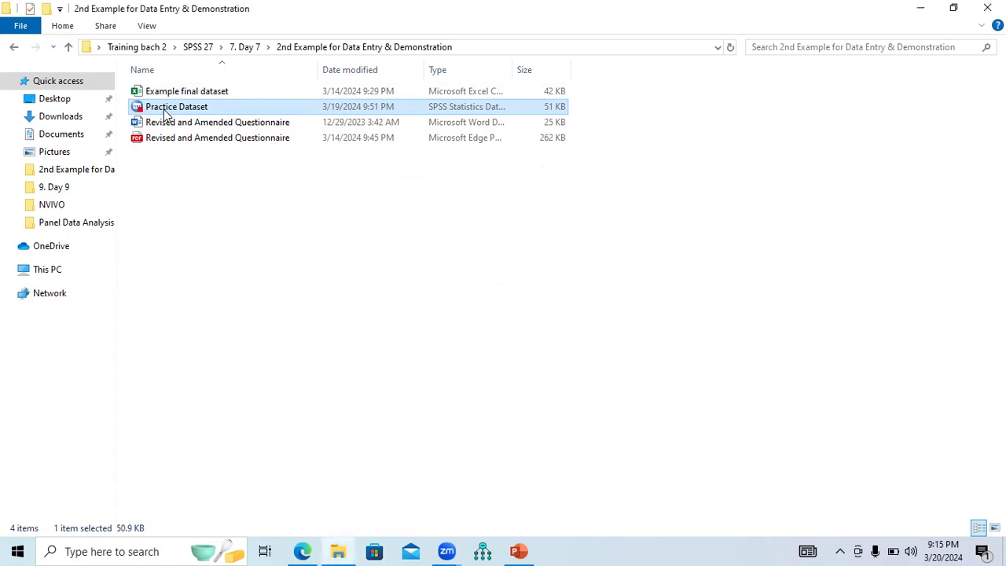
Switch to the PowerPoint presentation and review slide 5, highlighting the Continuous Data, Interval Data and Discrete Data terms
click(518, 551)
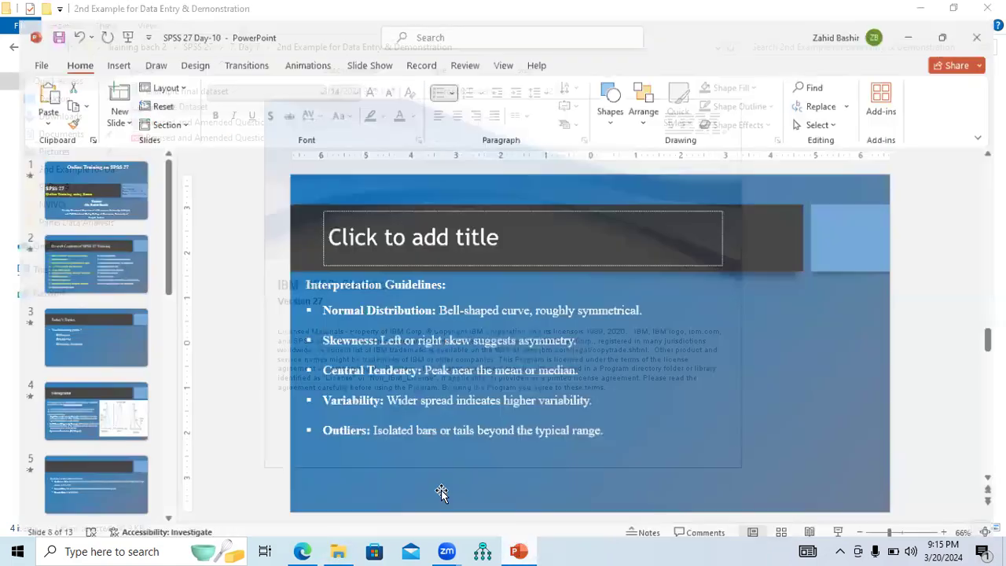
click(87, 408)
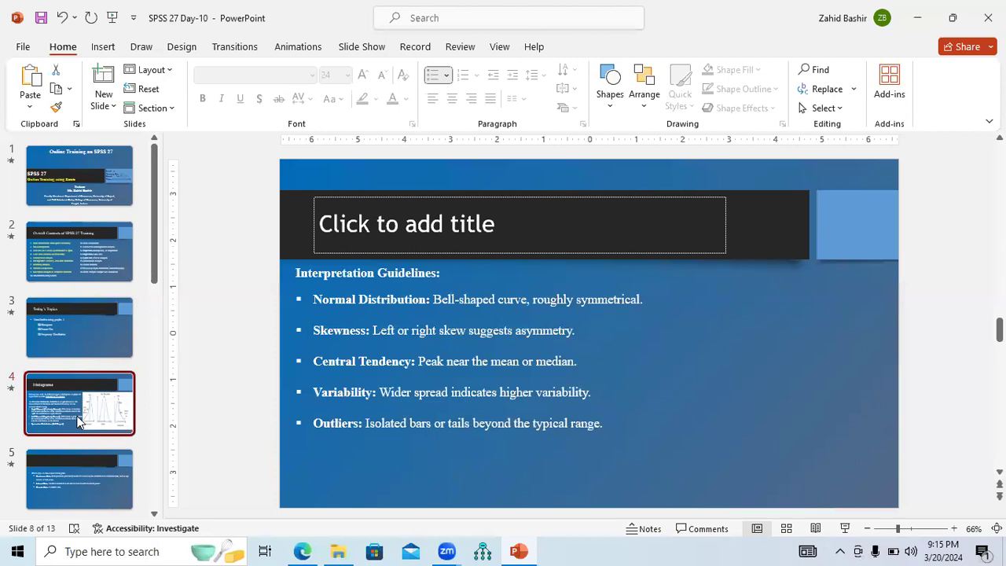
click(81, 488)
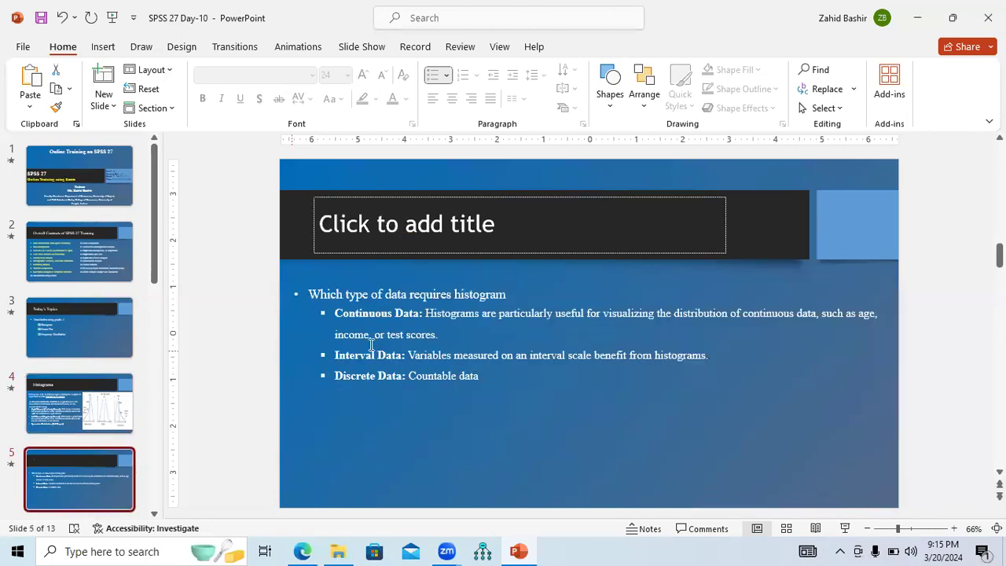
drag(334, 313, 421, 315)
drag(335, 358, 408, 357)
drag(334, 378, 407, 375)
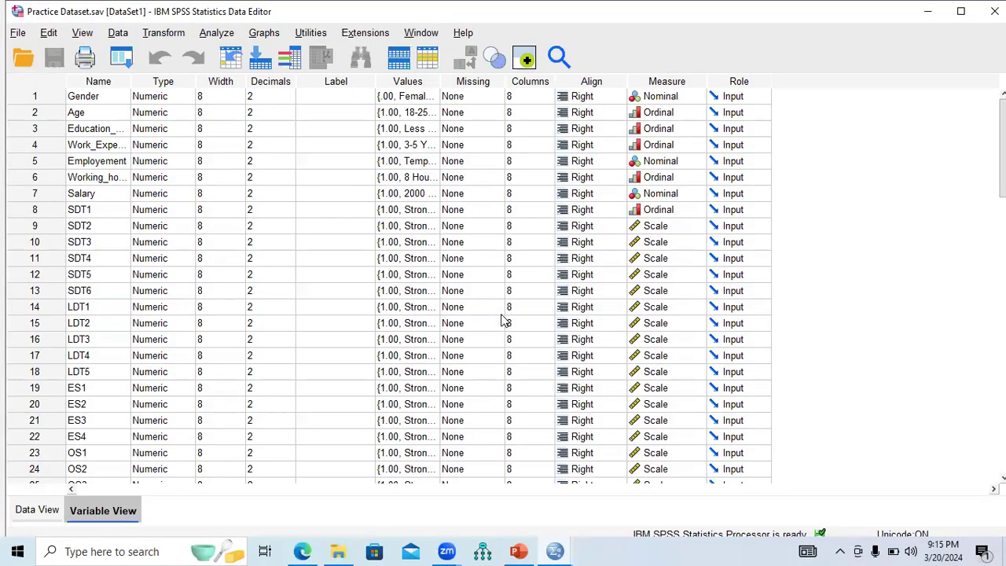
Examine the variables SDT, LDT, ES, OS, FS and PS one by one in the Practice Dataset's variable list
scroll(504, 320, down, 14)
scroll(741, 265, up, 2)
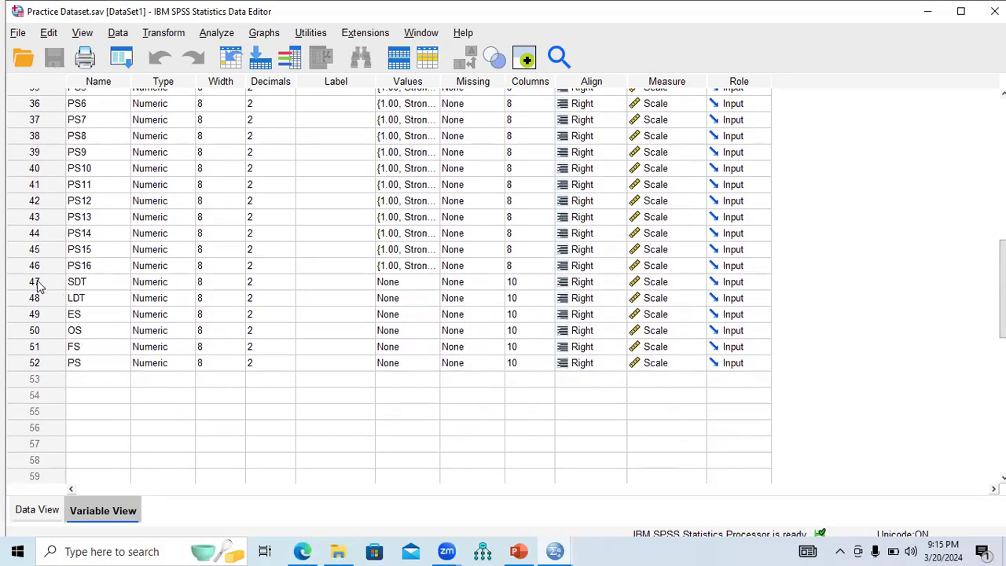
click(38, 287)
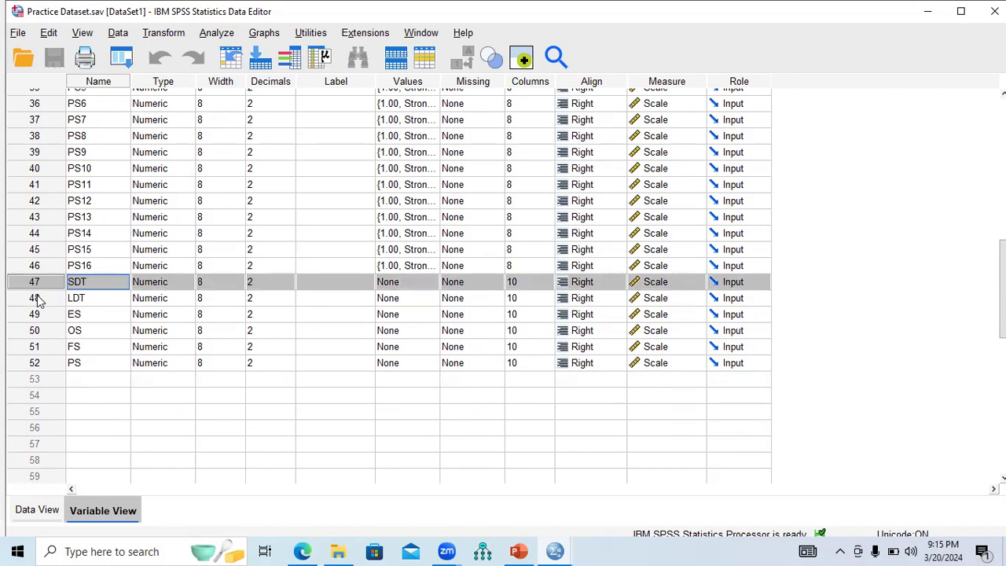
click(40, 302)
click(39, 316)
click(38, 331)
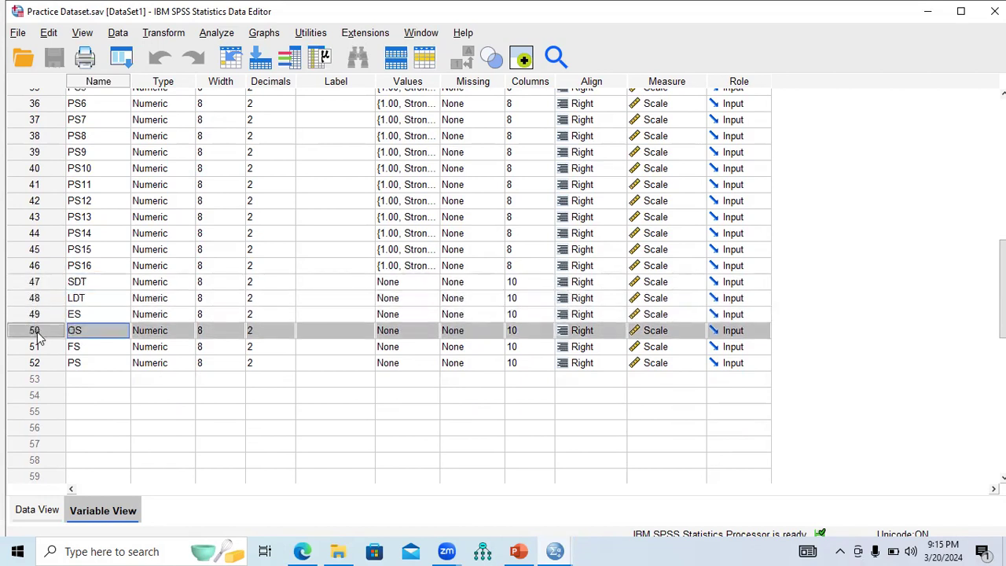
click(38, 348)
click(35, 363)
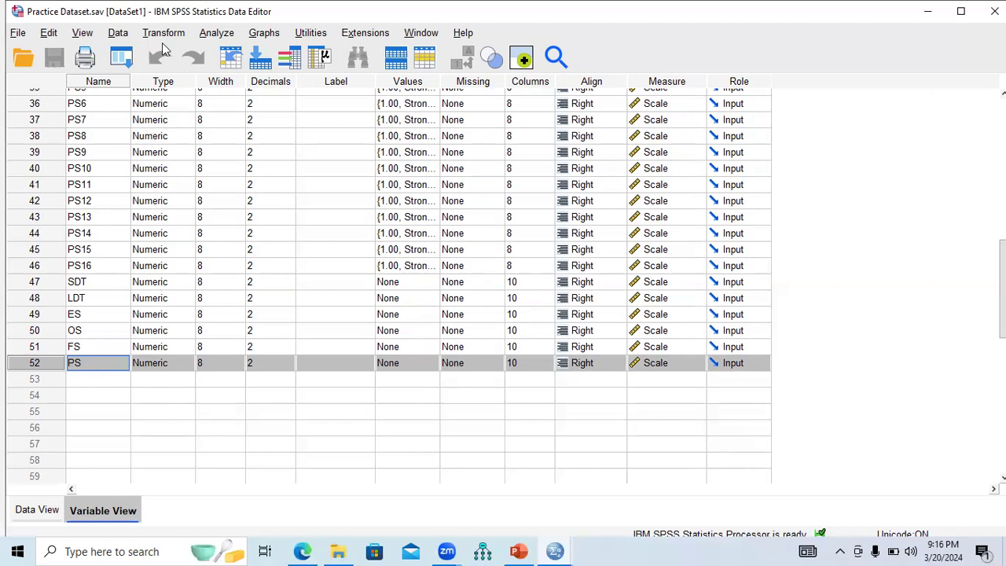
Create a legacy histogram of the PS variable without a normal curve or titles
click(266, 33)
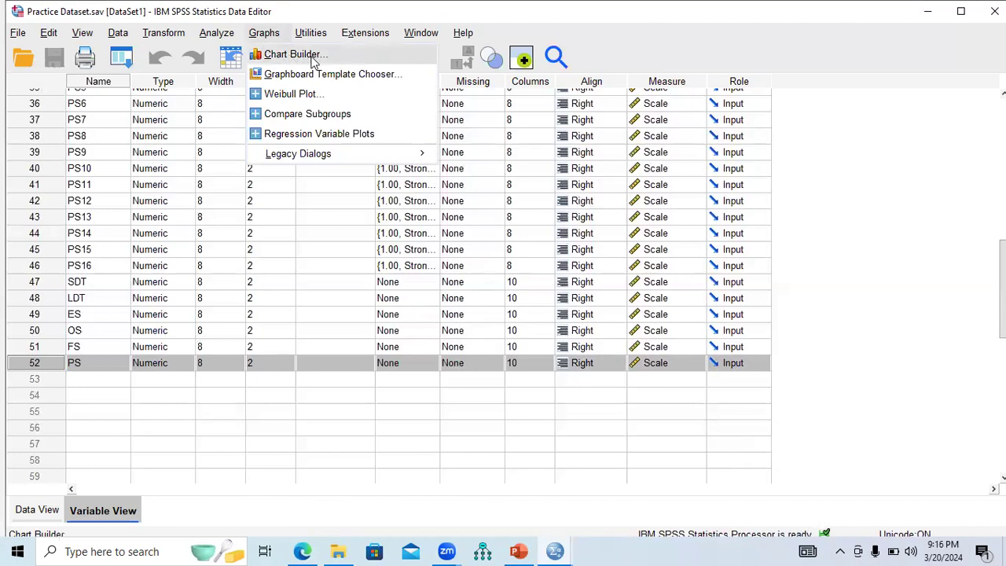
mouse_move(318, 158)
click(262, 35)
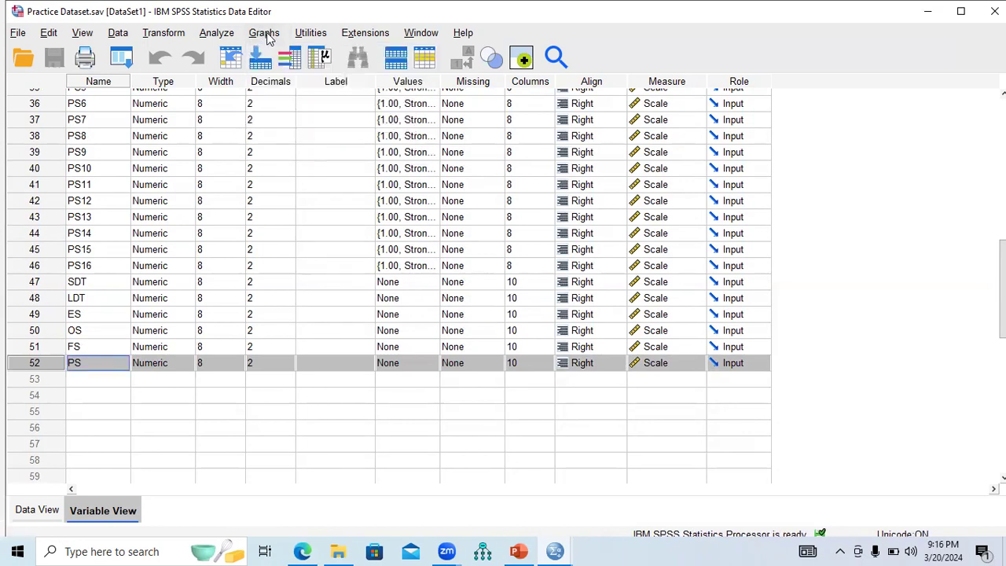
click(266, 35)
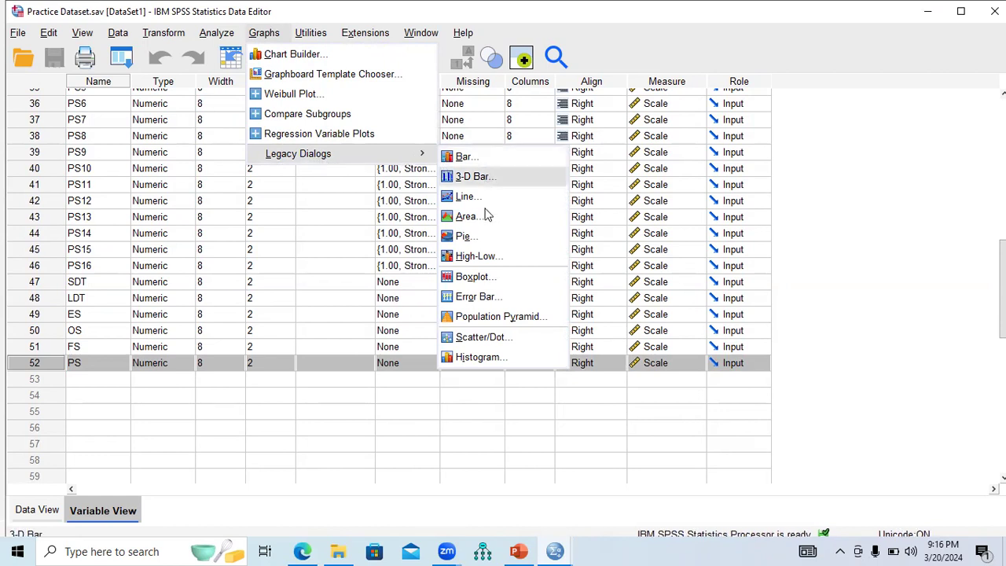
click(479, 357)
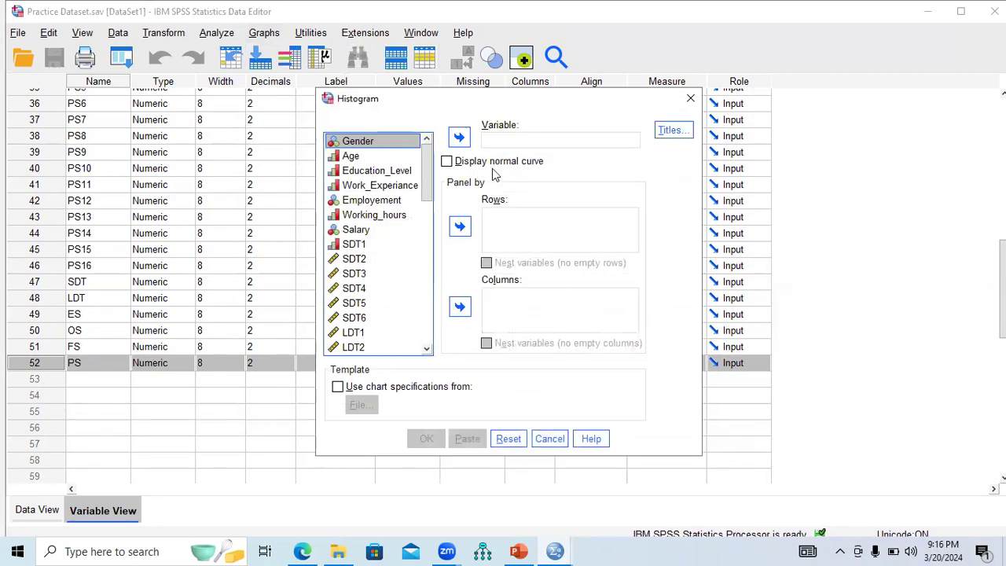
drag(428, 177, 427, 340)
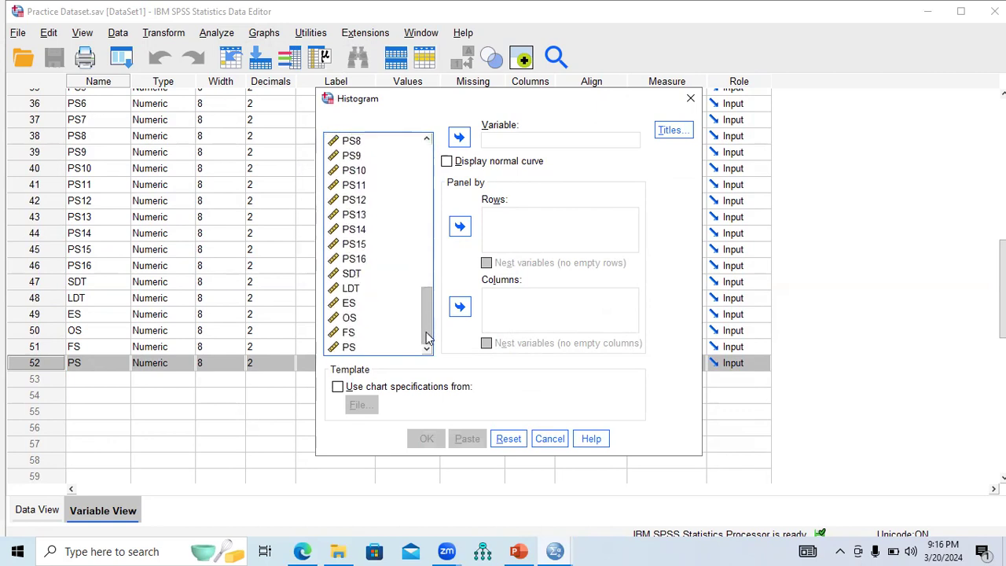
click(348, 348)
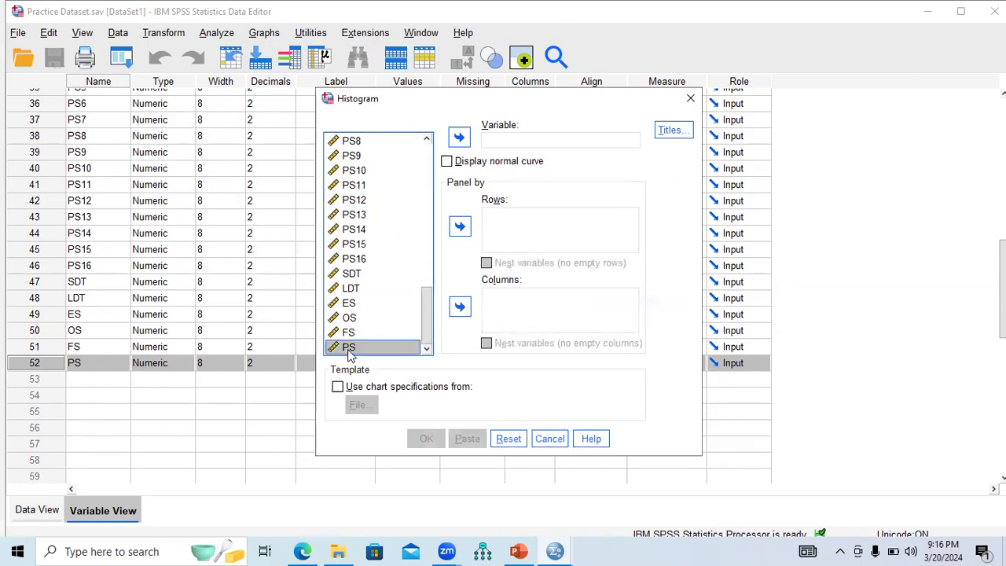
click(460, 140)
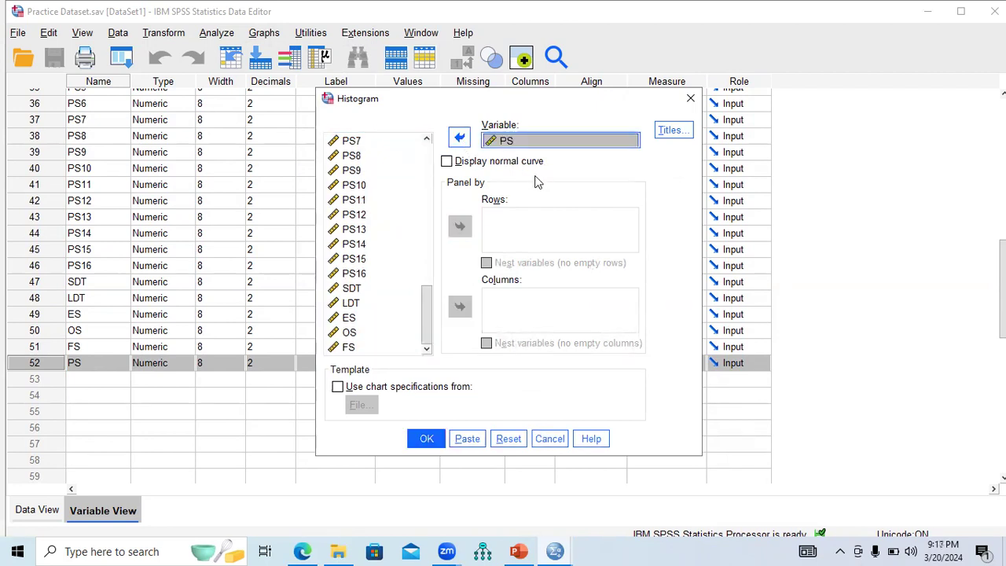
click(677, 132)
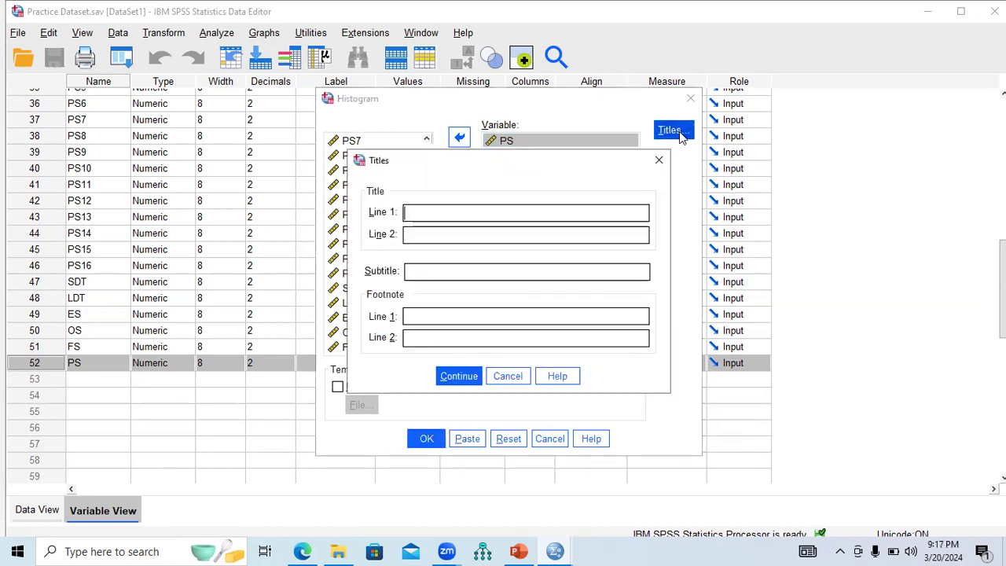
click(660, 160)
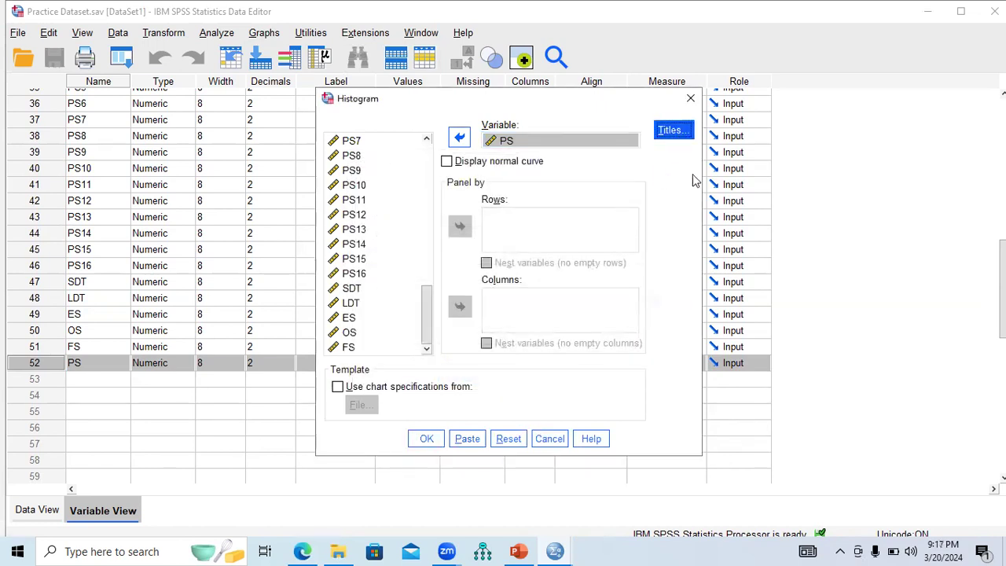
click(425, 442)
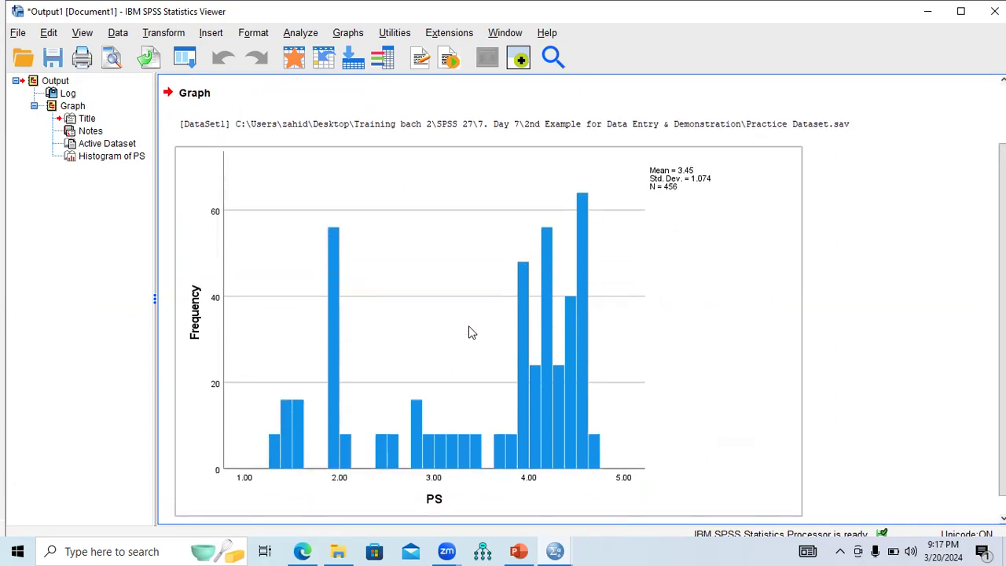
Show PowerPoint slide 4 on histogram types as a slide show, end the show and return to the SPSS output
click(518, 551)
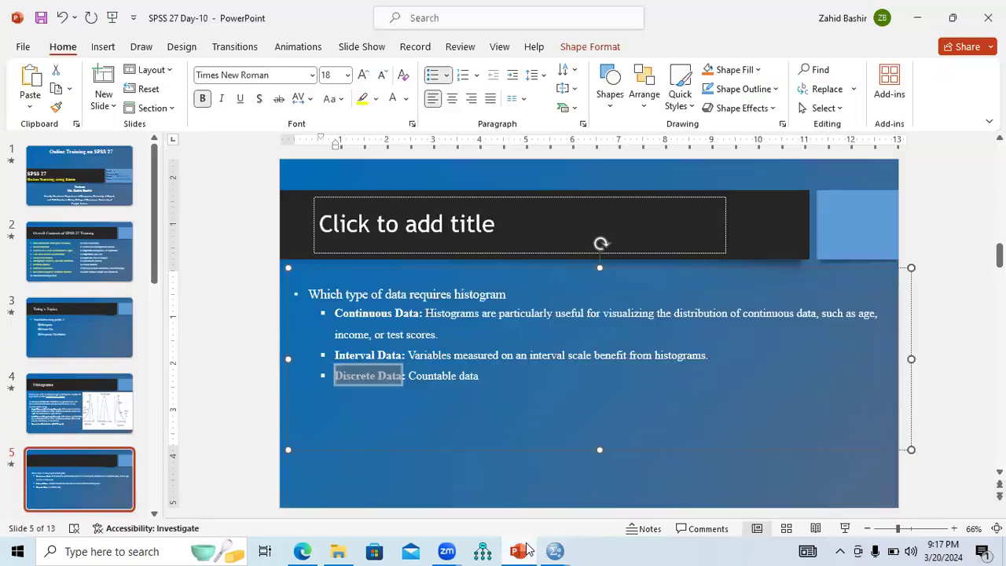
drag(151, 364, 96, 418)
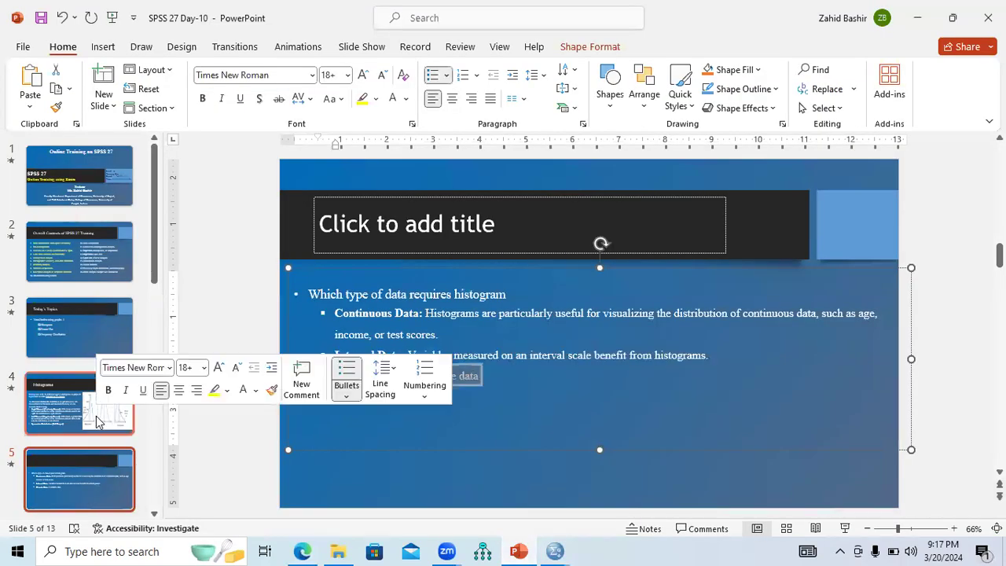
click(92, 417)
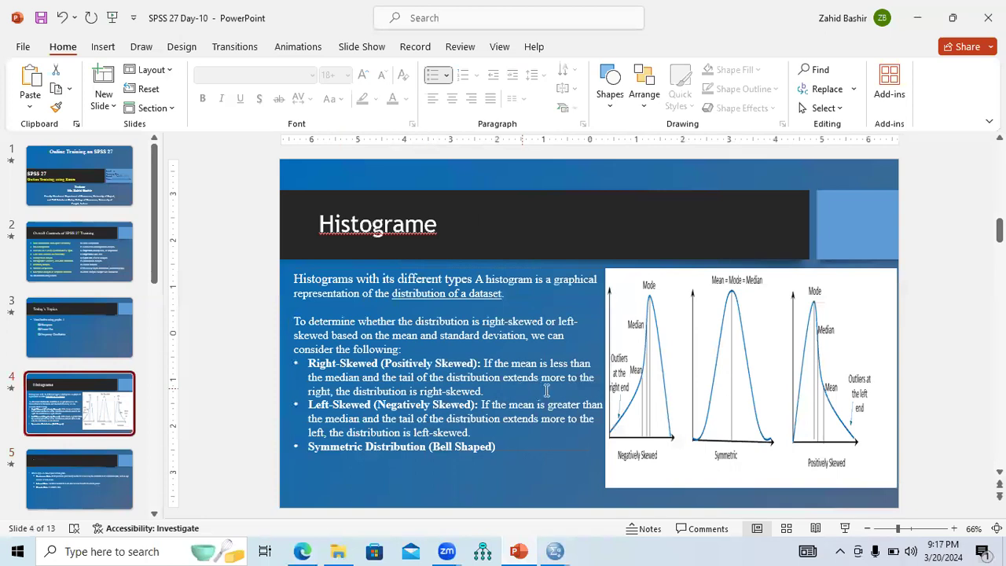
click(844, 528)
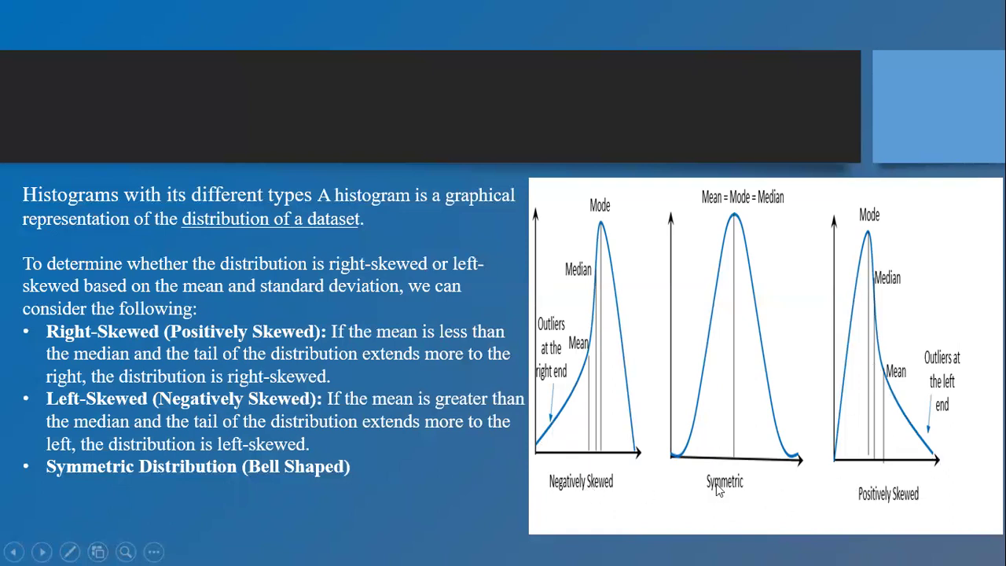
right_click(352, 360)
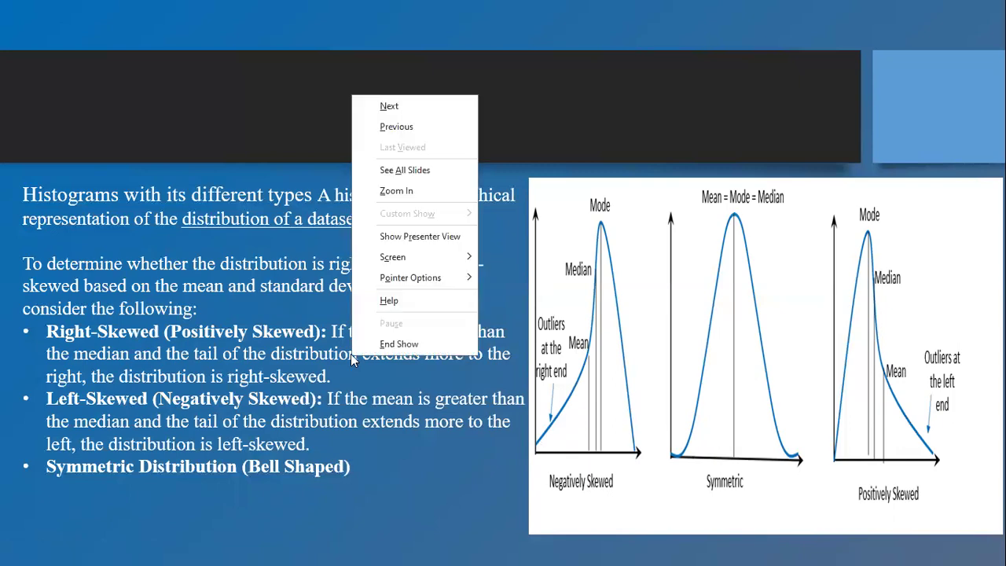
click(400, 338)
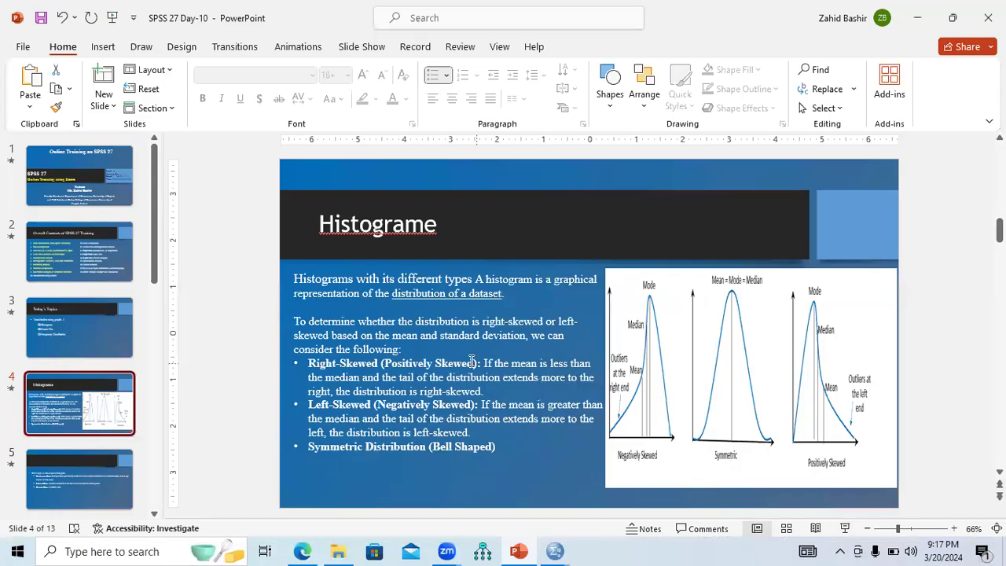
click(554, 551)
click(511, 502)
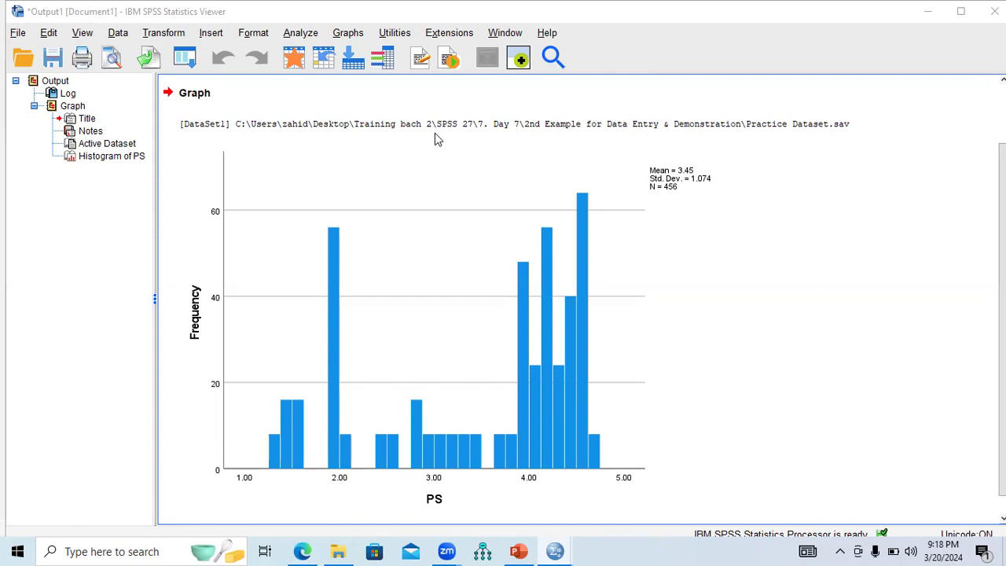
Review PowerPoint slides 6 and 7 on histogram purpose and meaning, highlighting the bimodal or multimodal line and its words "Multiple peaks"
click(517, 550)
drag(154, 287, 157, 336)
click(74, 327)
click(80, 400)
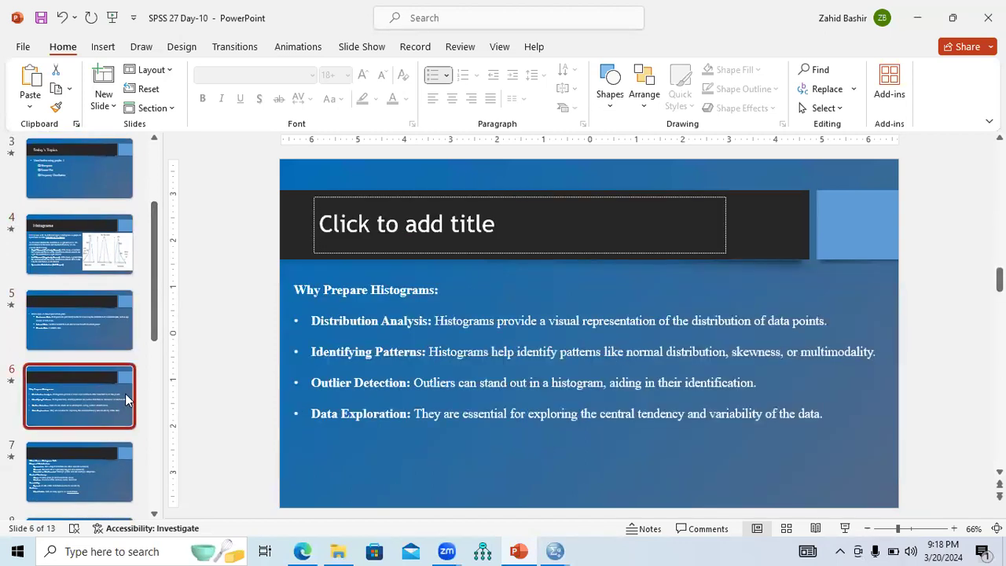
scroll(157, 336, down, 2)
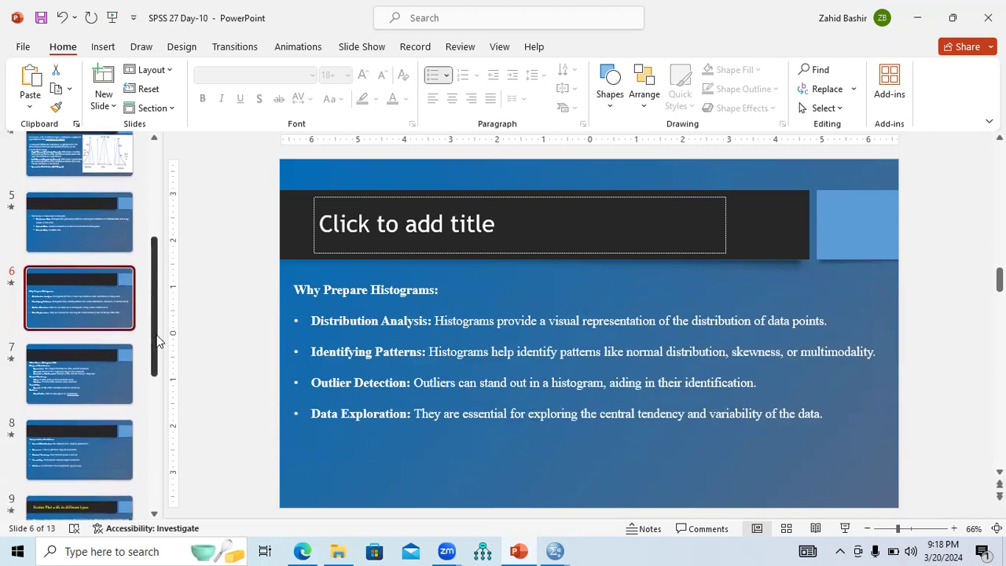
click(93, 364)
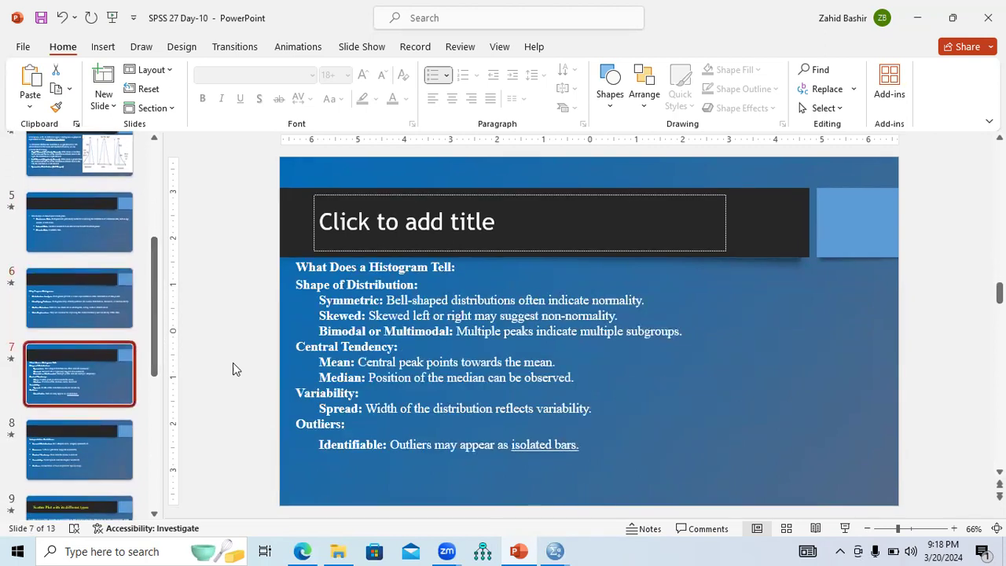
drag(324, 331, 671, 336)
click(674, 365)
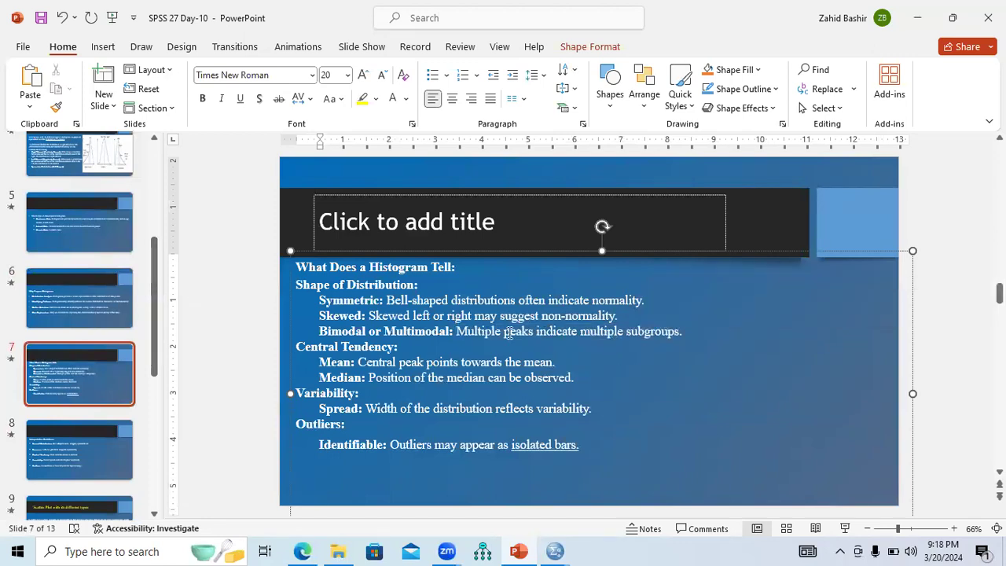
drag(456, 331, 525, 331)
Switch to the SPSS output and select the PS histogram to examine its peaks and distribution shape
mouse_move(556, 550)
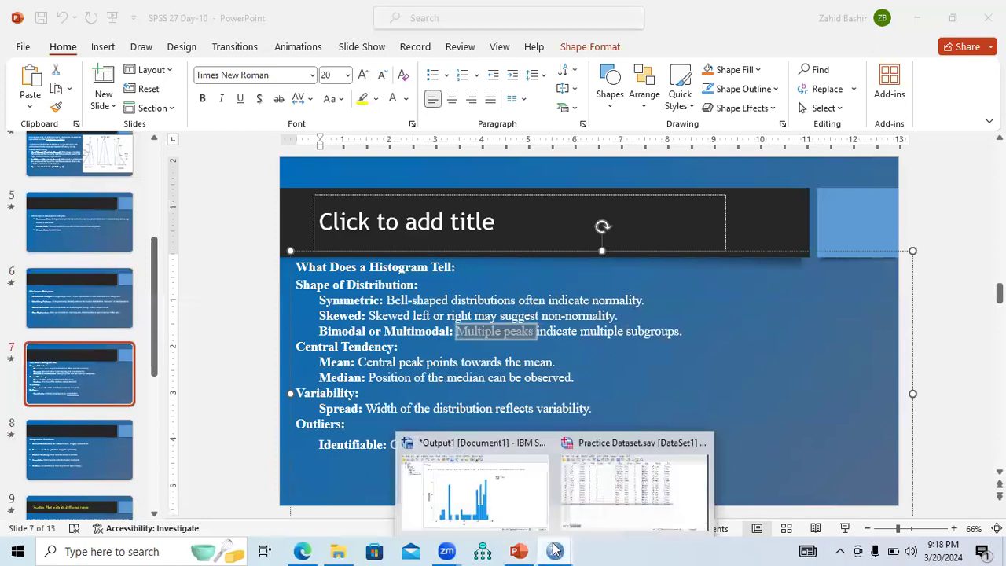
click(503, 514)
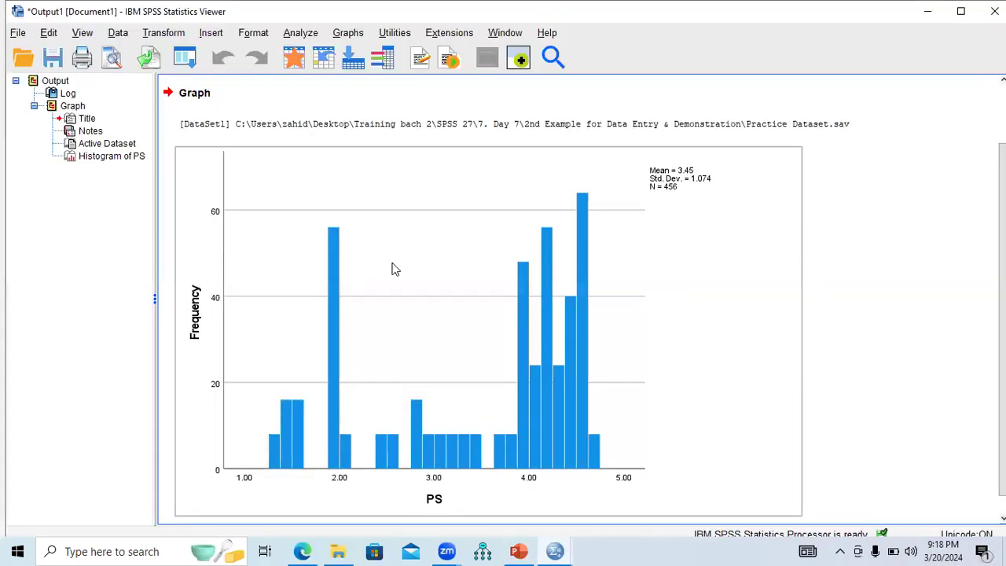
click(334, 244)
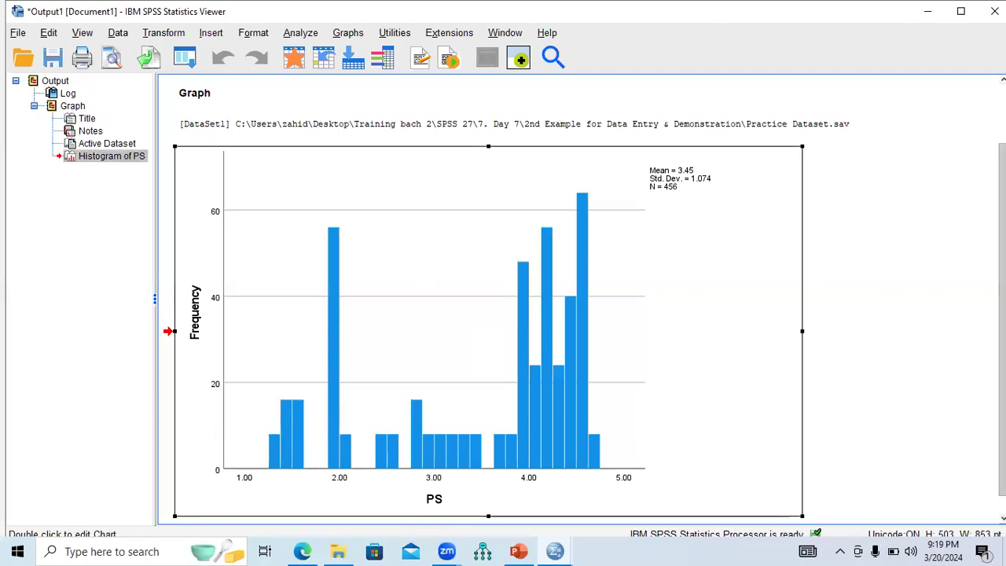
scroll(503, 298, down, 1)
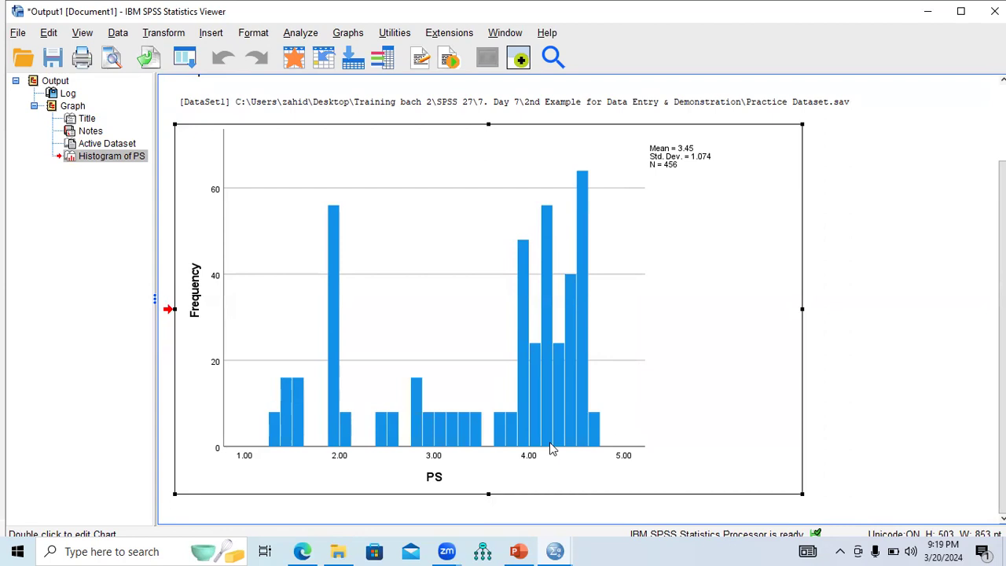
Switch to File Explorer and open the "10. Day 10" folder inside SPSS 27
click(338, 551)
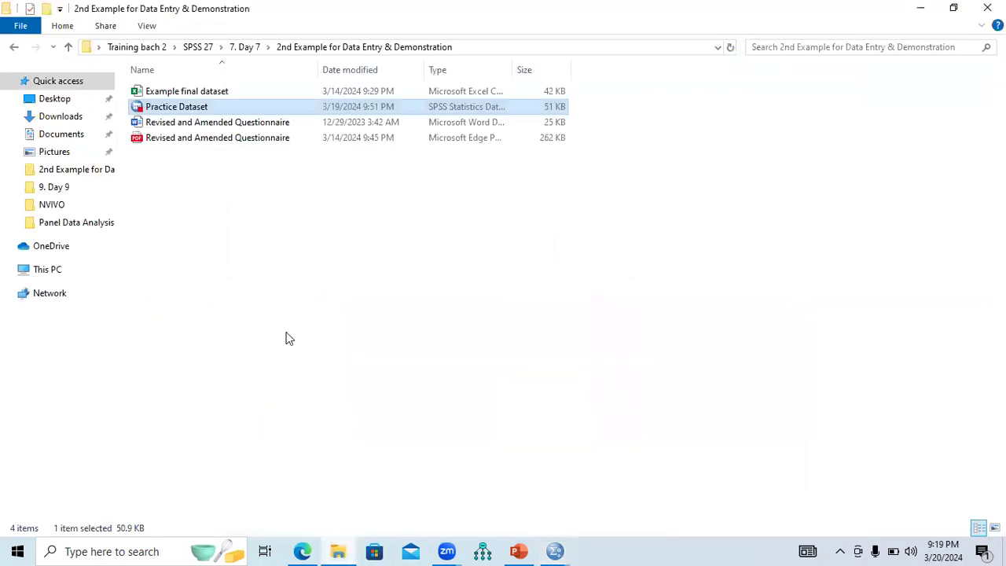
click(69, 47)
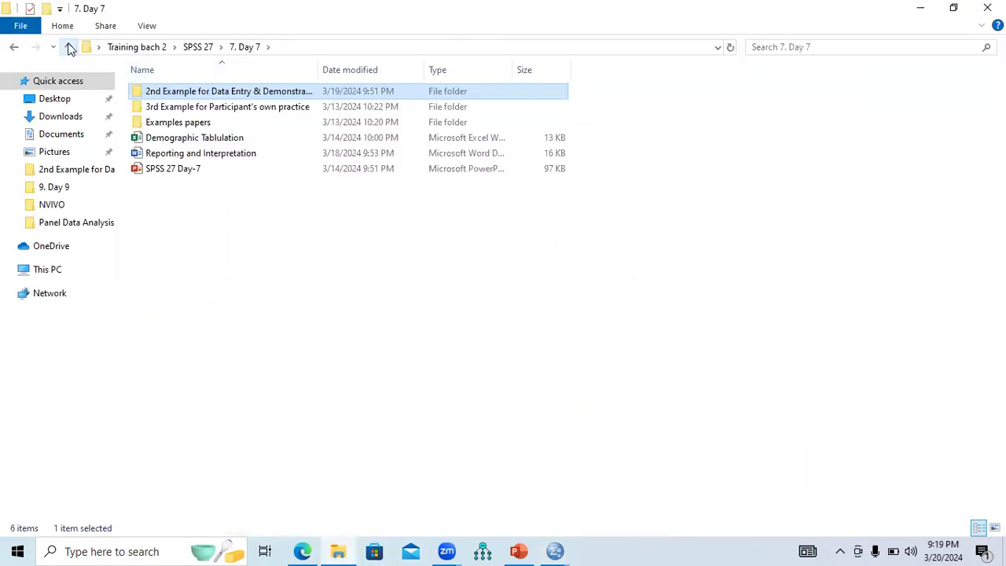
click(68, 47)
double_click(176, 221)
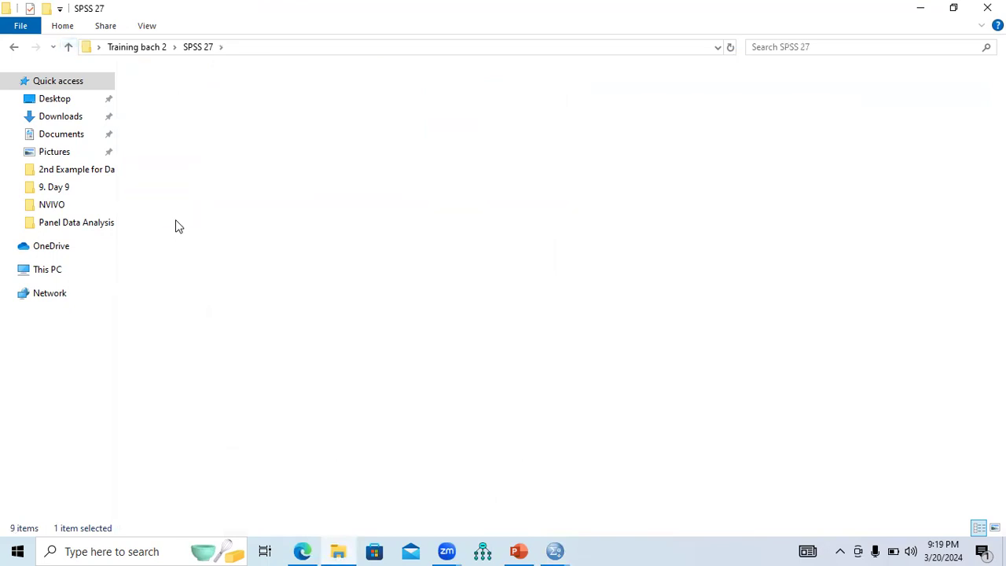
Create a Word document named "Interpretations" in the Day 10 folder and open it in Word
right_click(201, 120)
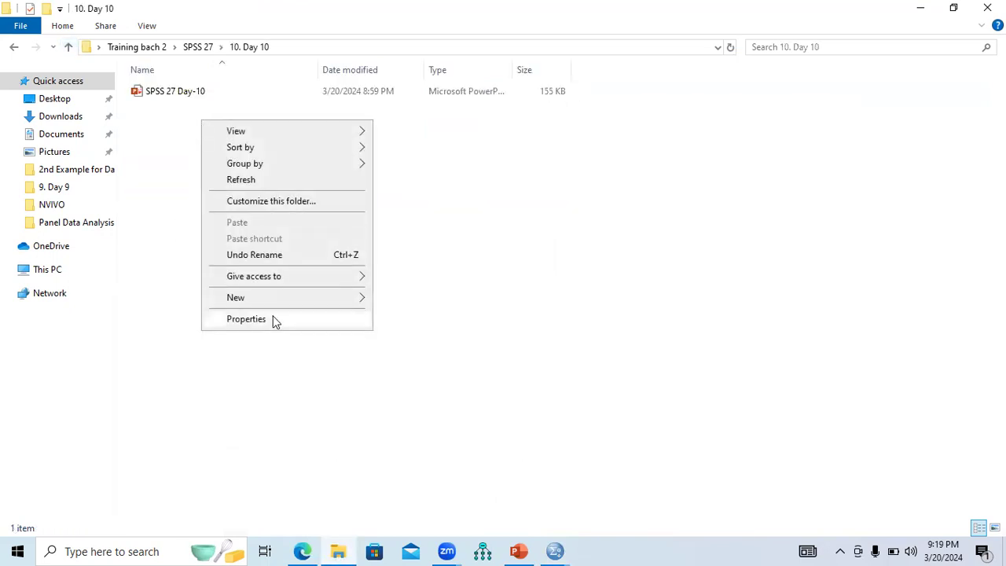
mouse_move(359, 301)
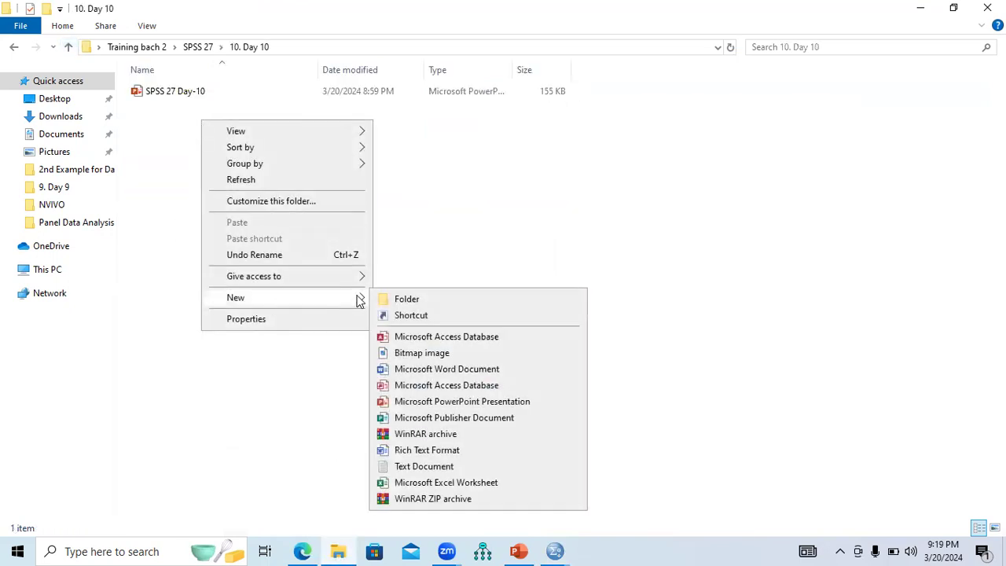
click(436, 369)
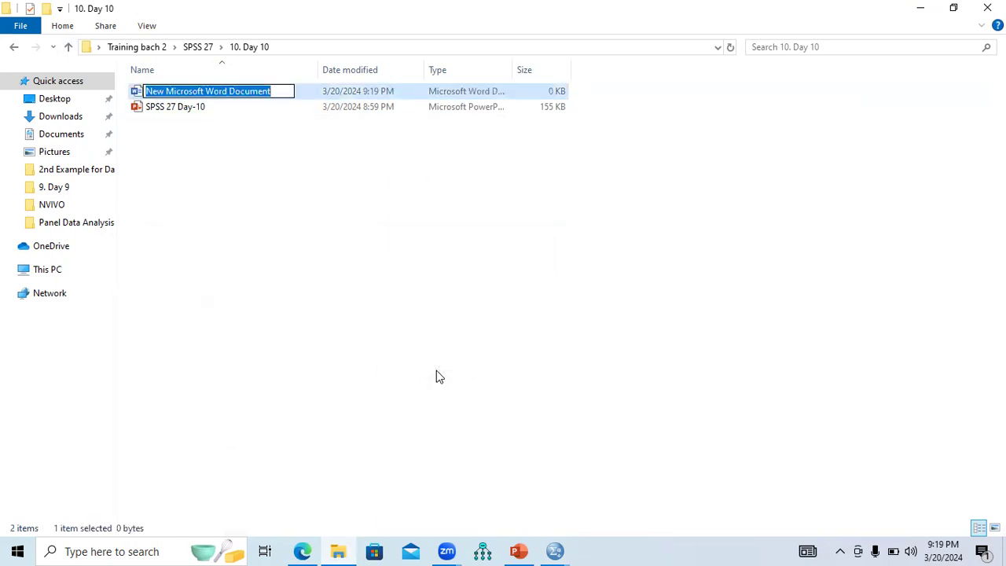
text(Interpretations)
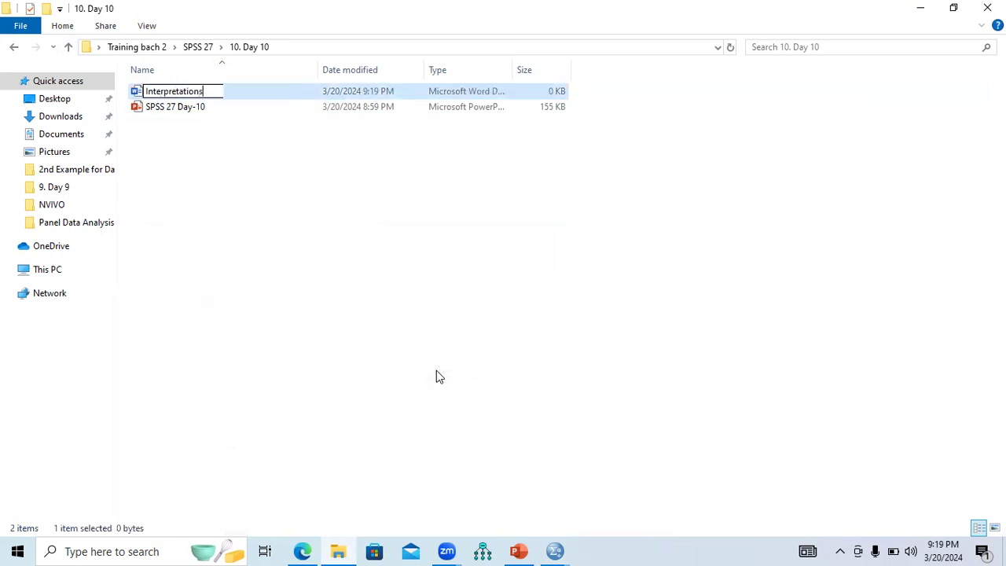
key(Return)
key(Return)
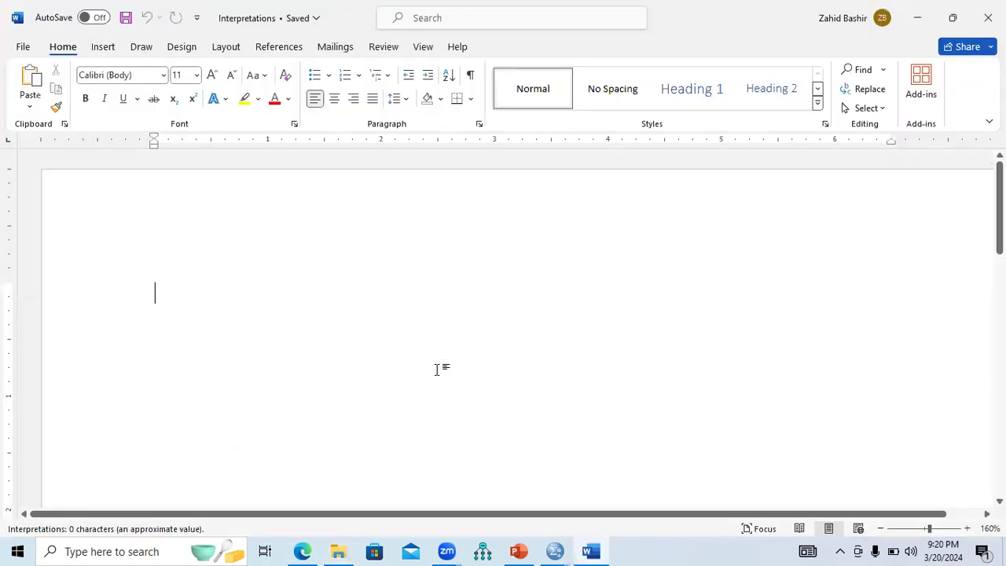
Paste the copied PS histogram into the blank document
key(ctrl+v)
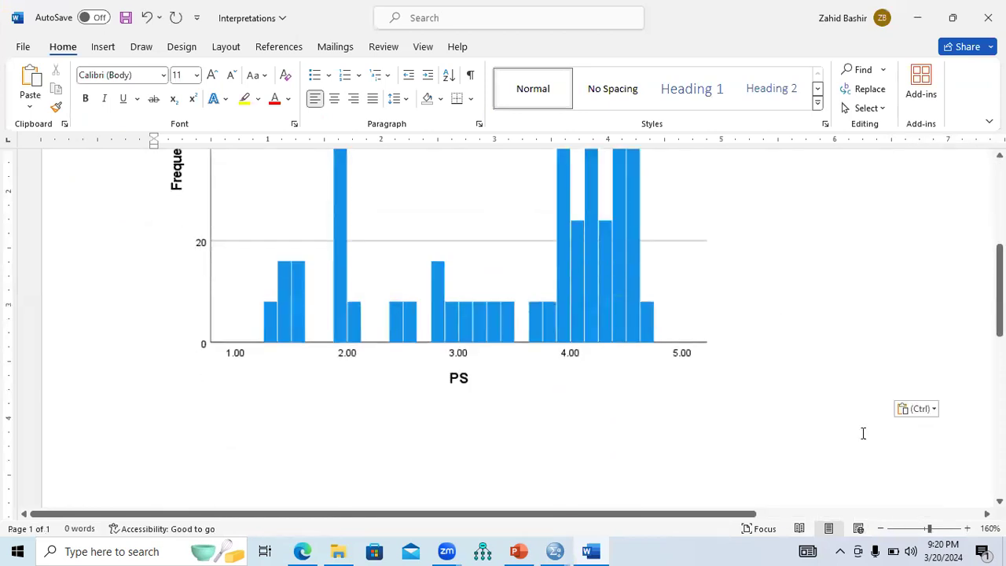
scroll(503, 314, up, 1)
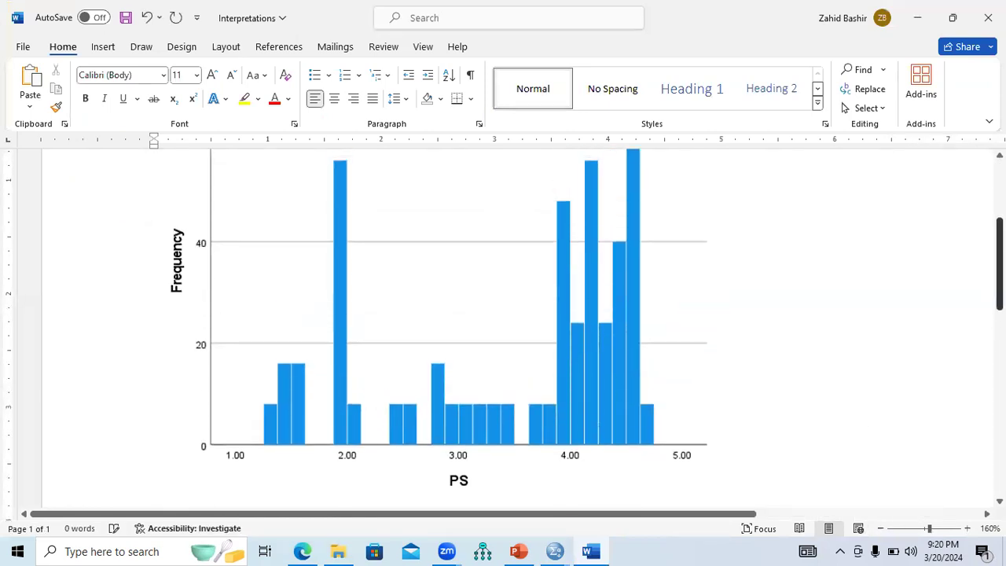
scroll(503, 315, down, 1)
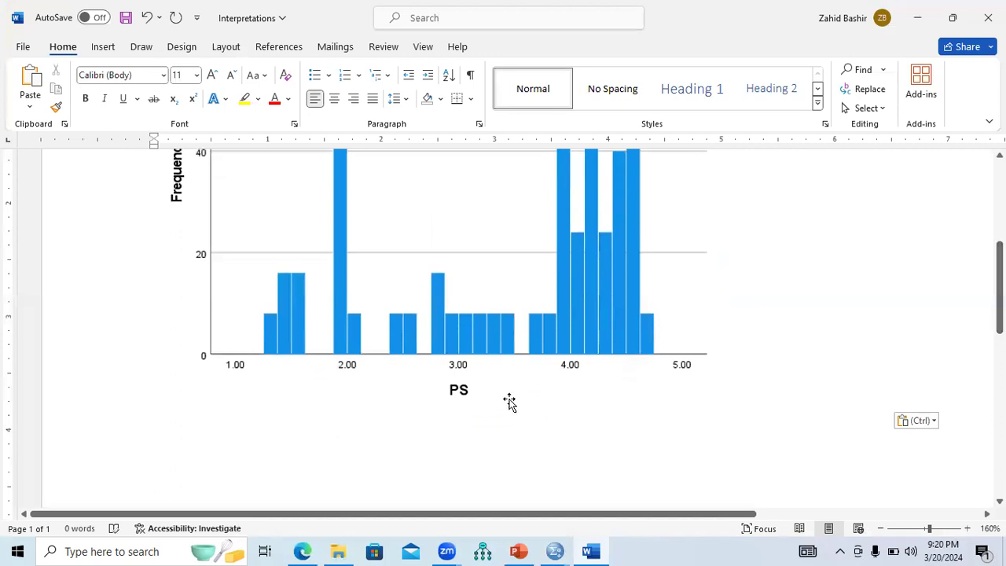
Add the centered caption "Figure 1: Histogram for Project Success (PS)" below the histogram
click(240, 449)
click(240, 420)
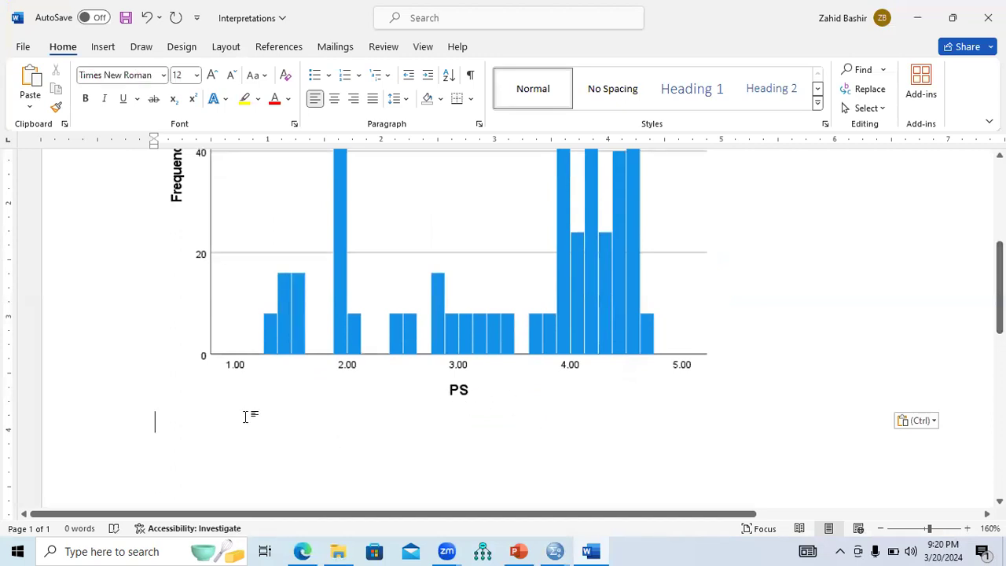
text(Figure 1)
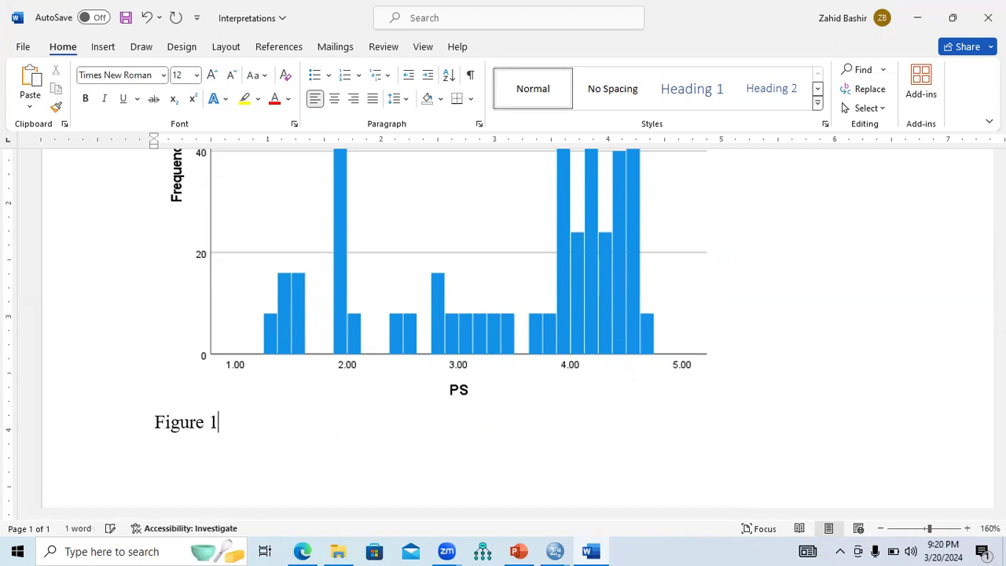
text(: His)
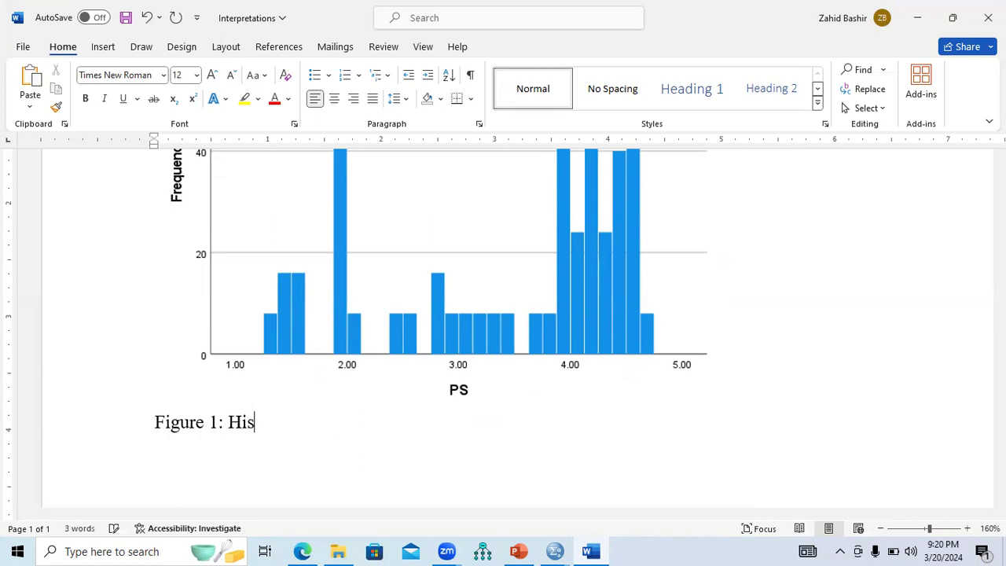
text(togram fo)
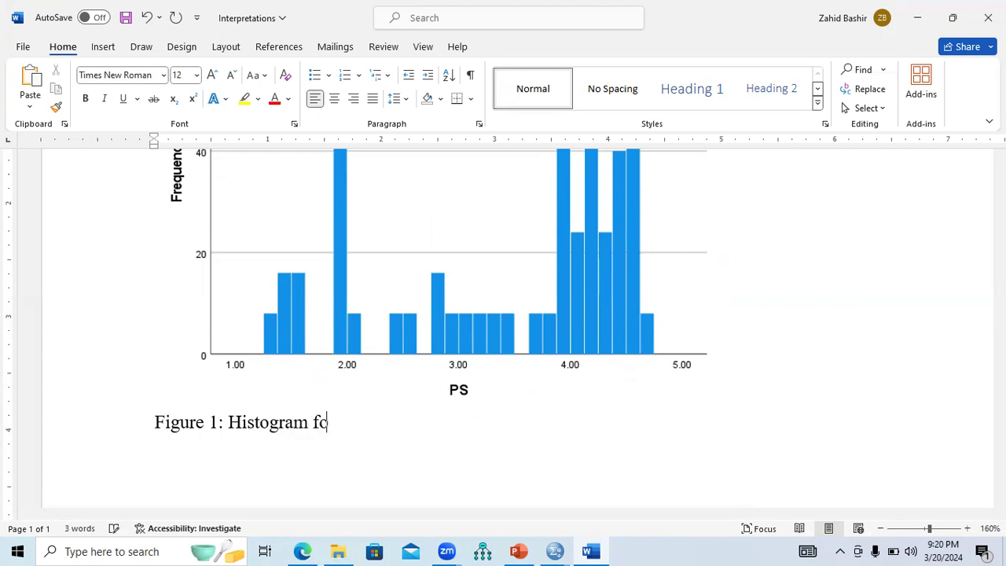
text(r Project)
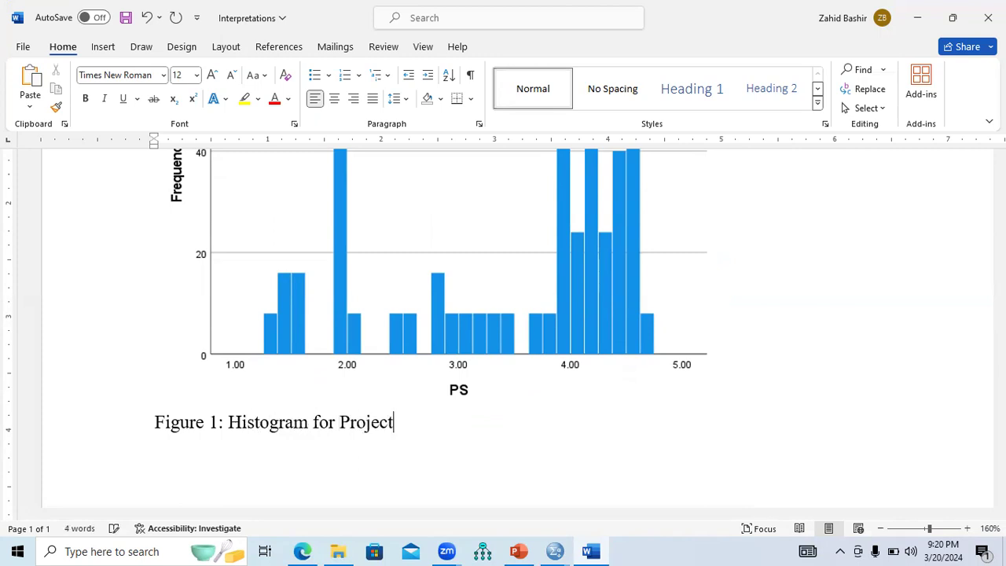
text( Success ()
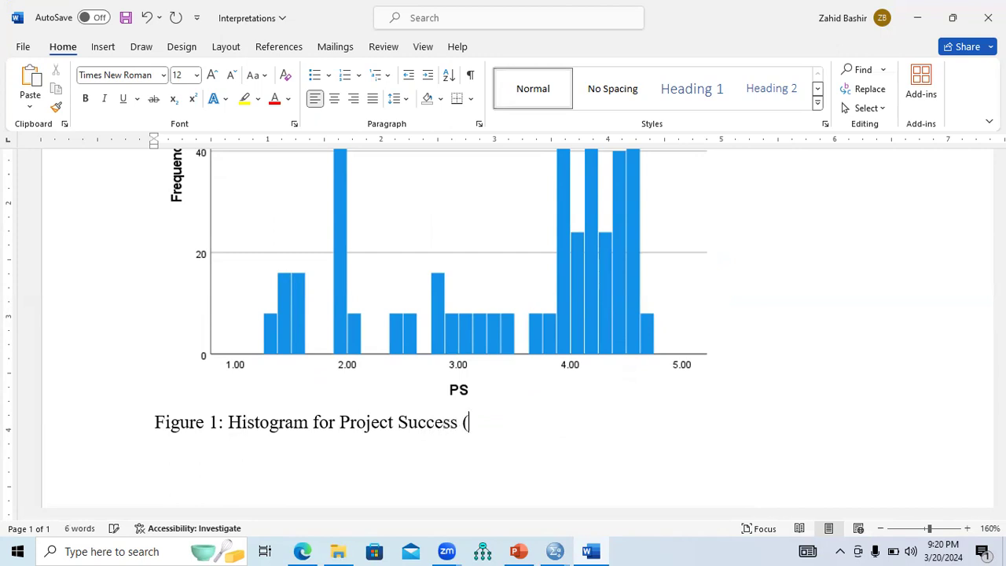
text(PS))
key(ctrl+e)
Center the histogram picture on the page above its caption
click(477, 311)
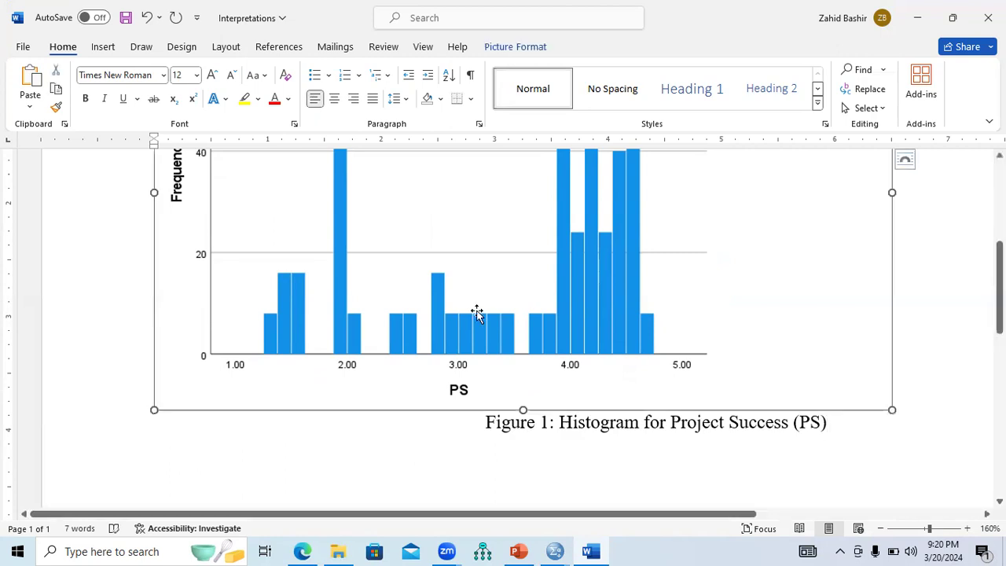
key(ctrl+e)
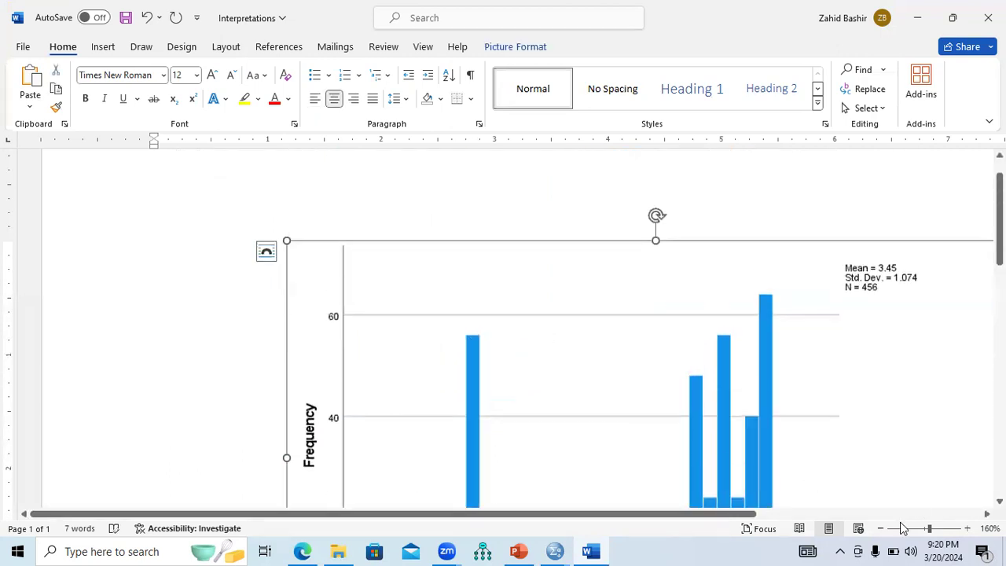
click(881, 530)
click(882, 530)
click(881, 529)
click(881, 530)
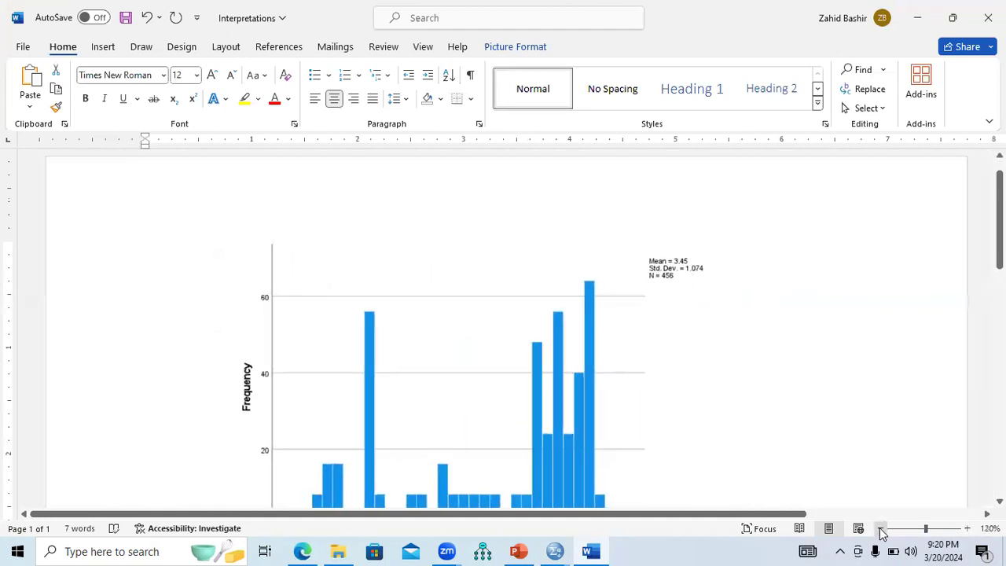
click(881, 530)
click(881, 529)
click(881, 530)
click(881, 530)
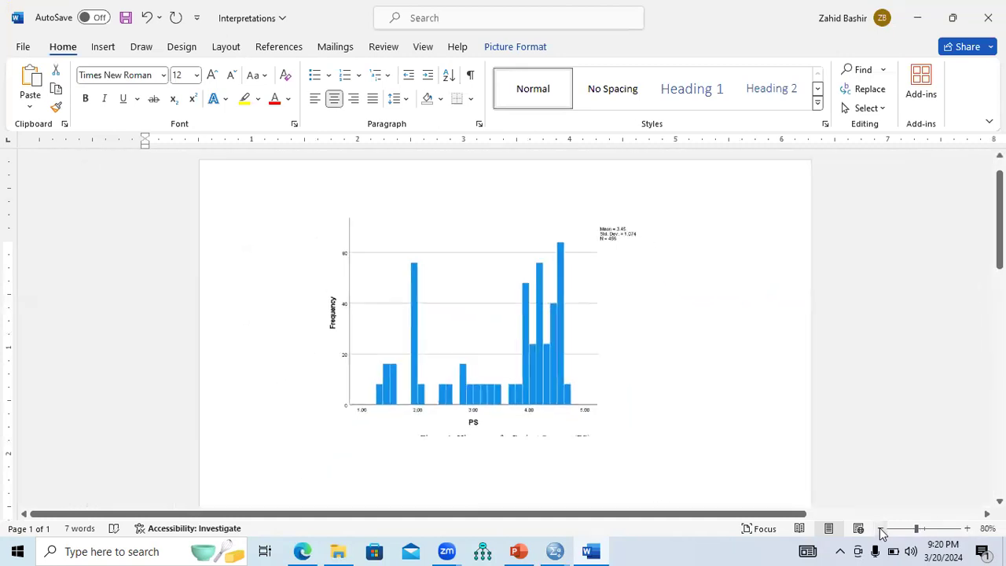
Start the interpretation paragraph below the caption with "Figure 1 above indicates a non-symetric graph"
click(441, 464)
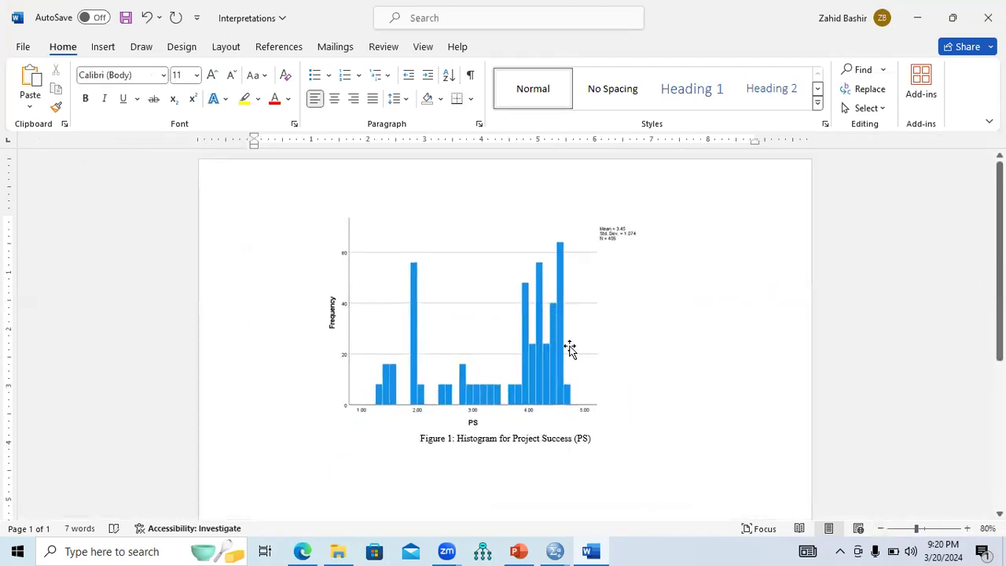
click(967, 528)
click(967, 528)
click(968, 528)
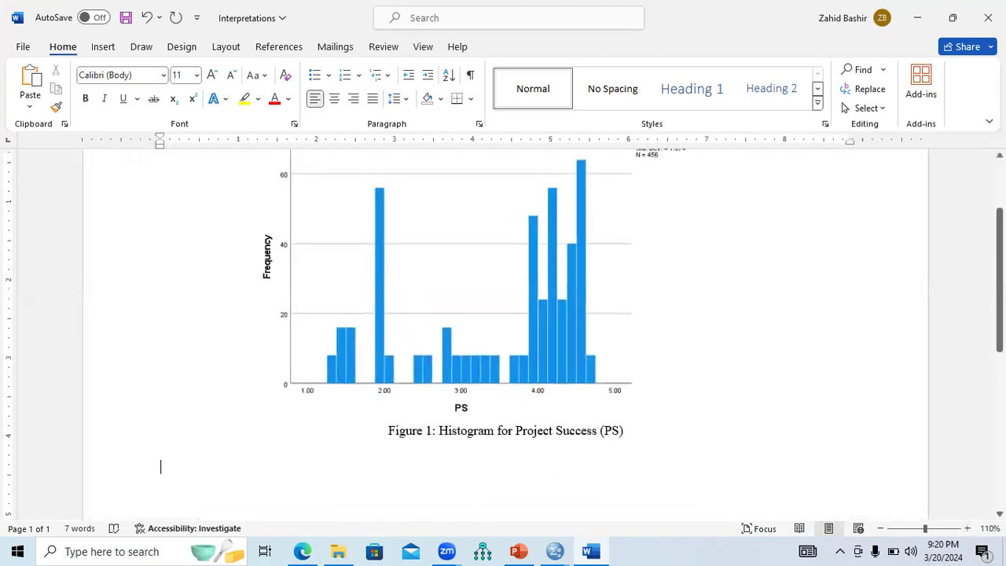
scroll(1000, 275, up, 1)
scroll(503, 330, down, 1)
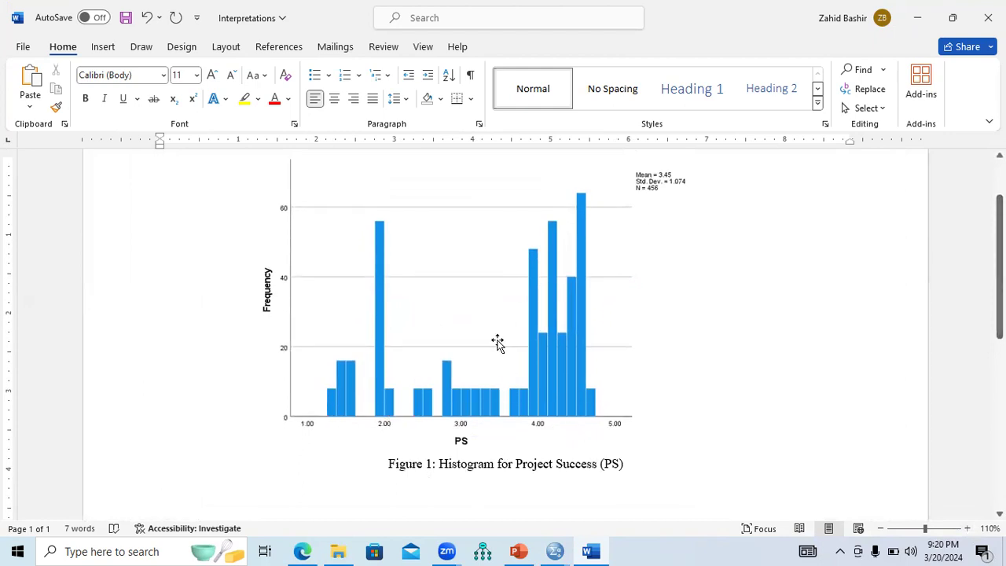
click(281, 493)
text(Figure 1 above indicates a)
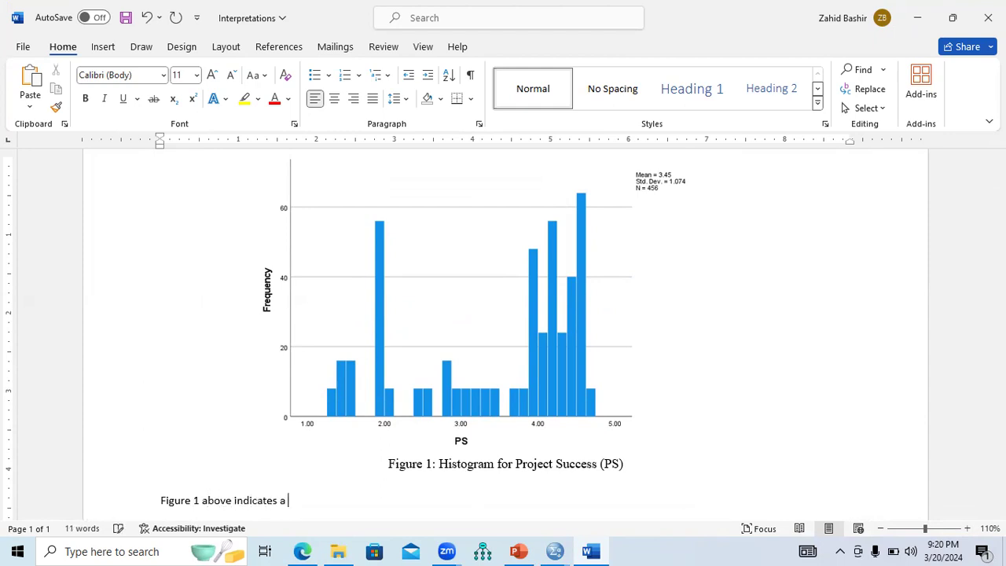
text( non-symetric graph)
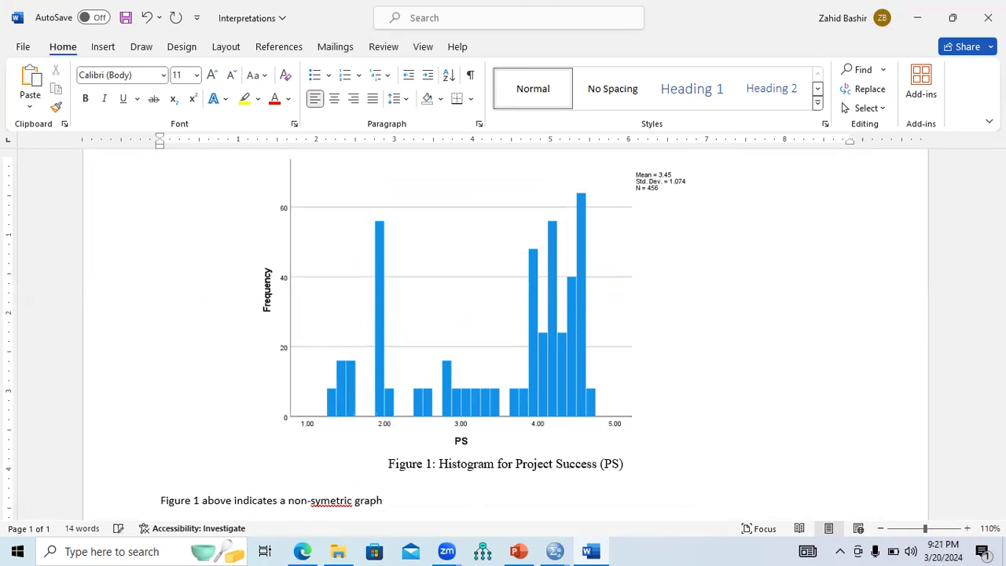
Add the sentence "It is left skewed/negative skewed graph with biomodel shape because it is indicating tow different peaks." to the interpretation
text(s. It is left skewed/negativ)
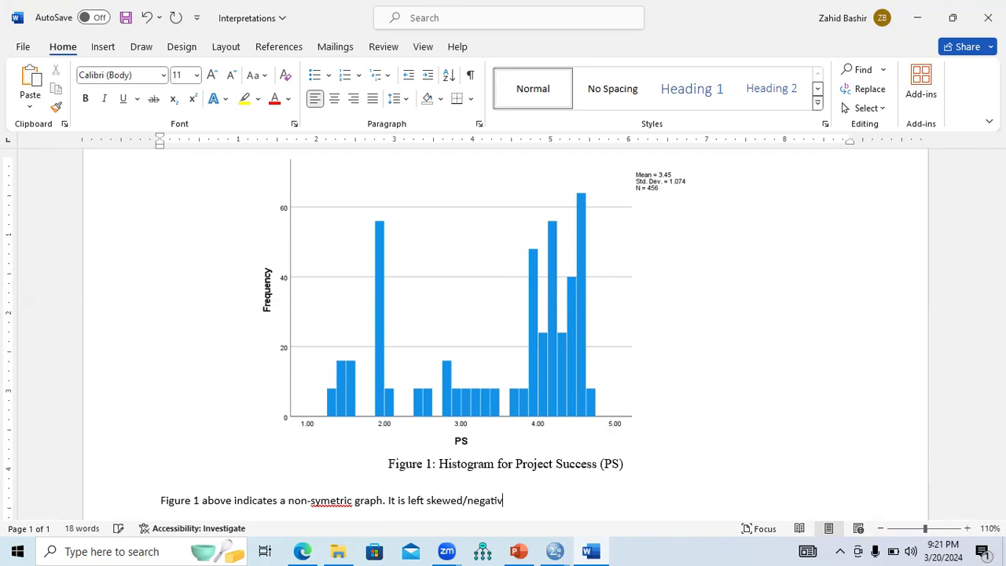
text(e skewed graph with bio)
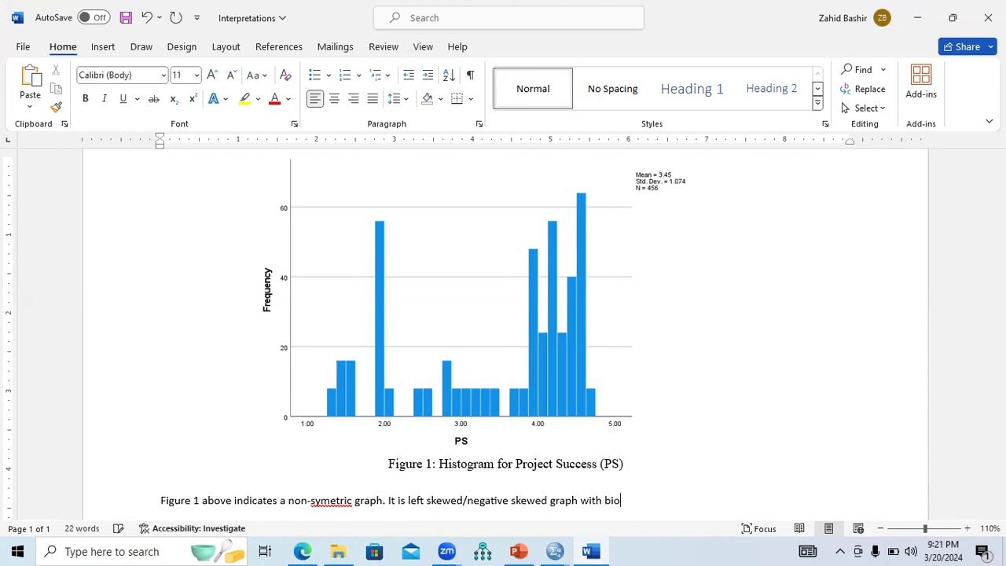
text(model shape becaue )
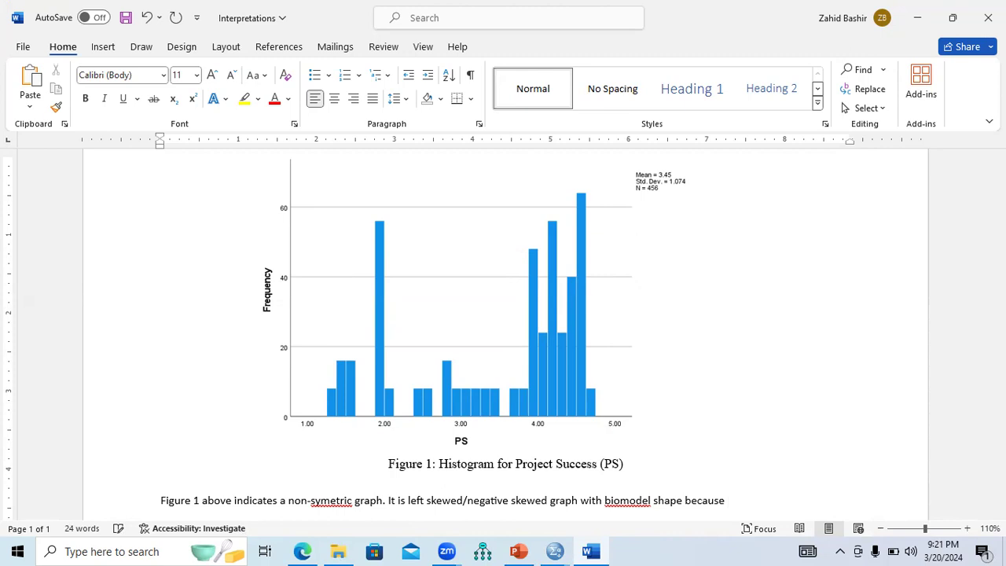
text( it is indicati)
text(ng mu)
key(BackSpace)
key(BackSpace)
key(BackSpace)
text(tow different peaks.)
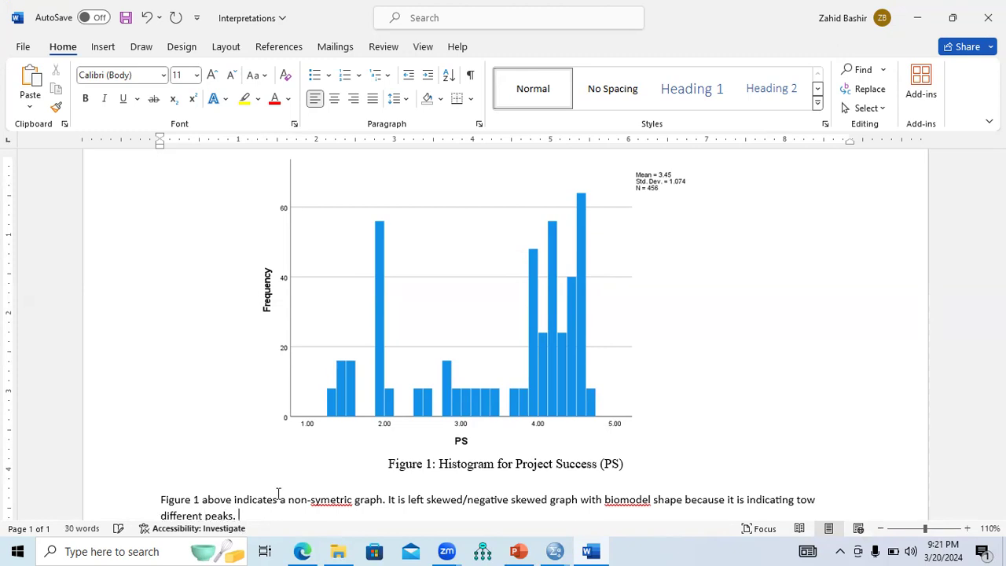
Add "Thefore, it is concluded here, that project success variable is not showing normality here" to the end of the interpretation paragraph
scroll(712, 395, down, 1)
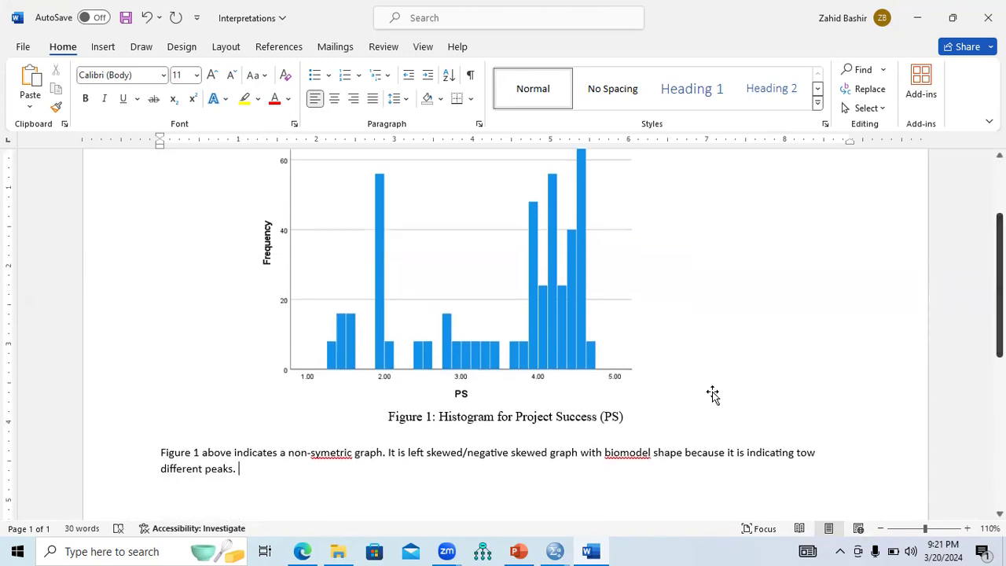
text(e)
key(BackSpace)
key(BackSpace)
key(BackSpace)
text(efore, )
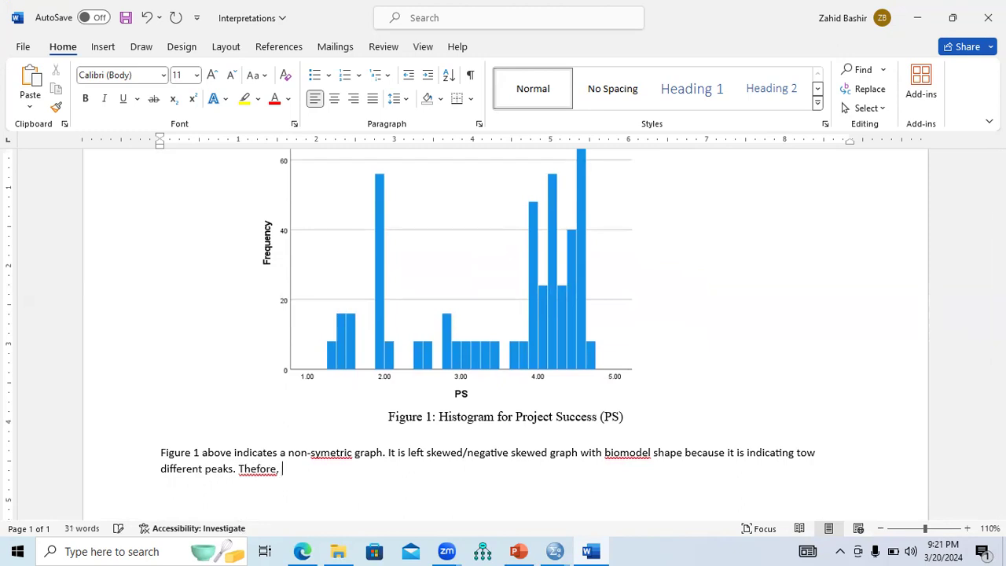
text(it is concluded here, that)
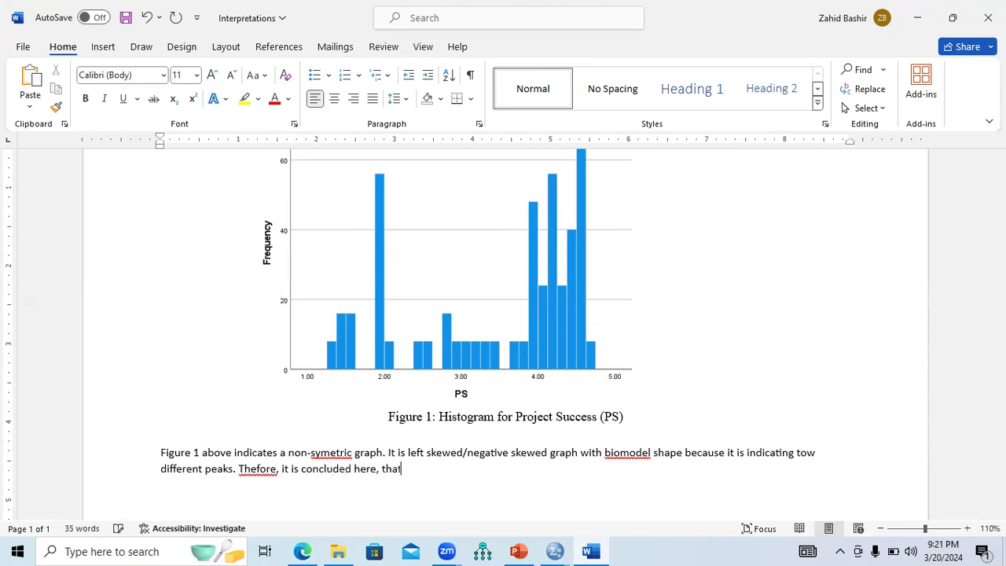
text( project success var)
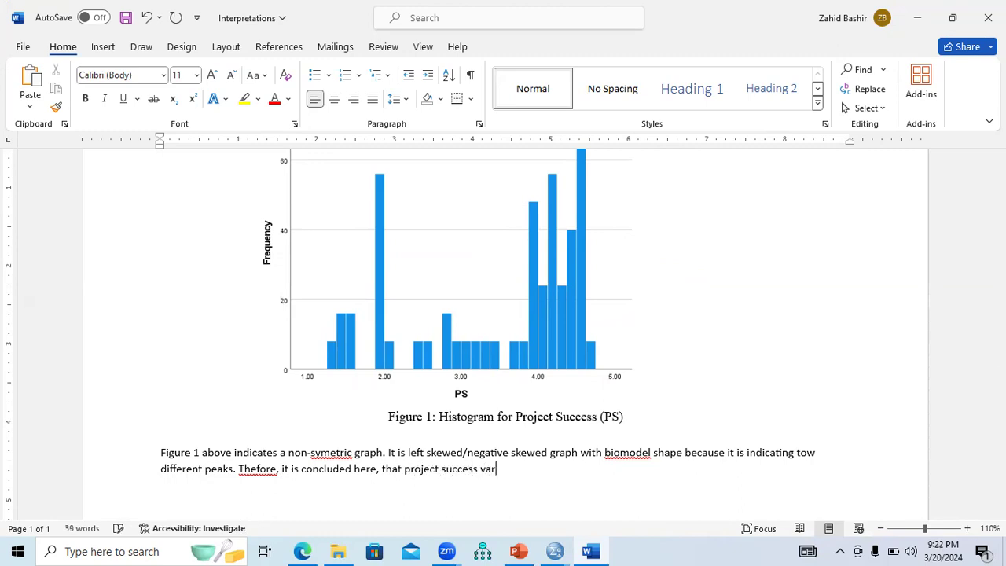
text(iable is not showing normality )
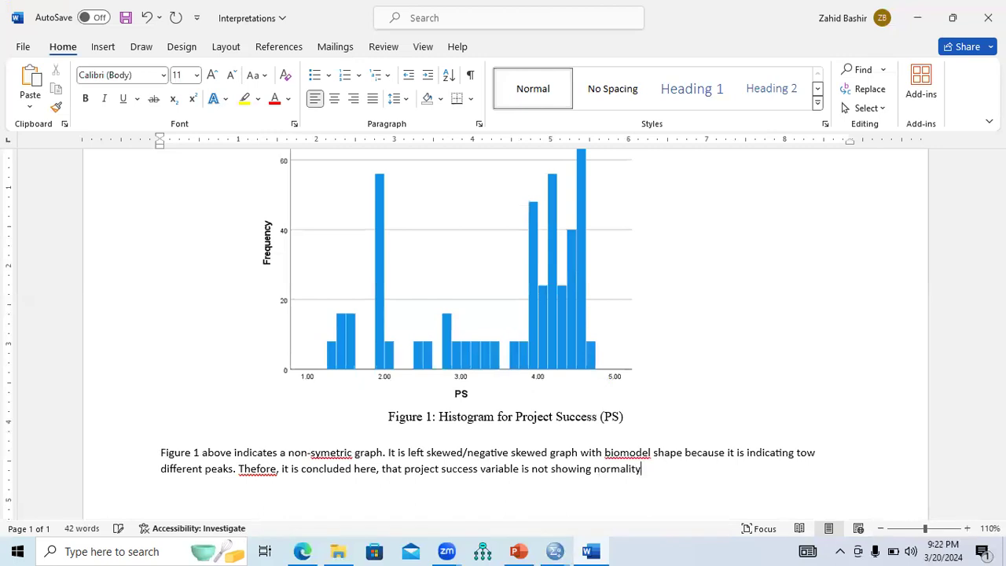
text(here)
Insert "the data of" before "project success variable" and end the concluding sentence with a period
click(403, 471)
text(the data)
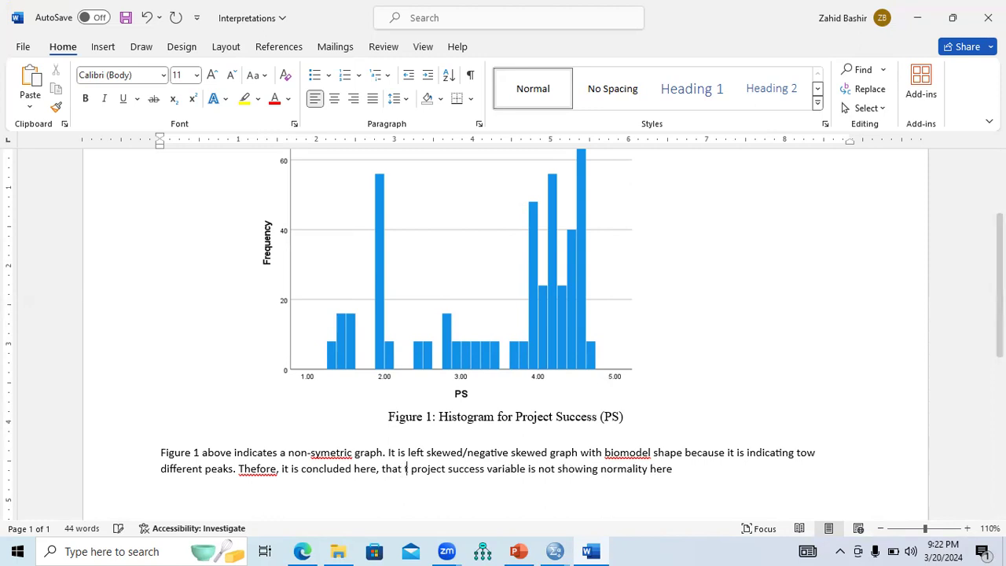
text( of)
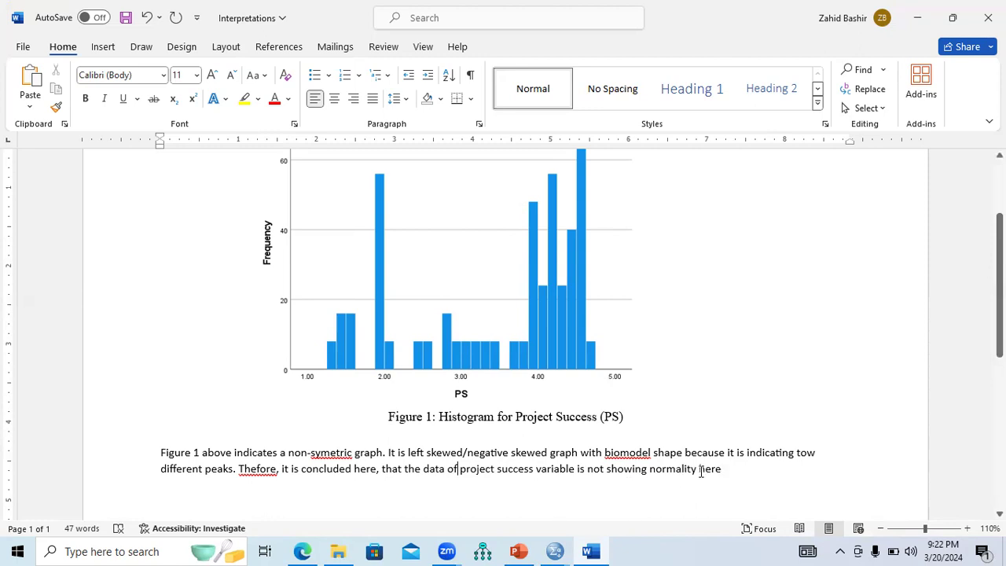
click(727, 470)
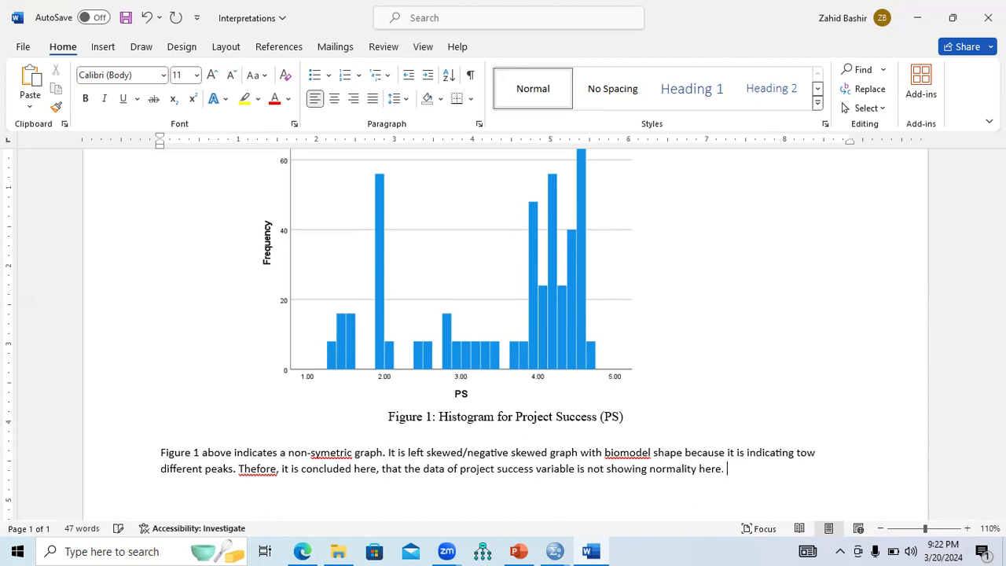
Justify the interpretation paragraph and format it in 12-point Times New Roman
drag(727, 470, 167, 452)
key(ctrl+j)
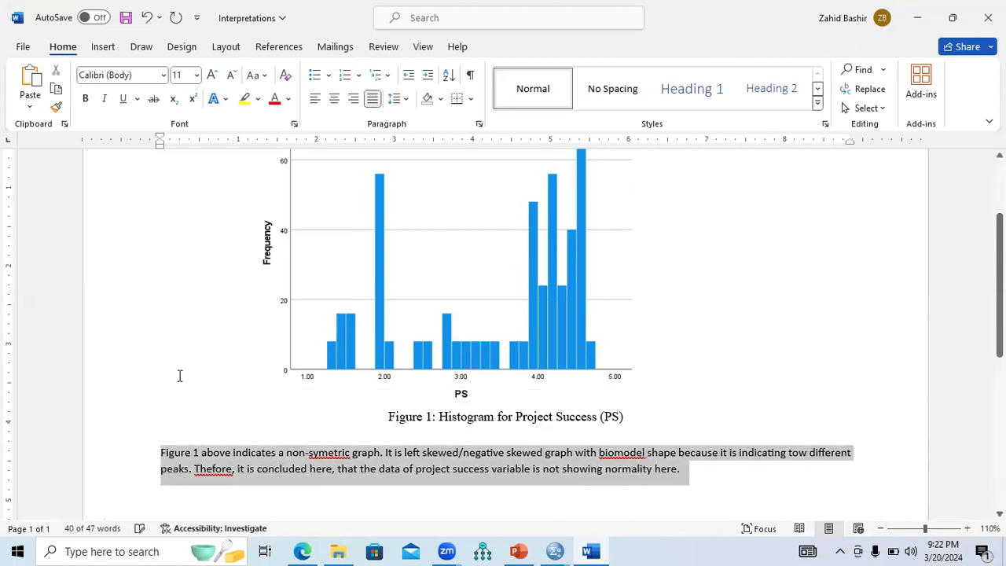
click(196, 75)
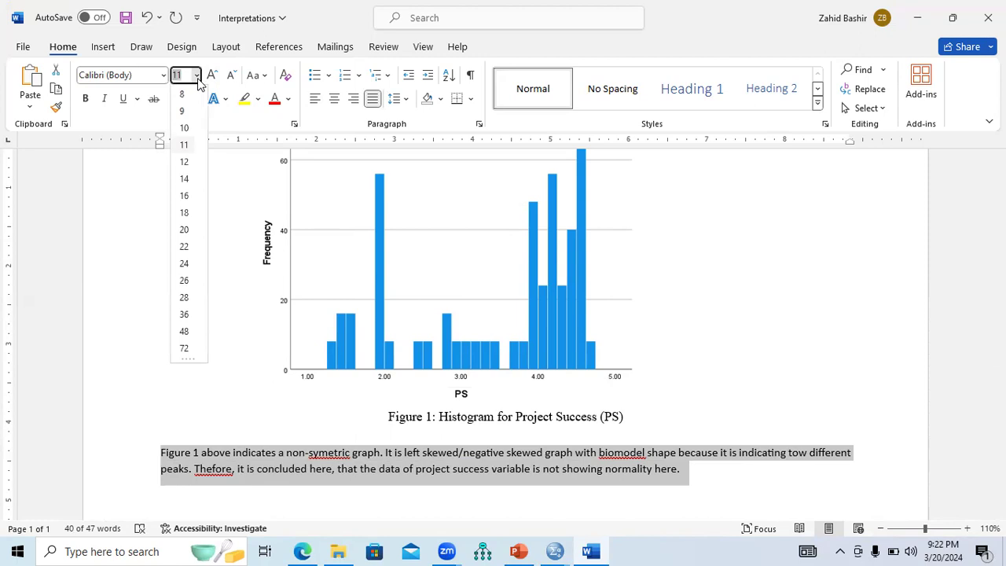
click(185, 160)
click(126, 75)
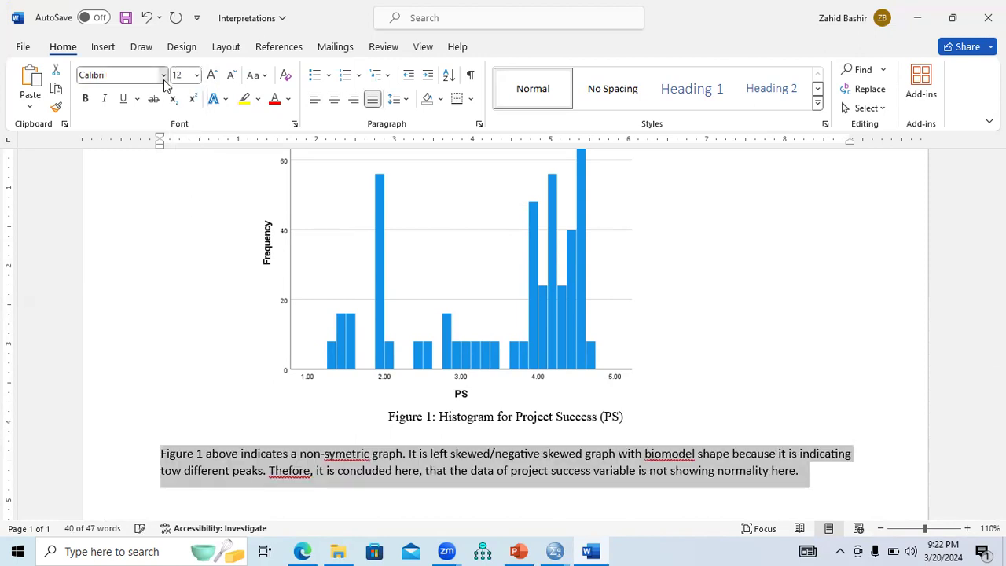
click(163, 75)
click(163, 182)
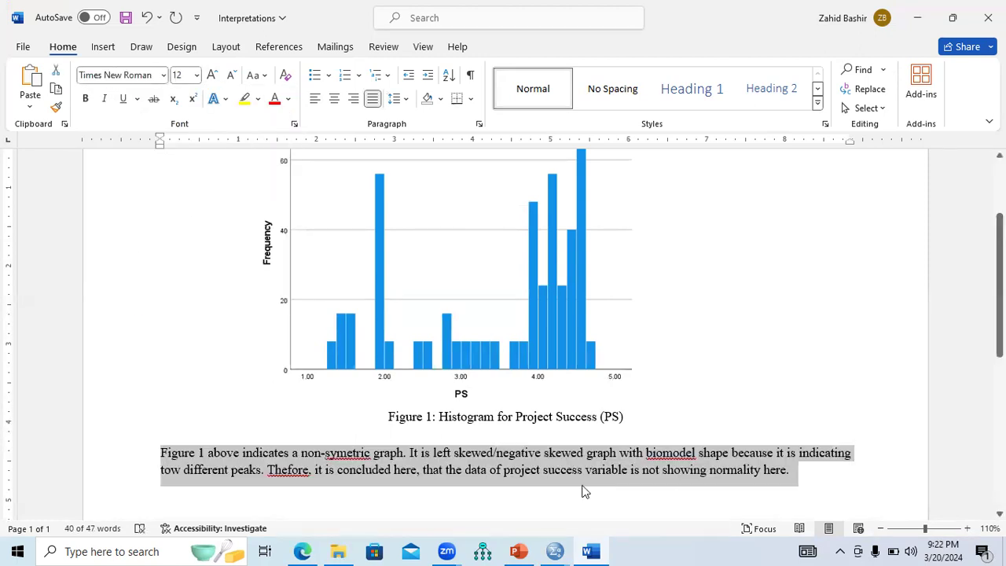
Switch to Practice Dataset.sav in SPSS and generate a legacy histogram with SDT in place of PS as the variable
click(555, 551)
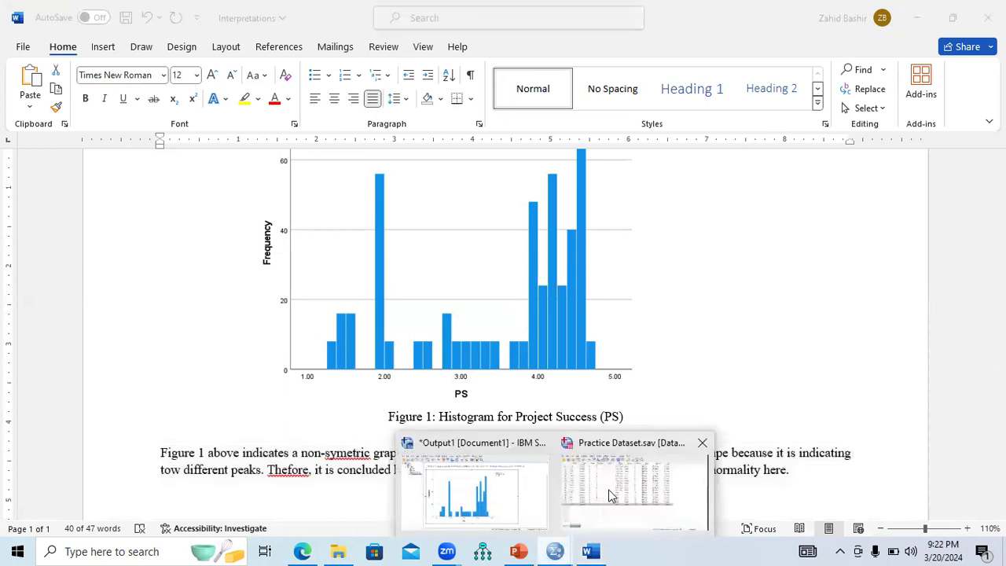
click(595, 456)
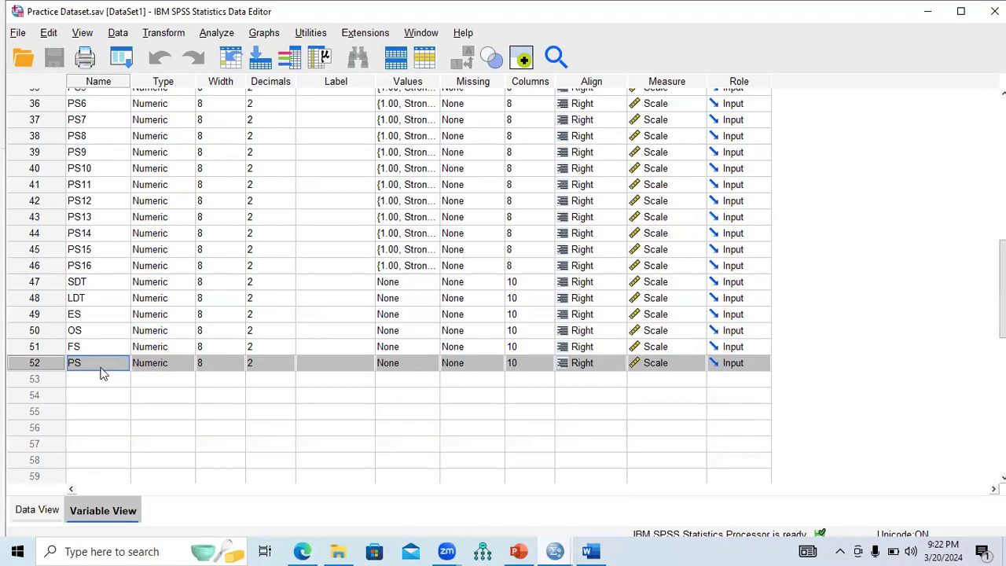
click(259, 35)
mouse_move(314, 157)
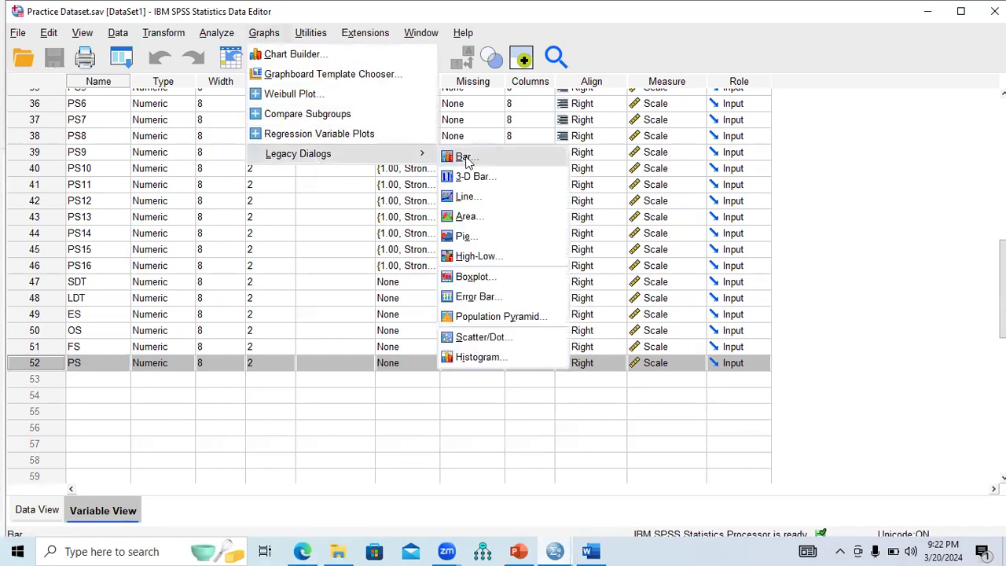
click(476, 356)
click(503, 140)
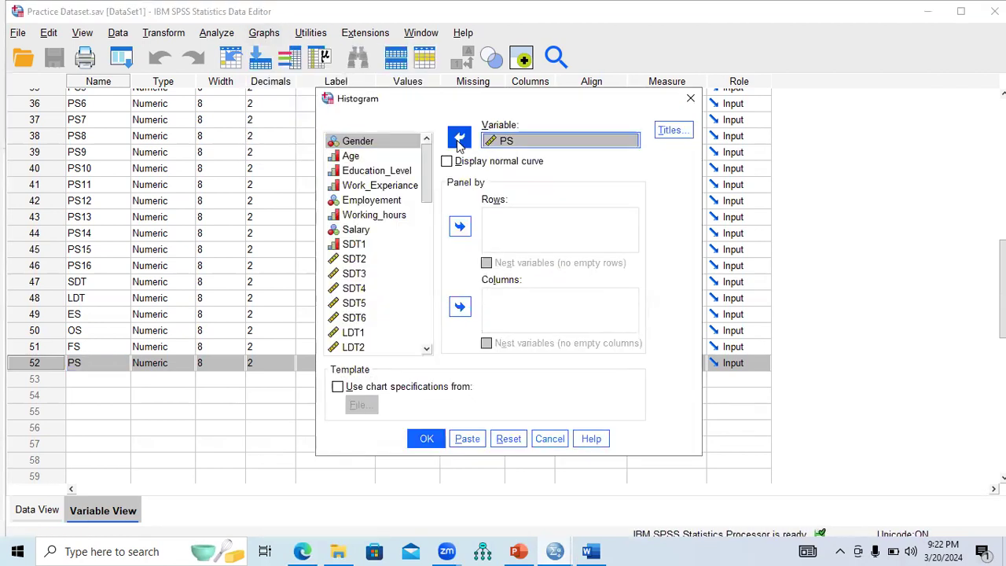
click(459, 137)
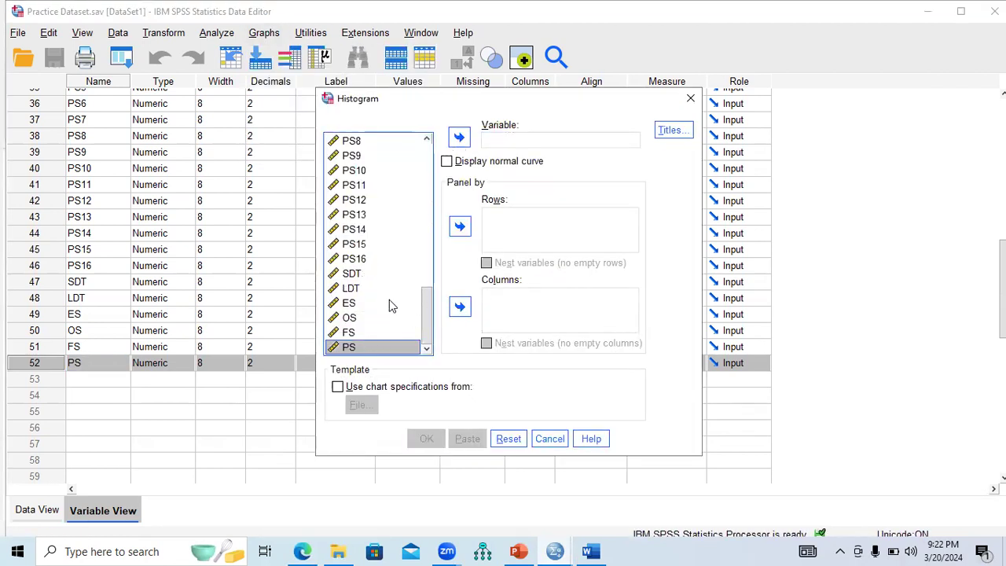
click(351, 273)
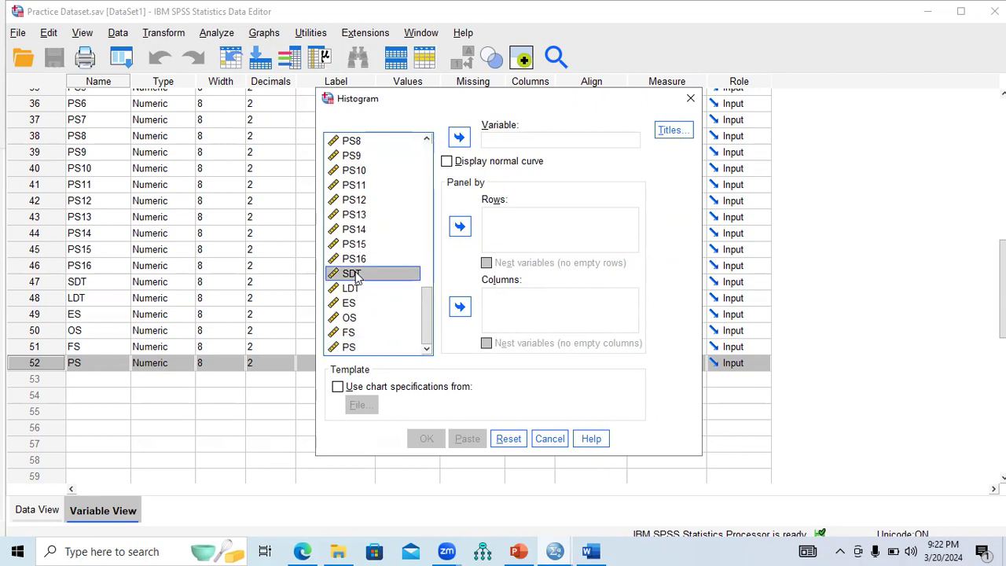
click(460, 137)
click(422, 438)
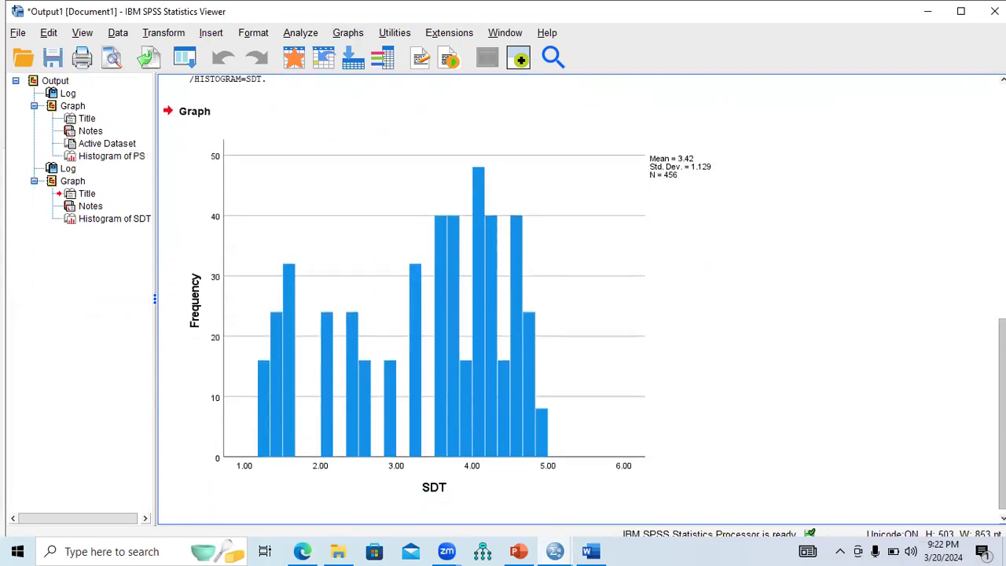
click(684, 308)
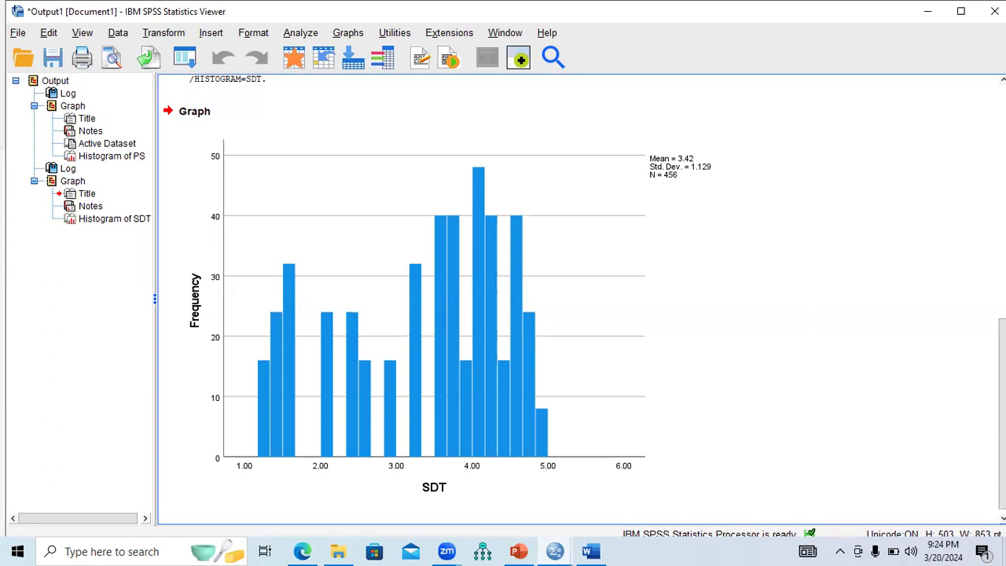
scroll(563, 182, up, 5)
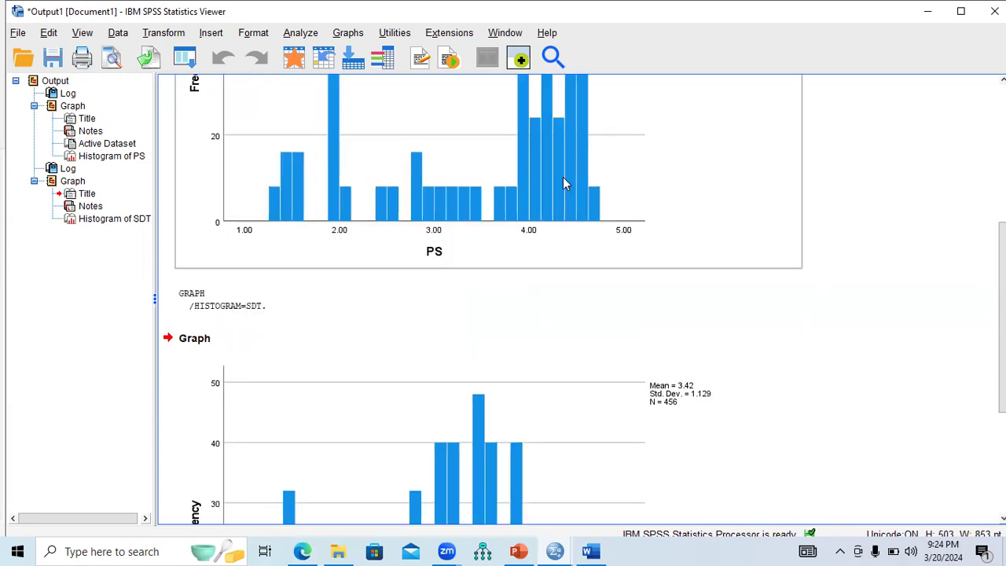
click(349, 34)
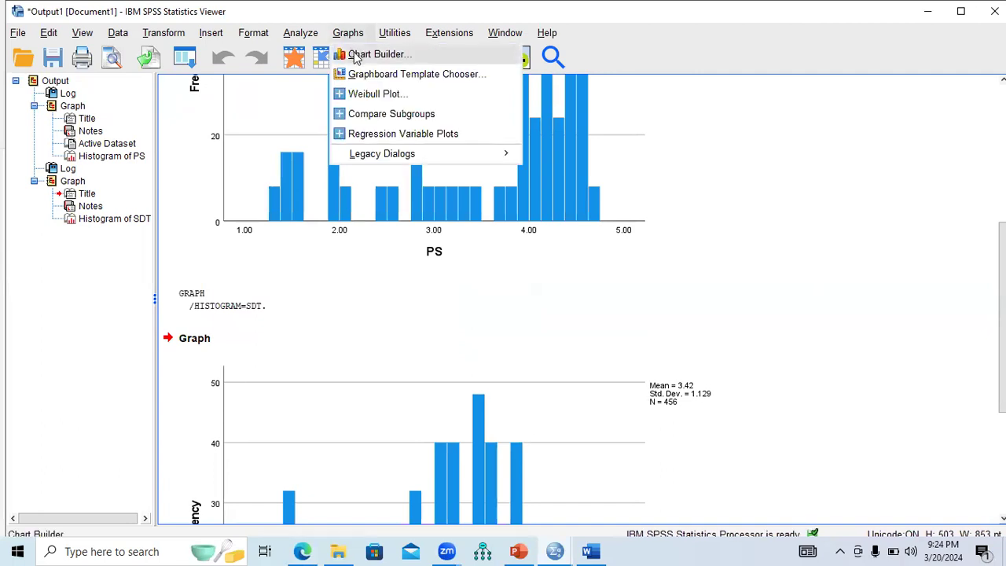
click(364, 61)
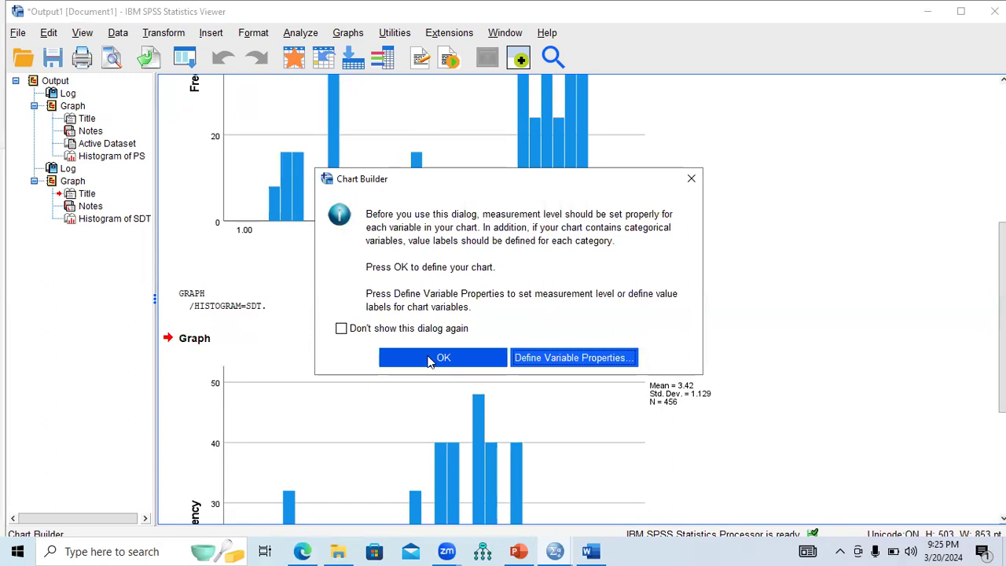
click(432, 361)
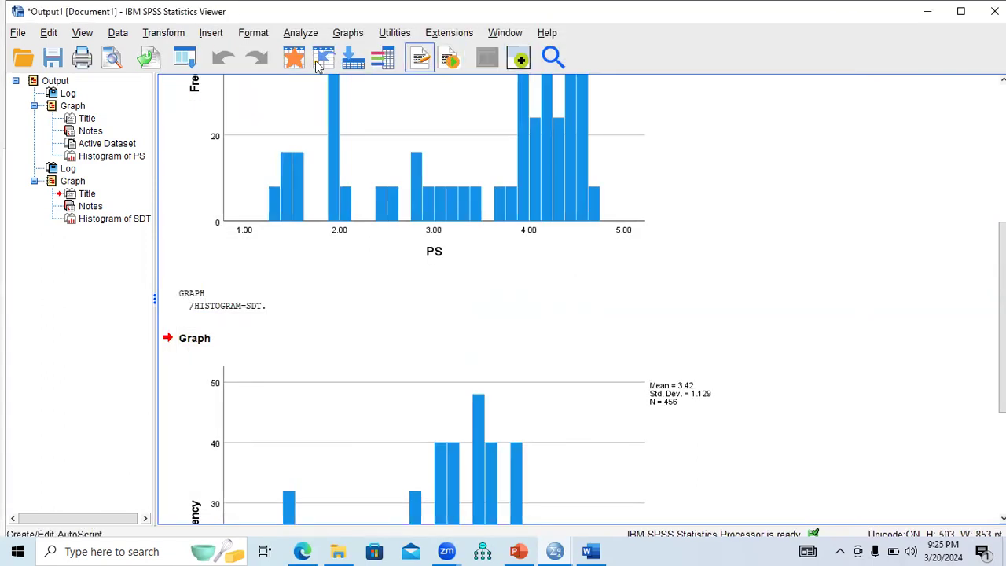
Open the Chart Builder, look through the gallery chart types, and place a Simple Histogram in the chart preview
click(348, 36)
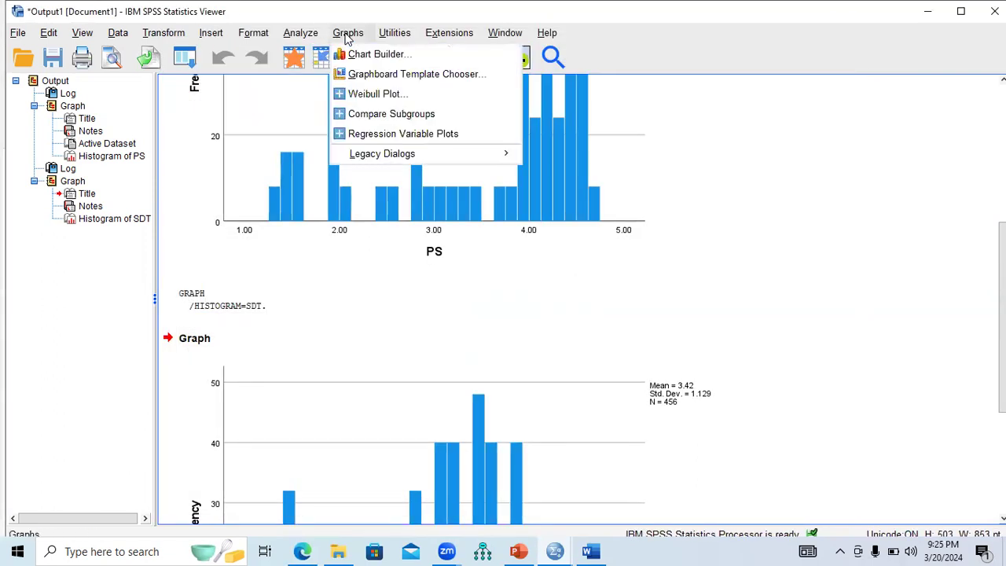
click(362, 55)
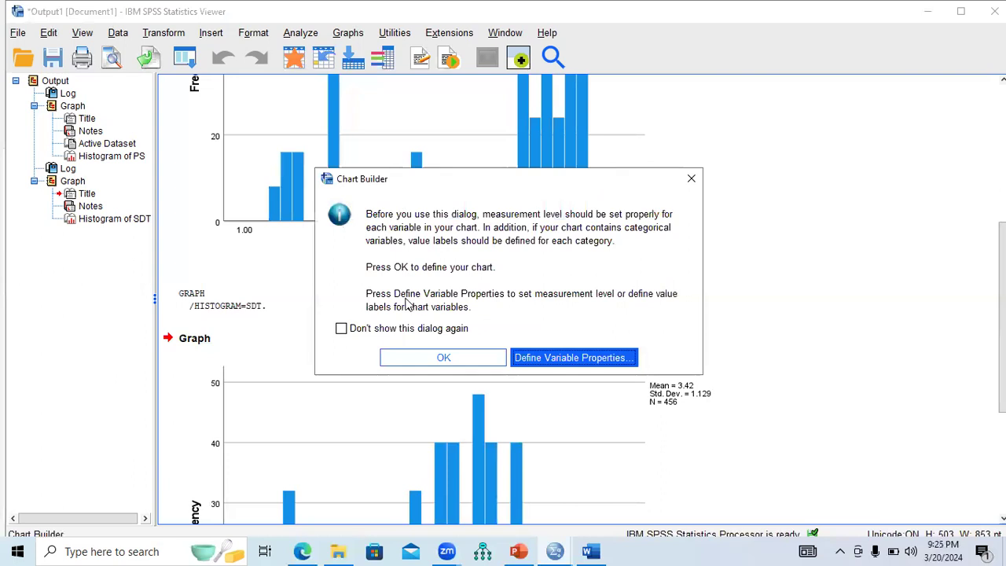
click(422, 360)
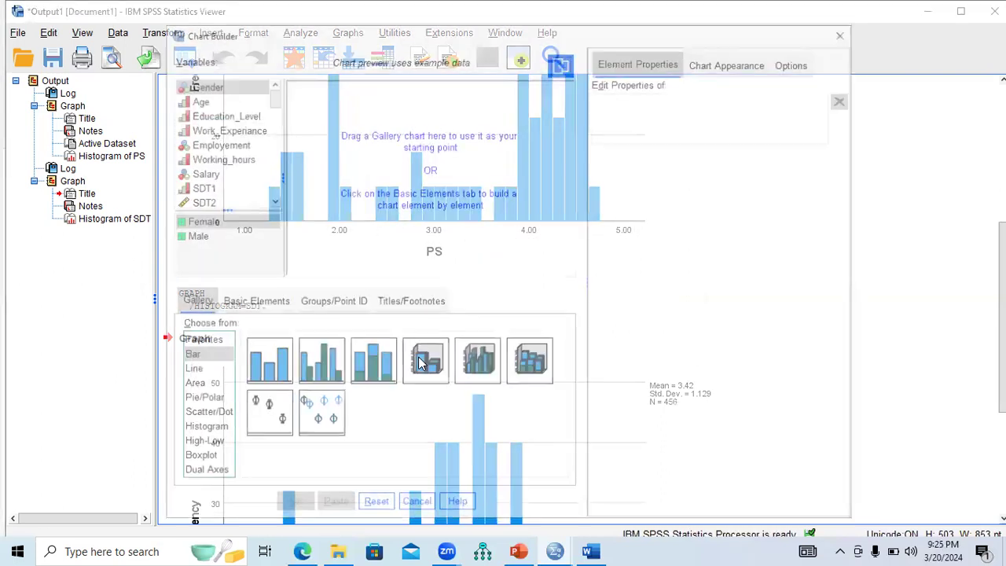
click(190, 372)
click(191, 387)
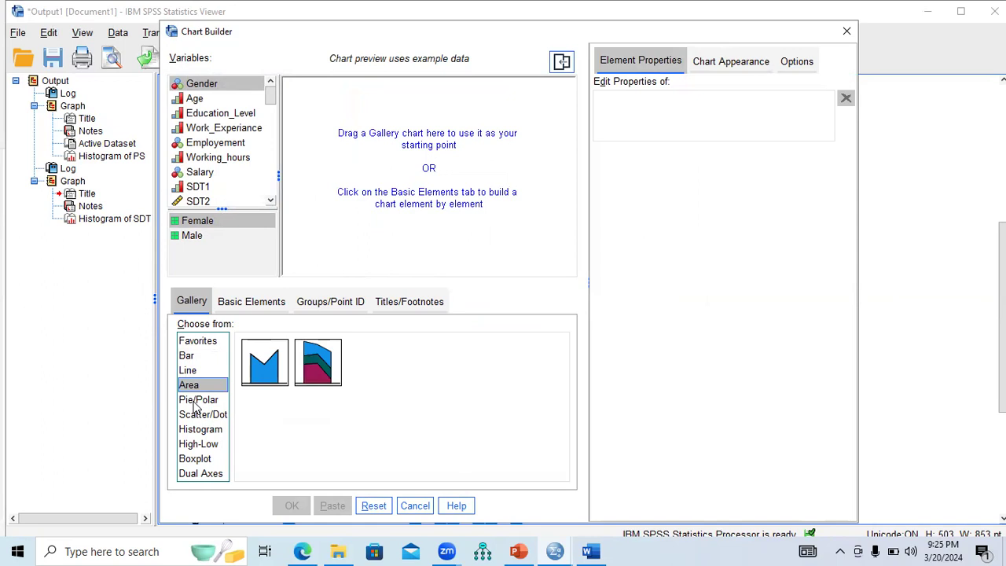
click(196, 401)
click(199, 418)
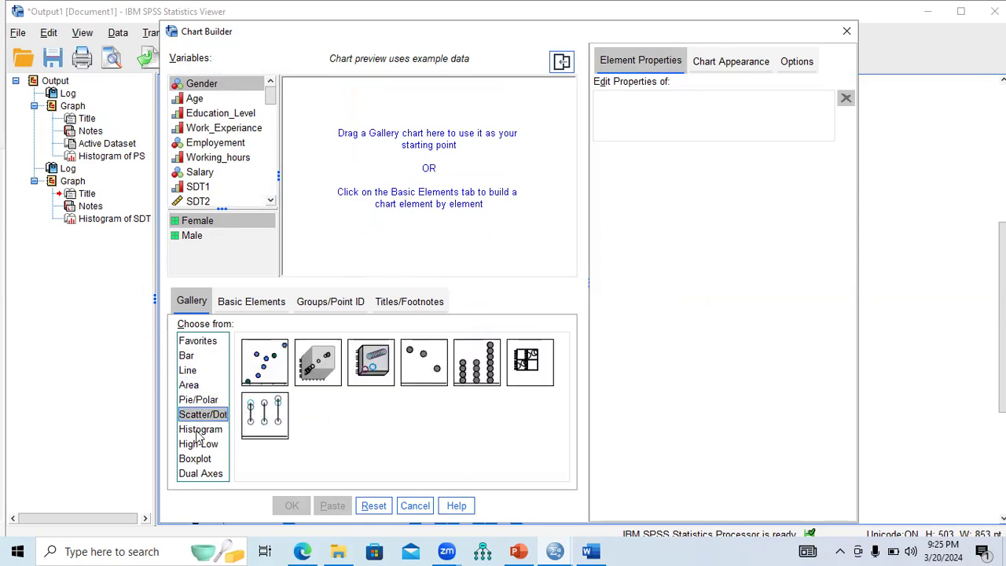
click(200, 430)
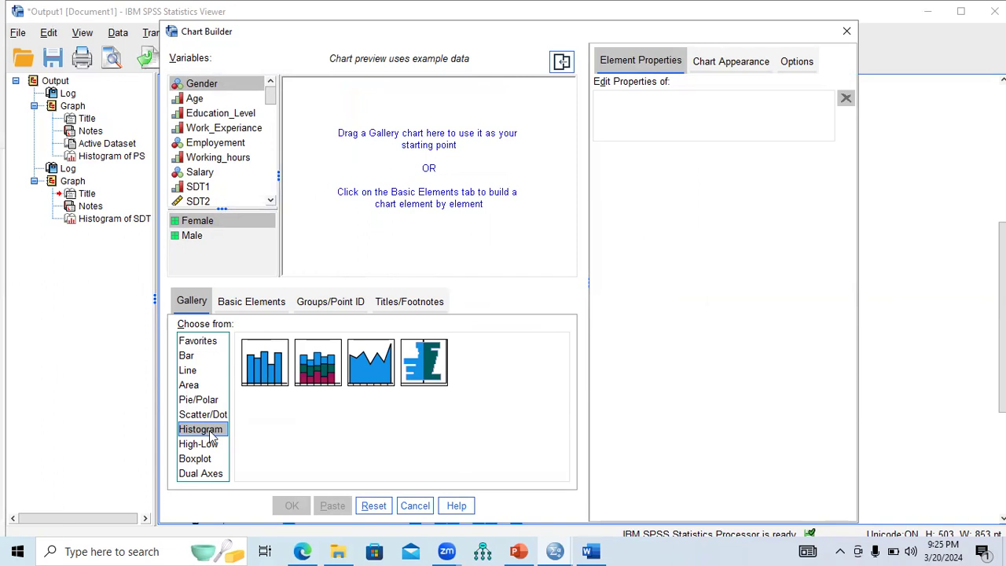
click(253, 377)
drag(253, 374, 409, 189)
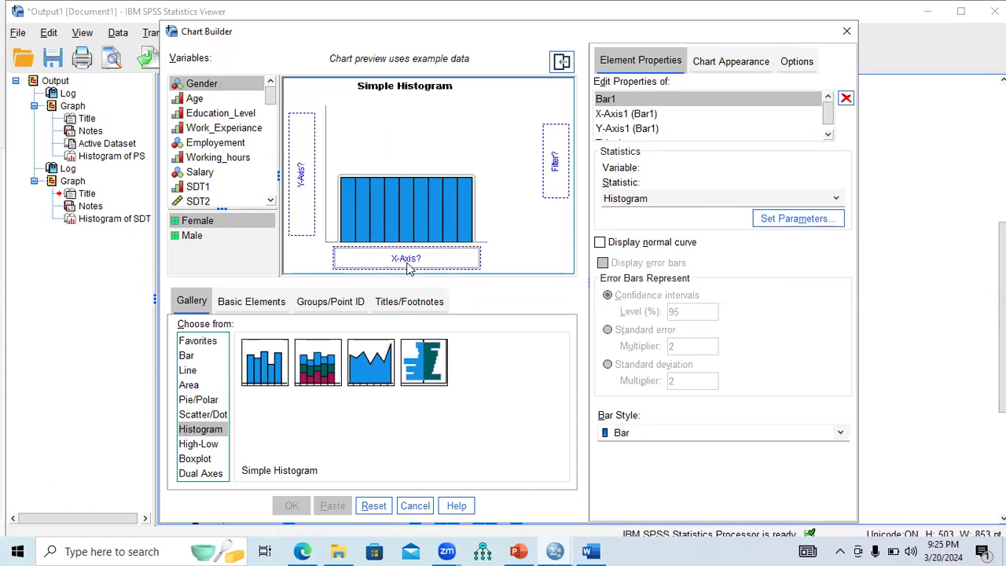
Assign PS to the Y-axis and SDT to the X-axis of the simple histogram
drag(270, 94, 267, 199)
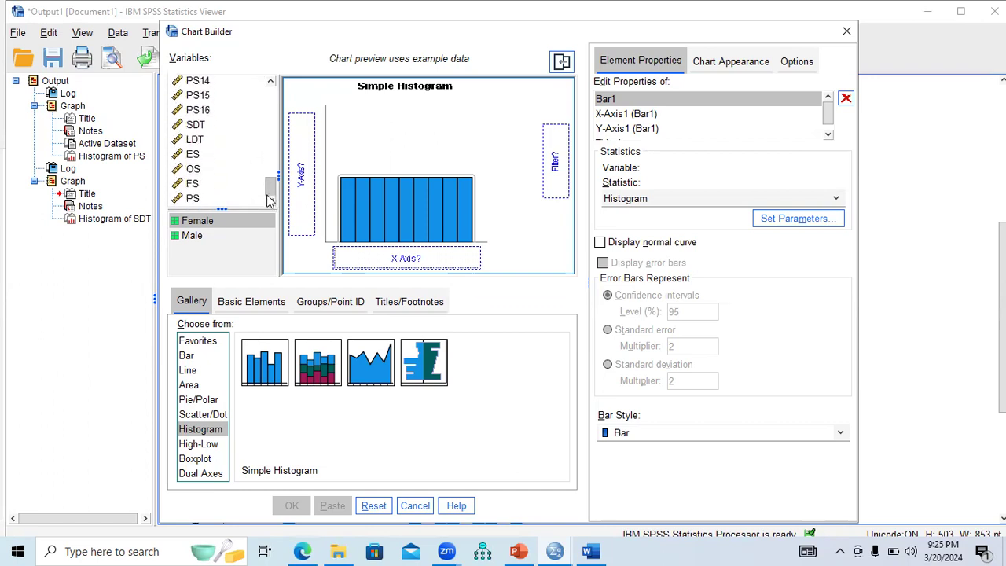
click(199, 199)
drag(203, 203, 304, 194)
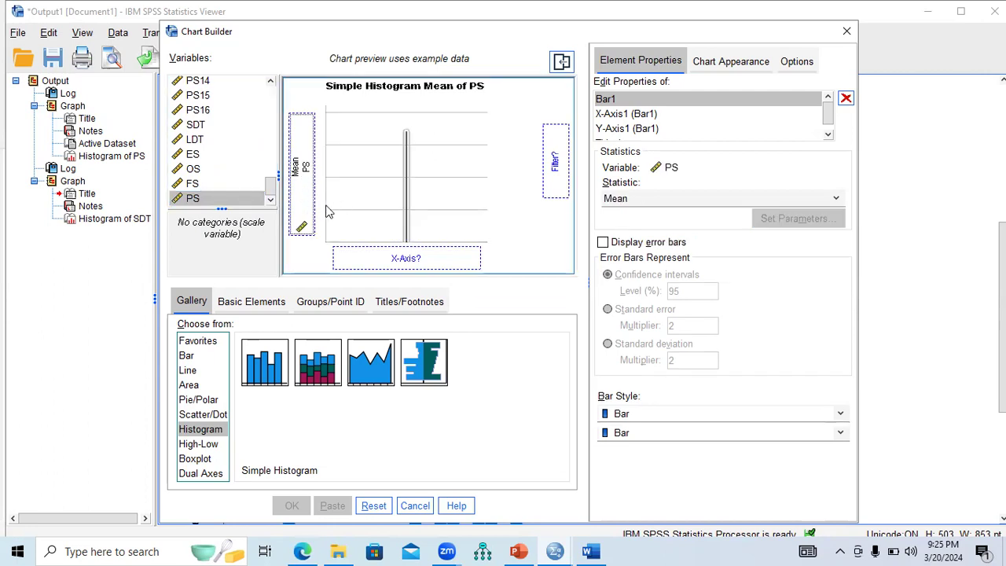
drag(270, 187, 269, 180)
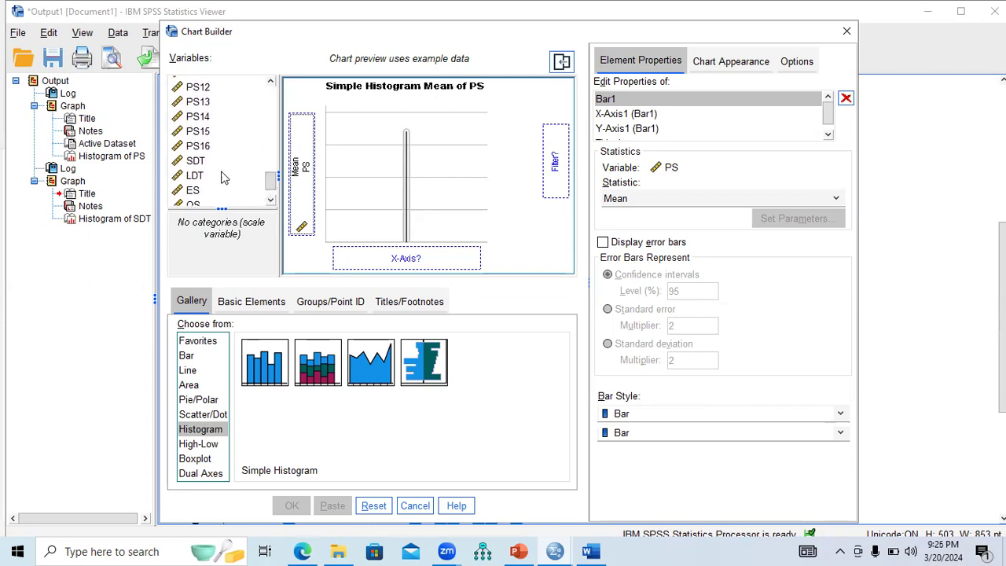
drag(198, 162, 388, 261)
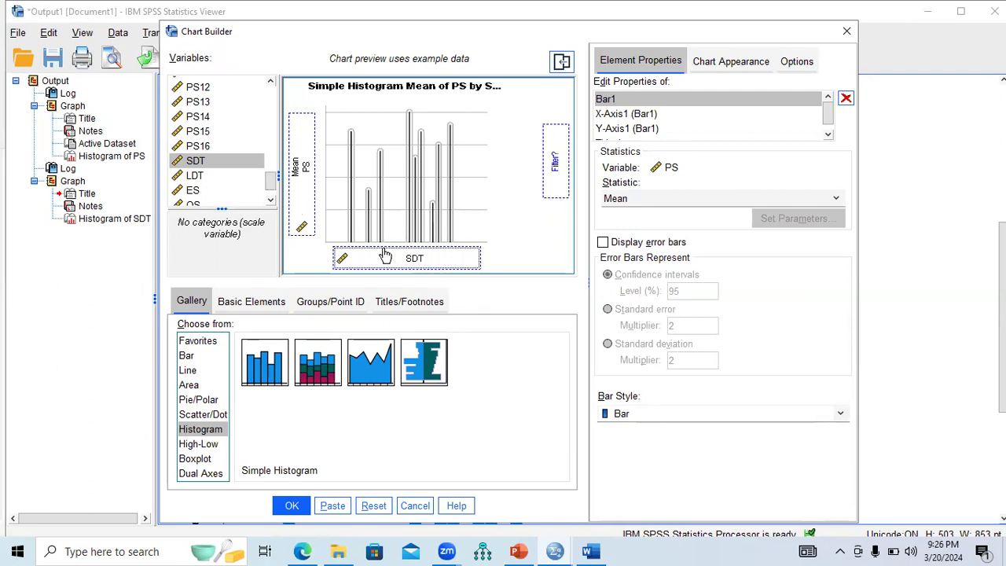
Remove SDT from the histogram's X-axis, assign it there again, and generate the chart of mean PS by SDT
drag(377, 253, 265, 206)
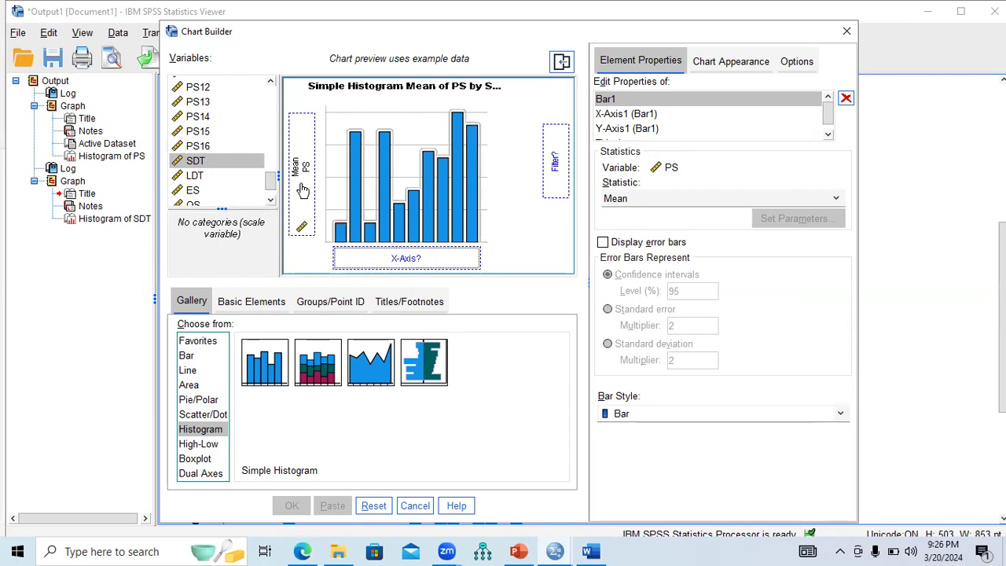
drag(271, 182, 270, 195)
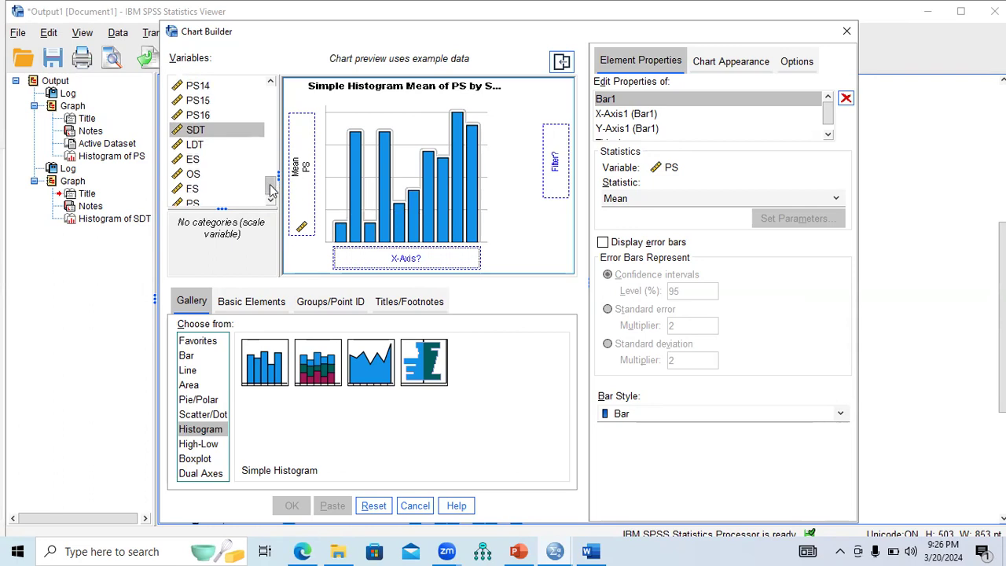
scroll(270, 185, up, 2)
scroll(269, 184, down, 1)
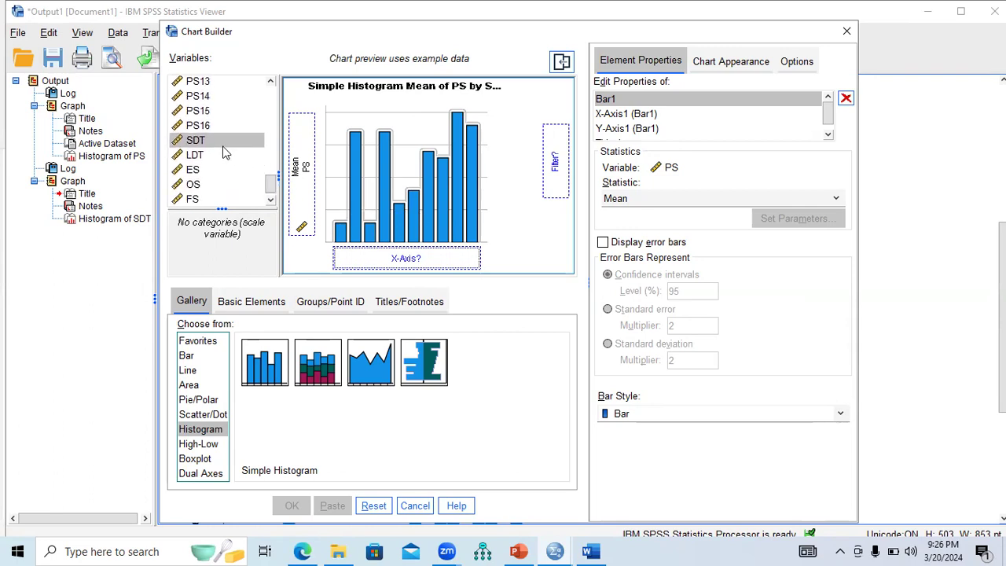
drag(221, 141, 387, 260)
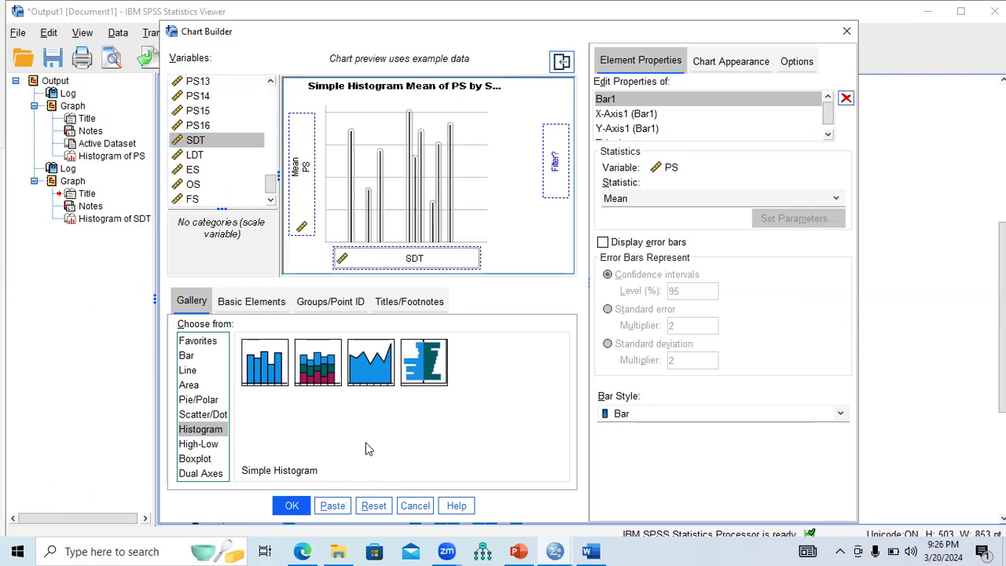
click(294, 507)
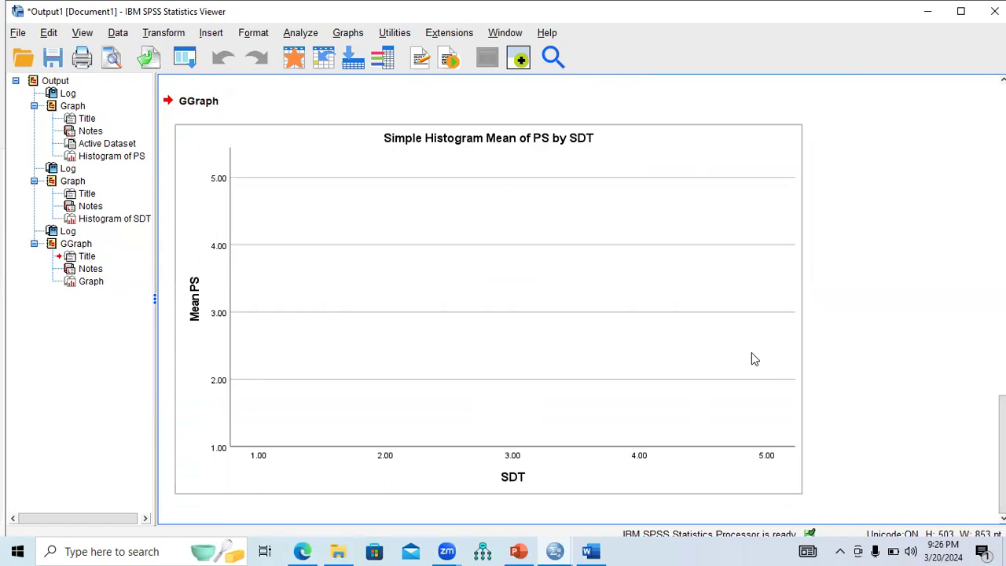
Examine the generated mean PS by SDT chart and its syntax, and compare it with the earlier SDT histogram
click(530, 303)
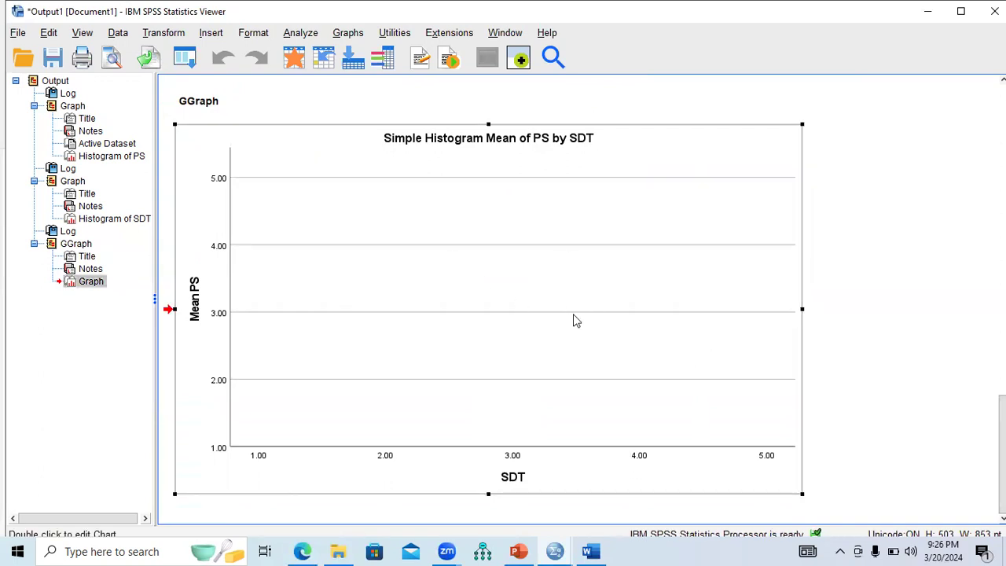
scroll(464, 244, up, 5)
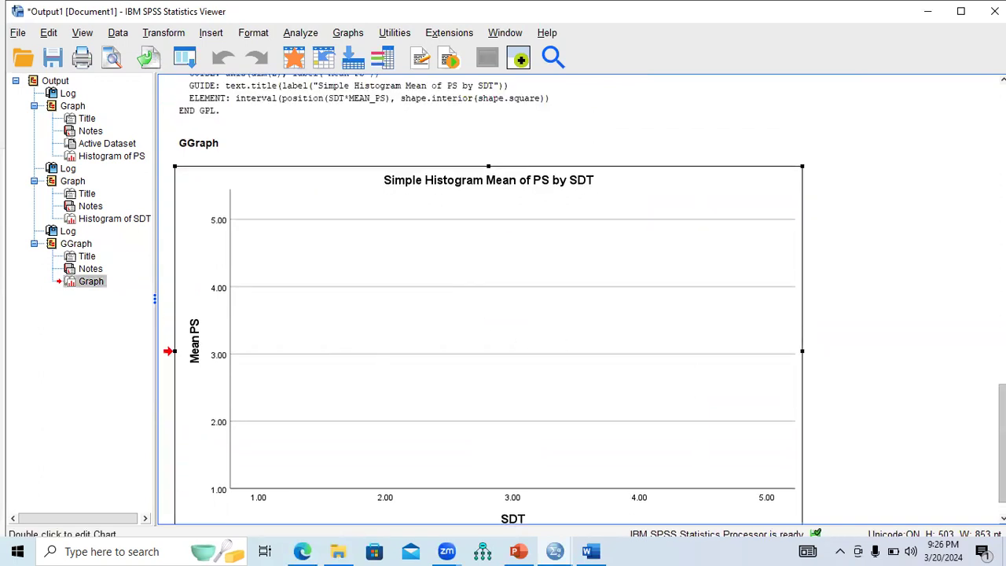
scroll(464, 244, up, 7)
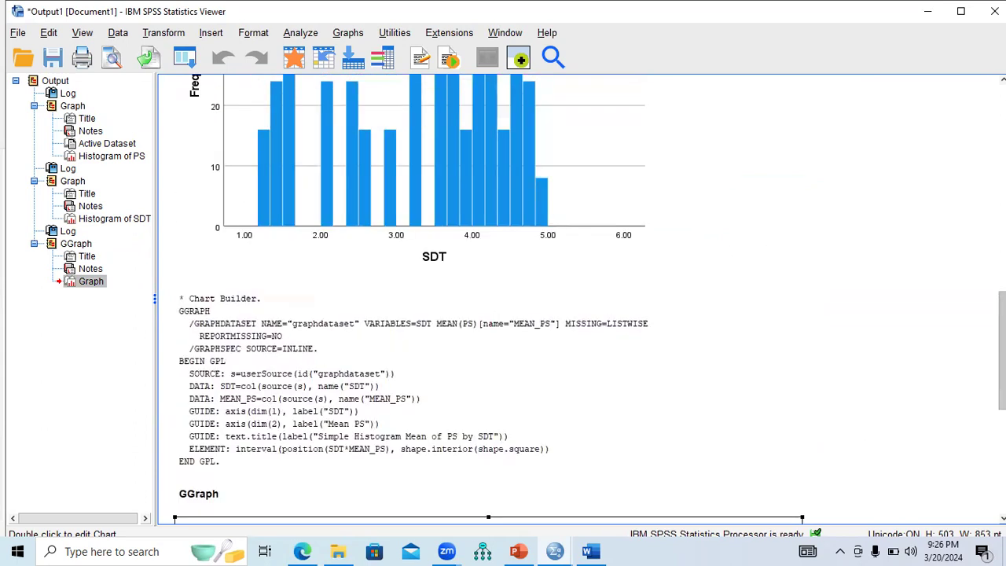
scroll(464, 243, up, 1)
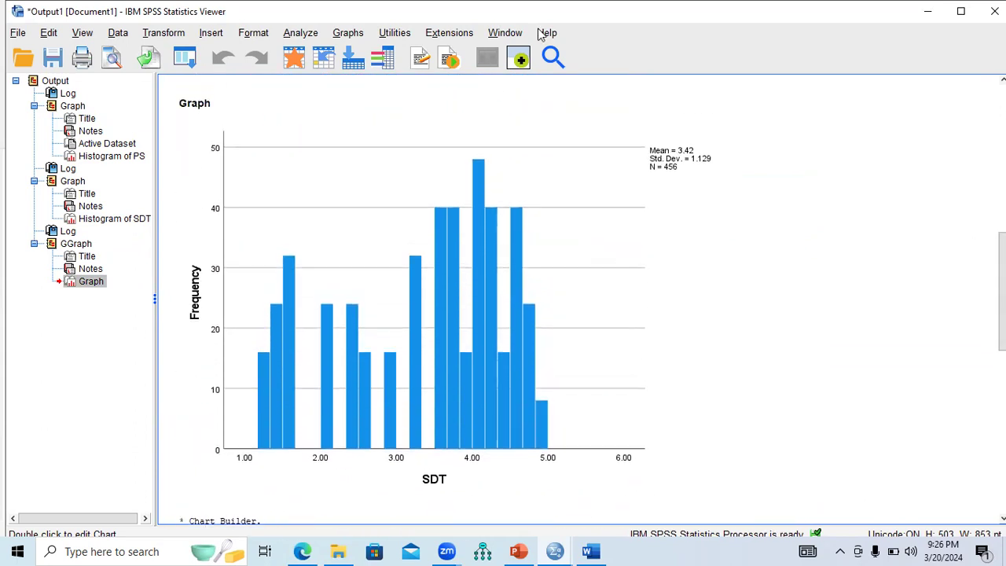
Review the legacy Histogram dialog and the Chart Builder as the two ways to create a histogram, closing each without generating a chart
click(348, 33)
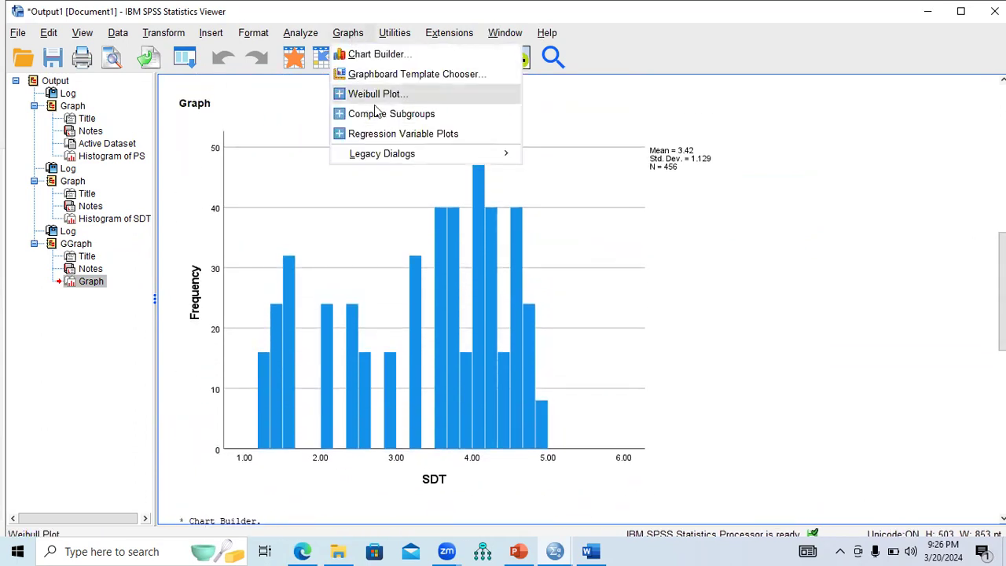
mouse_move(393, 156)
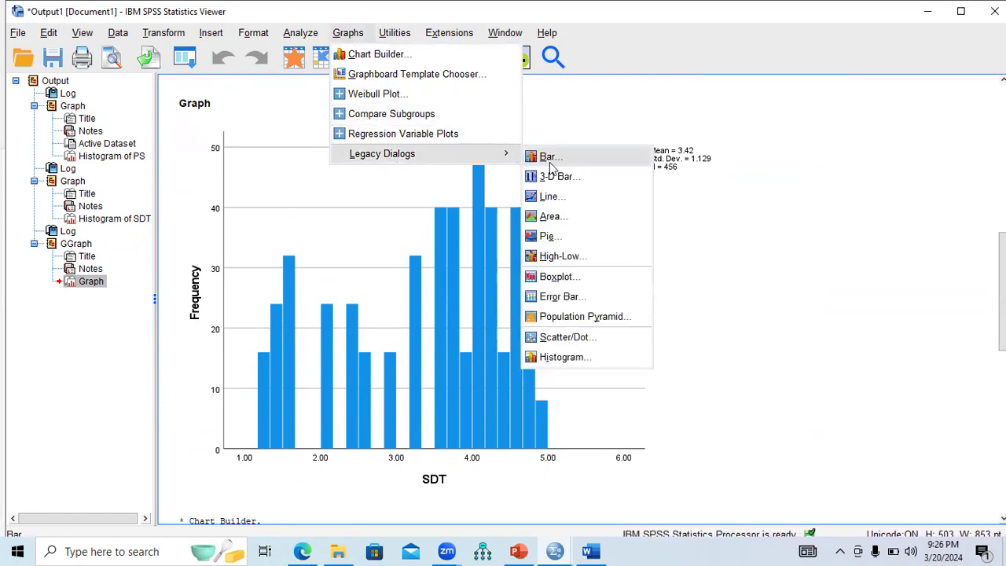
click(561, 357)
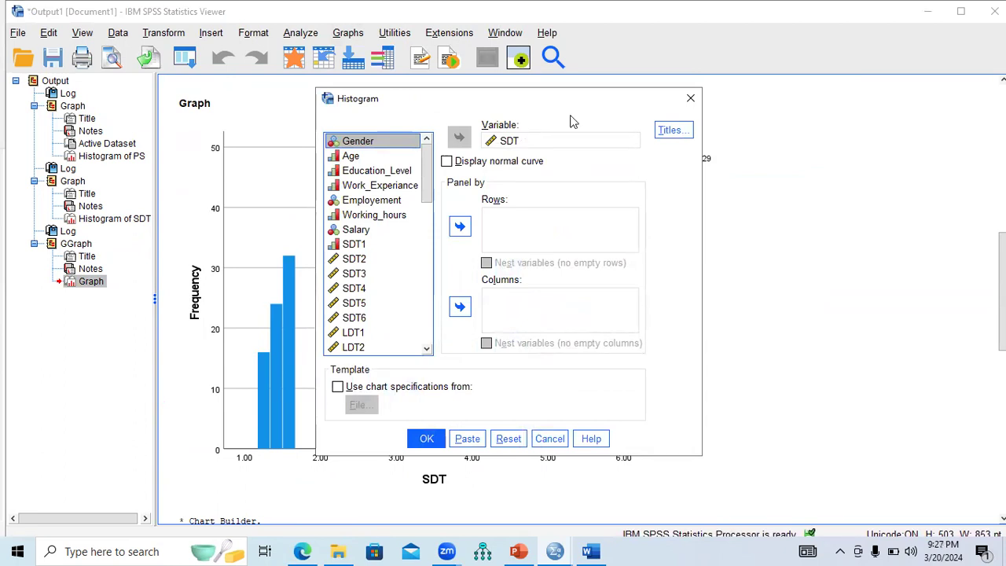
click(691, 98)
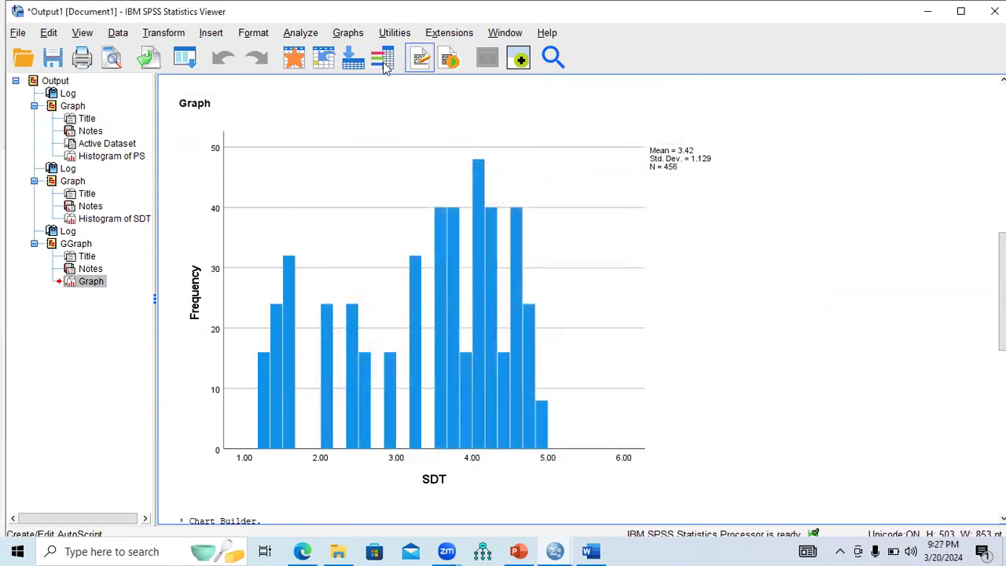
click(348, 32)
click(355, 53)
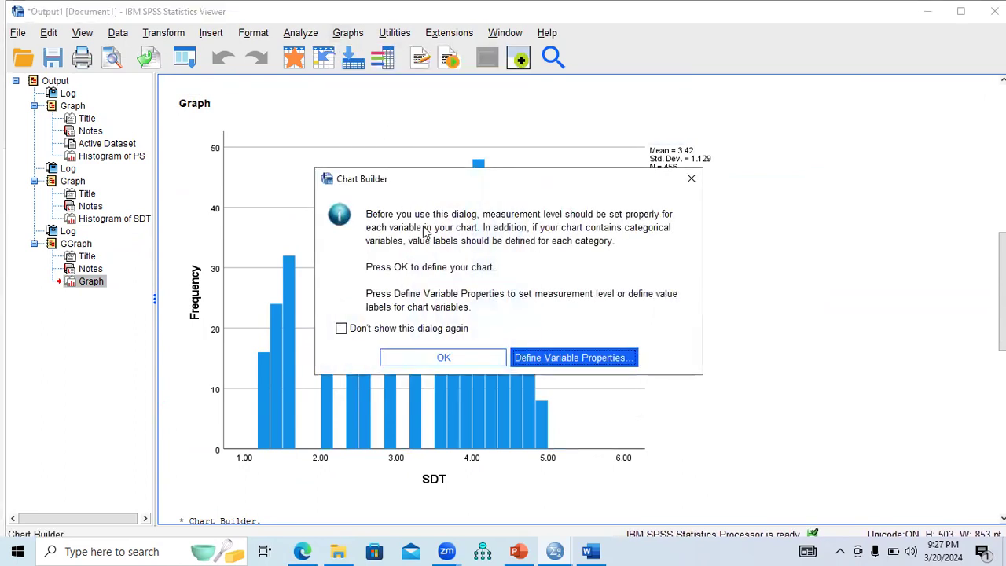
click(445, 355)
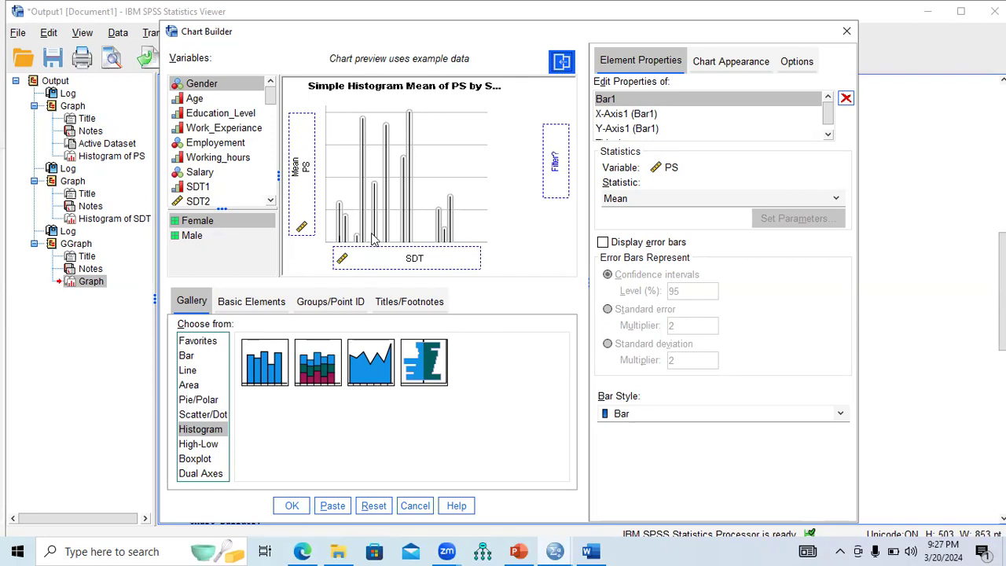
click(847, 31)
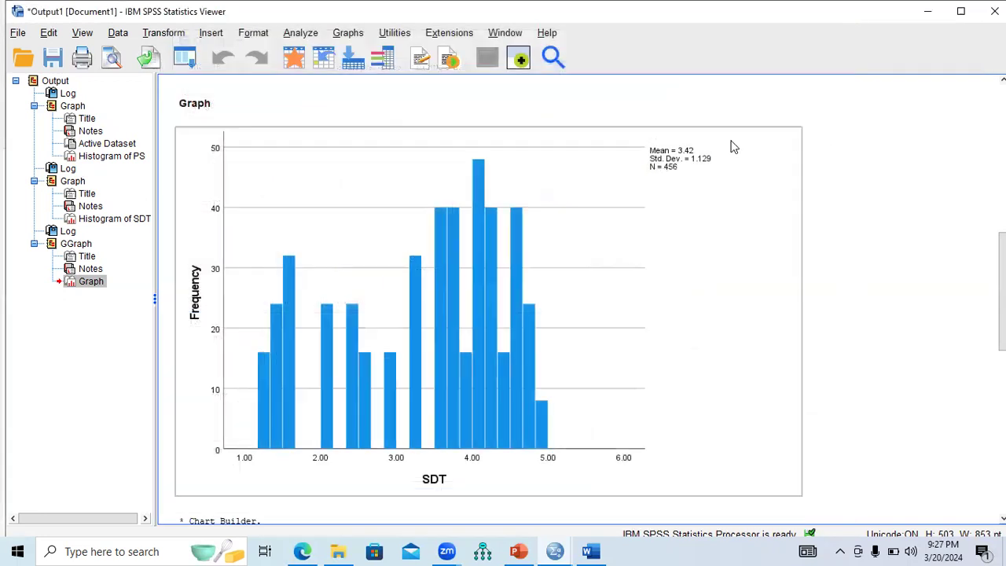
Switch to the SPSS 27 Day-10 presentation in PowerPoint and present slide 9 on scatter plots and their types
click(518, 551)
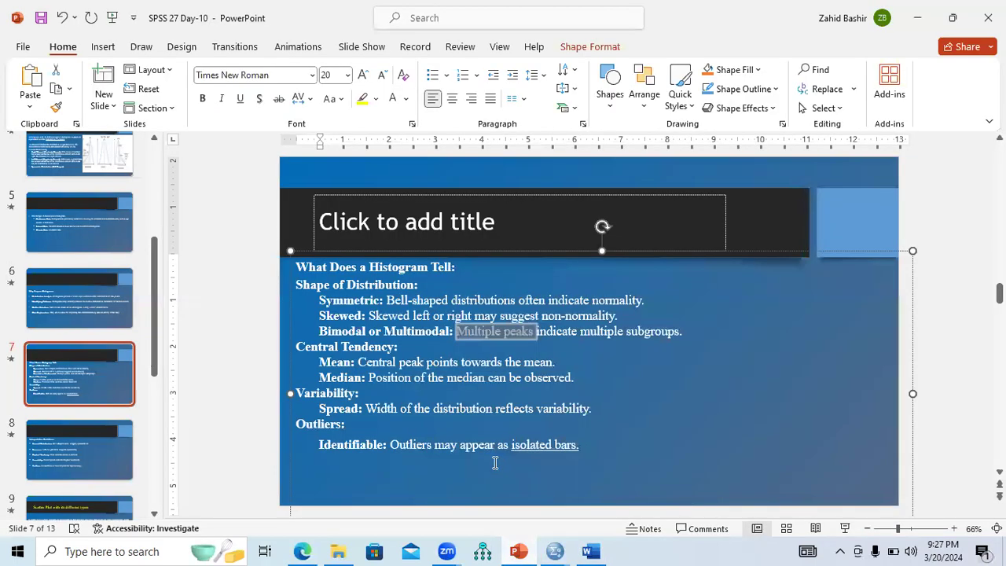
click(107, 438)
drag(157, 339, 155, 395)
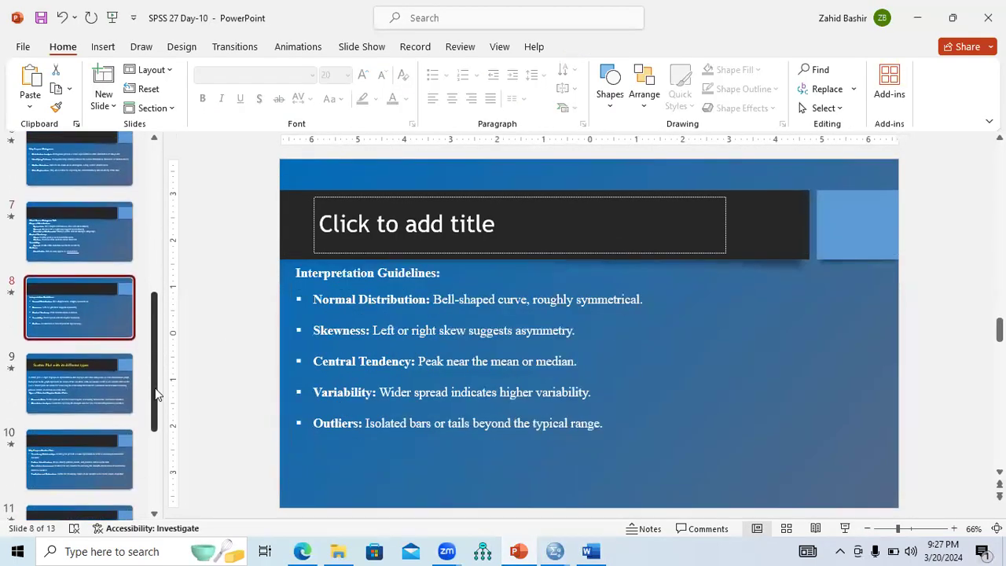
click(101, 382)
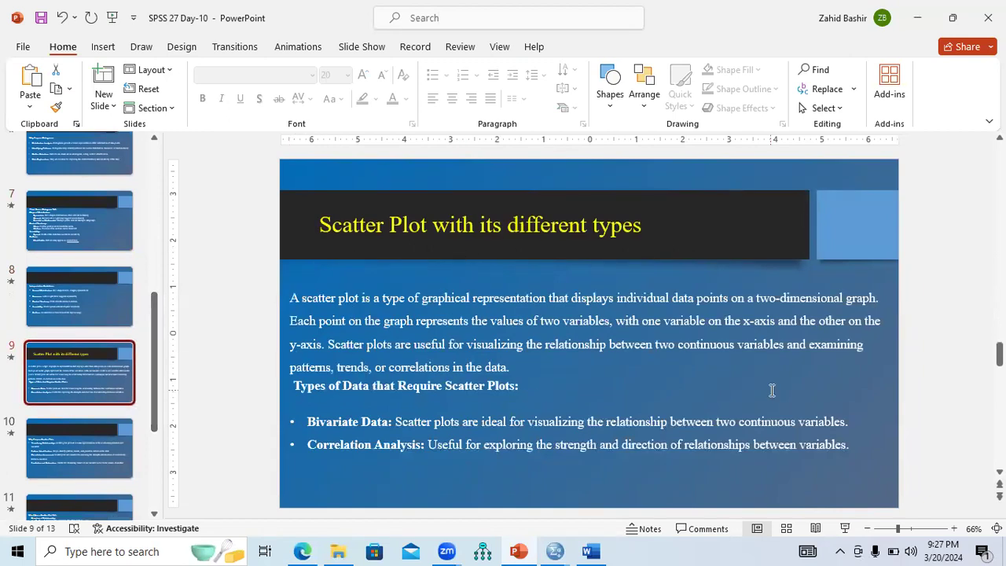
click(854, 532)
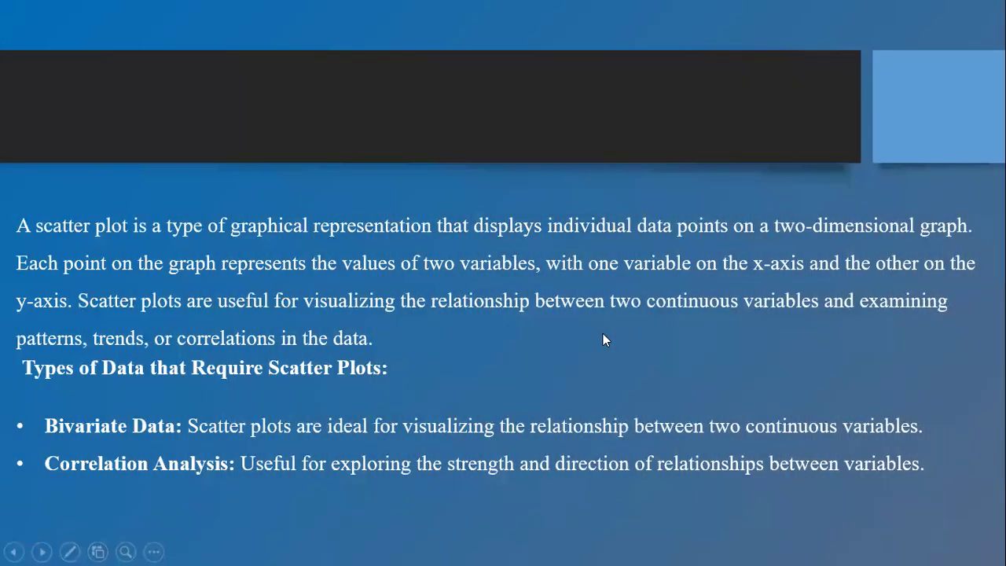
click(384, 264)
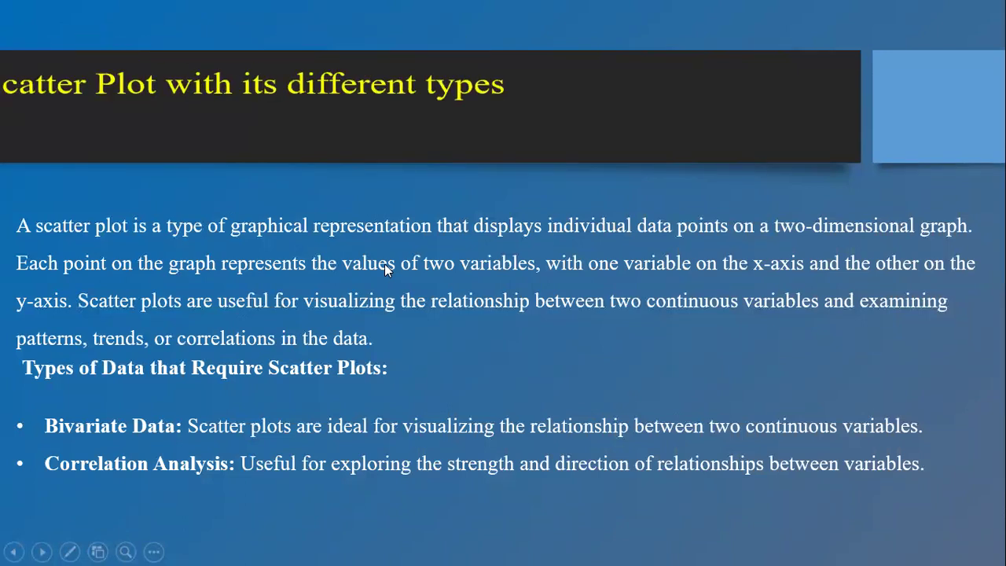
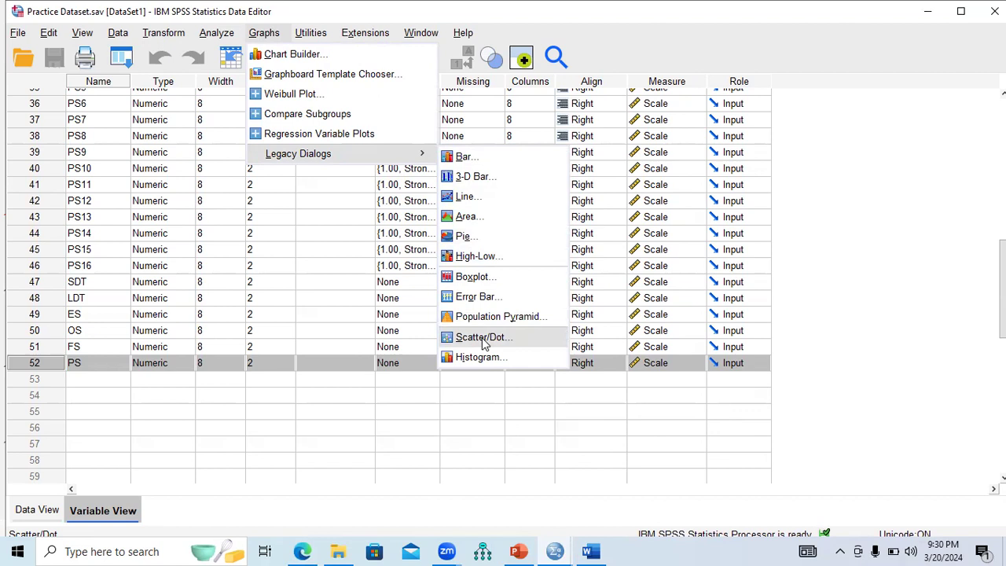
Define a legacy Simple Scatter plot and assign PS to its Y axis
click(484, 338)
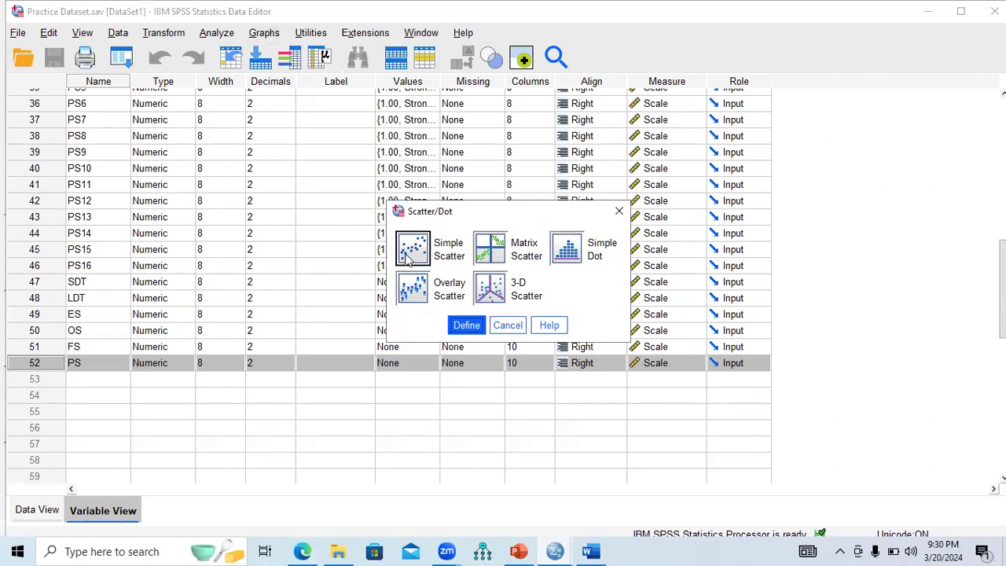
click(464, 327)
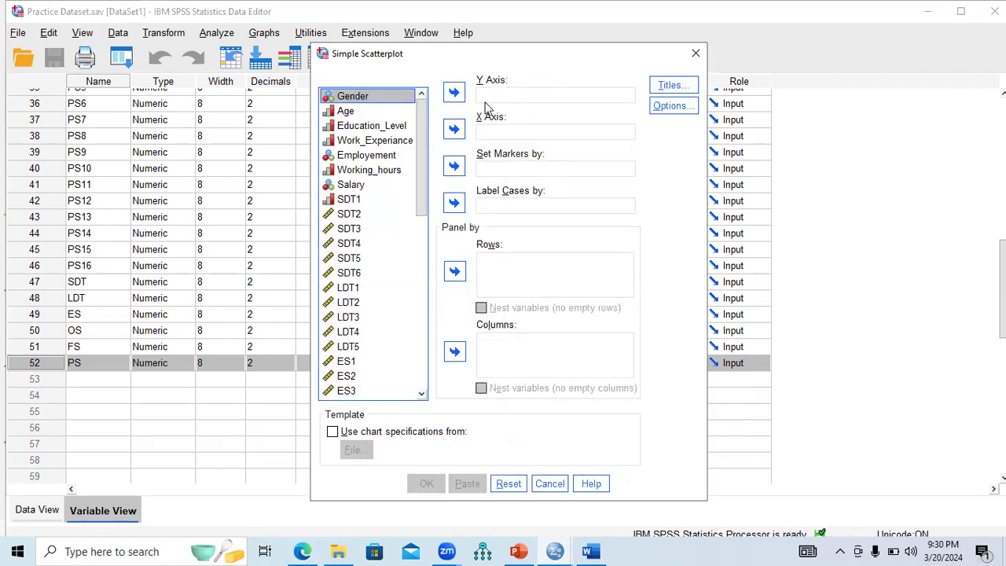
drag(421, 154, 410, 364)
click(343, 393)
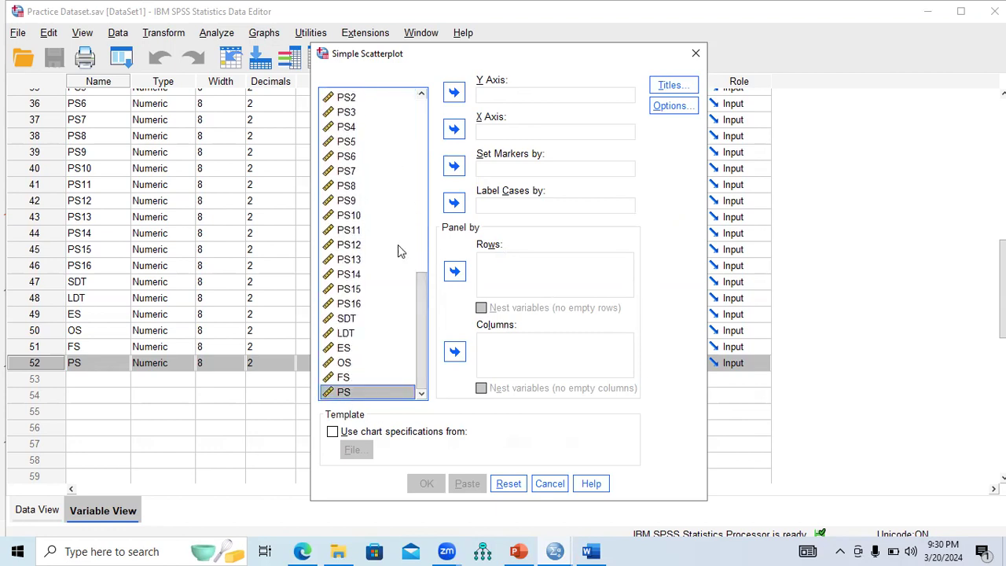
click(454, 93)
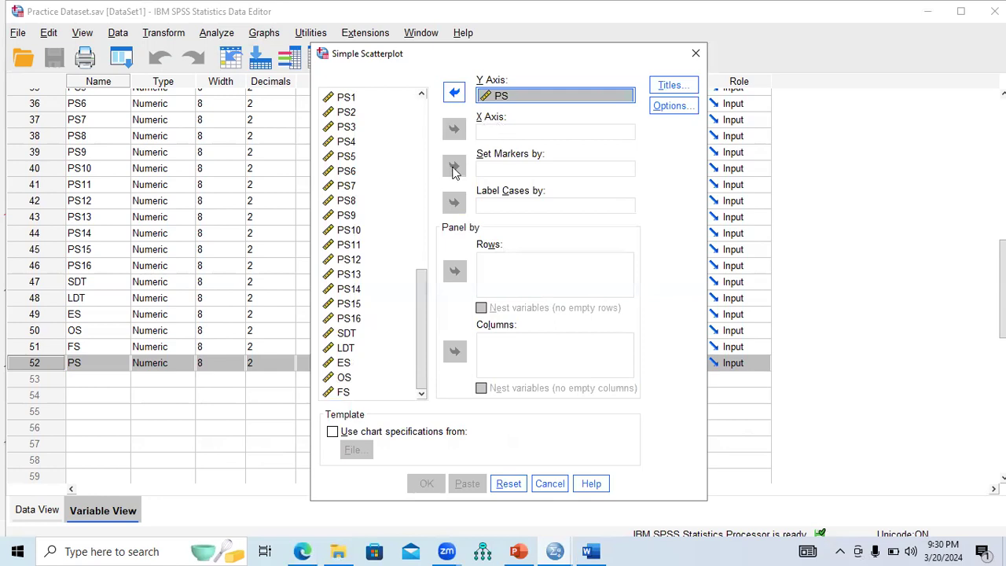
Assign SDT to the scatterplot's X axis and generate the chart
drag(421, 284, 423, 366)
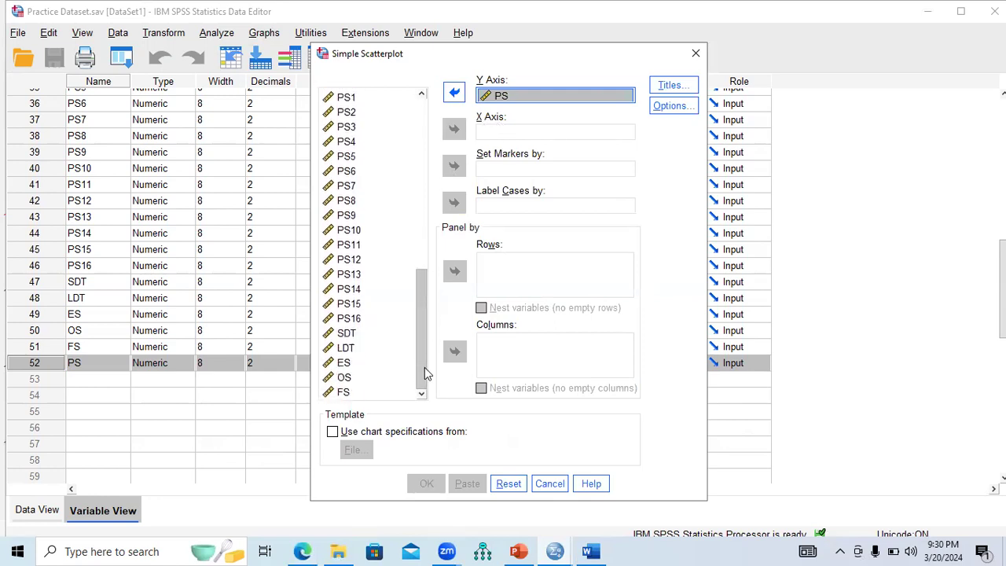
click(344, 336)
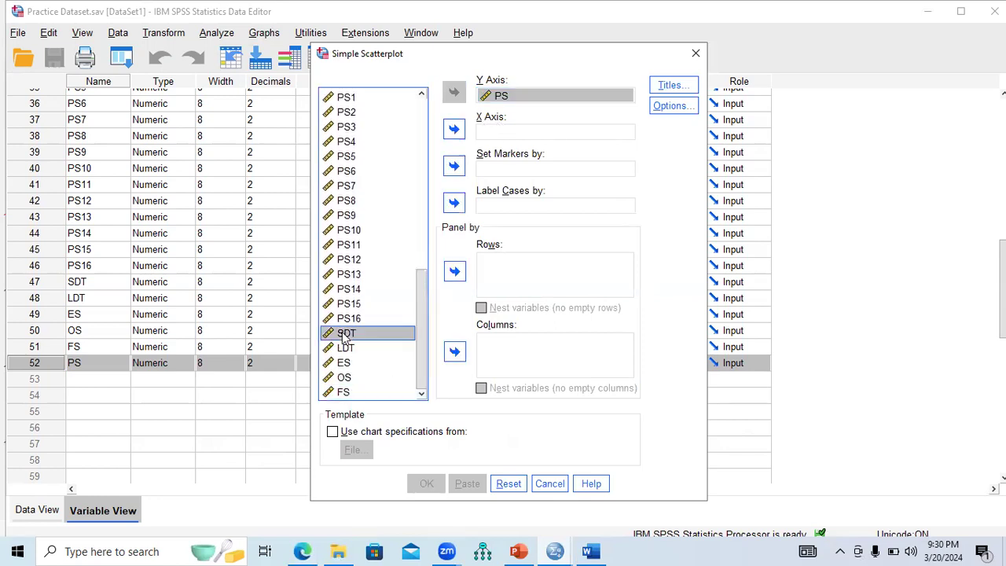
click(455, 130)
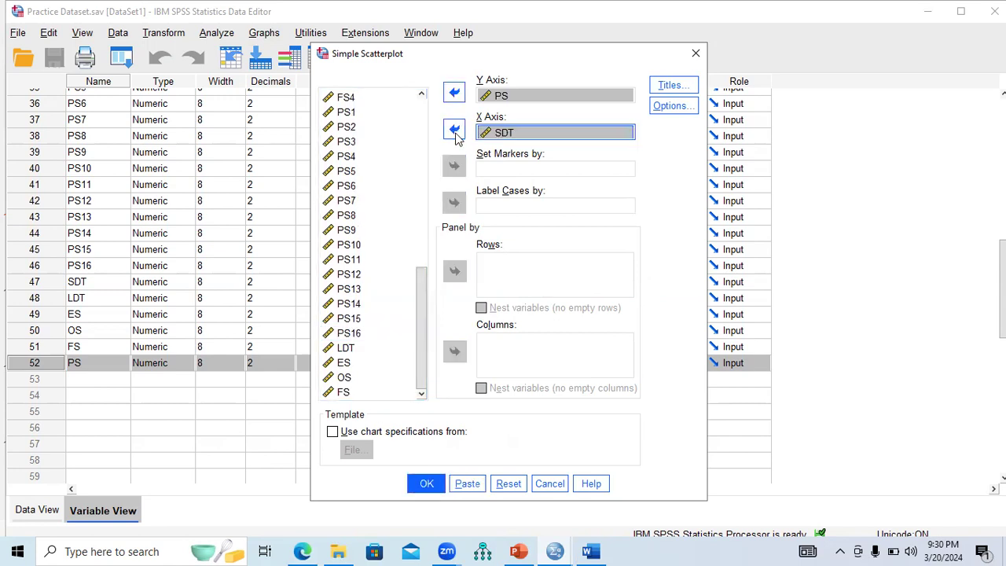
click(425, 485)
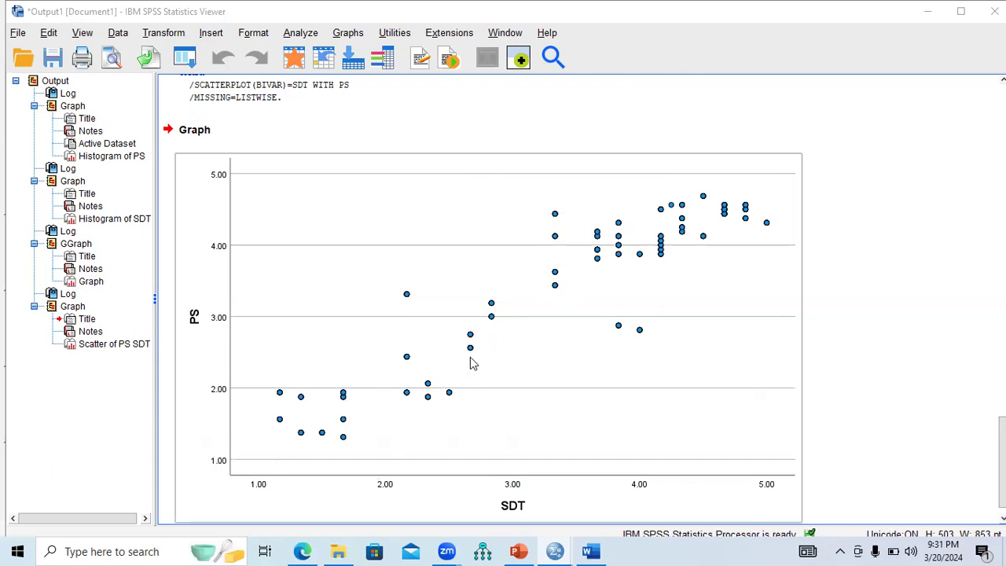
Open the PS by SDT scatterplot in the Chart Editor, close the Properties window, and move the editor over the output chart
right_click(442, 235)
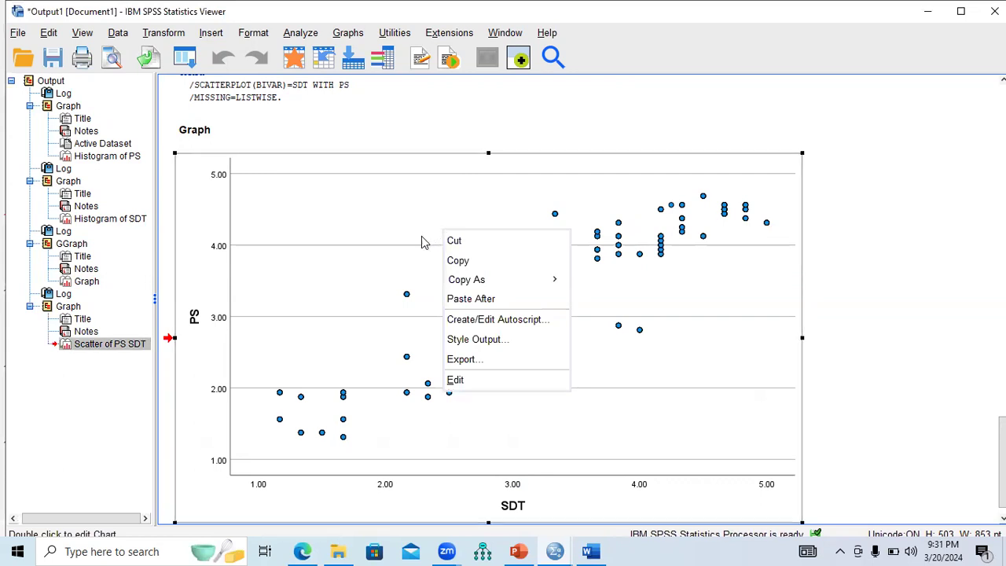
click(392, 252)
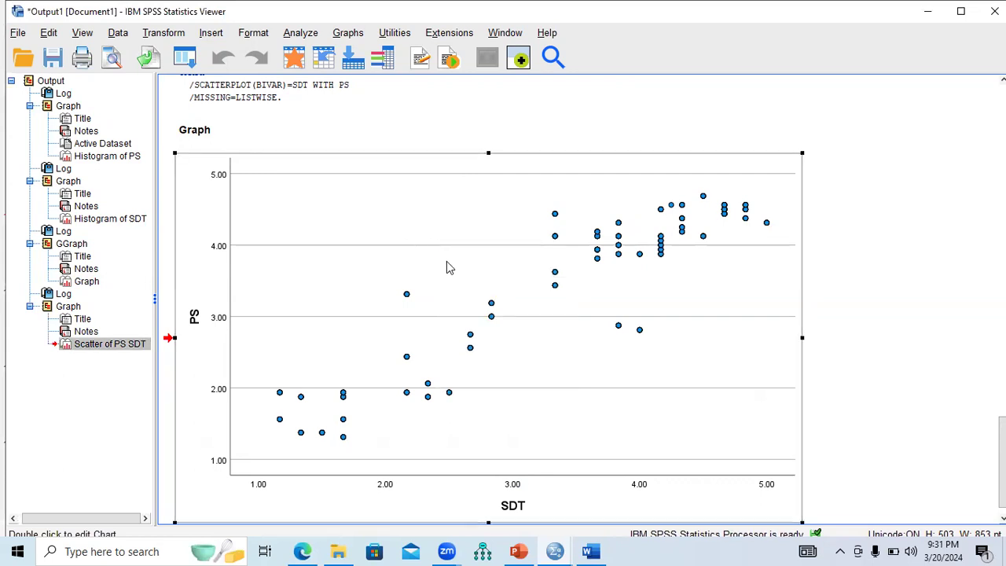
double_click(558, 298)
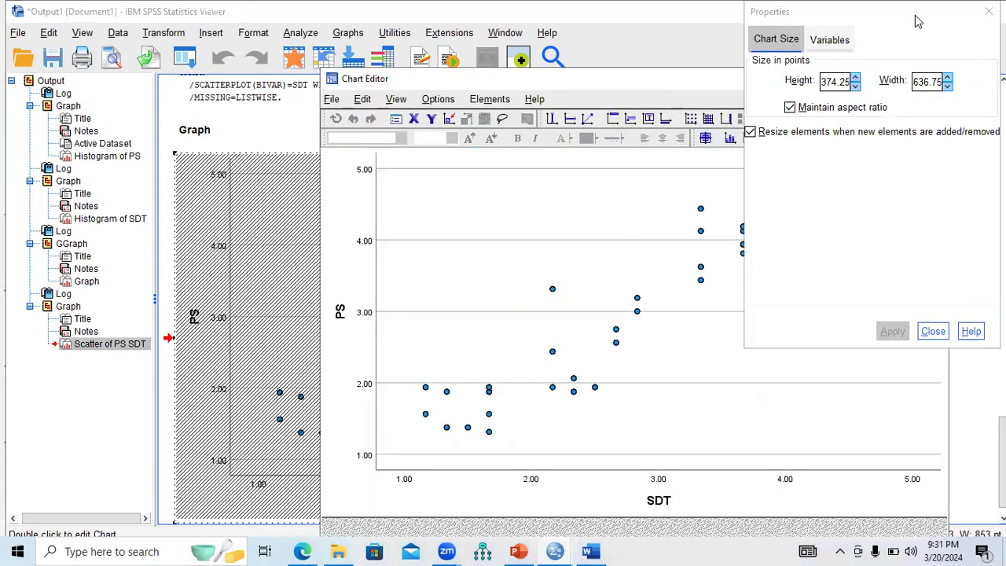
click(988, 11)
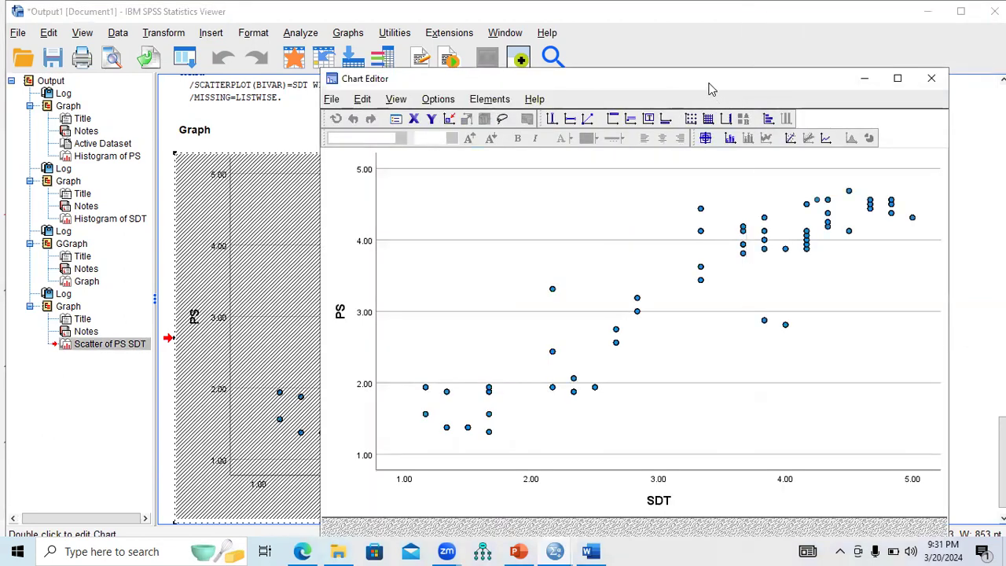
drag(710, 89, 568, 84)
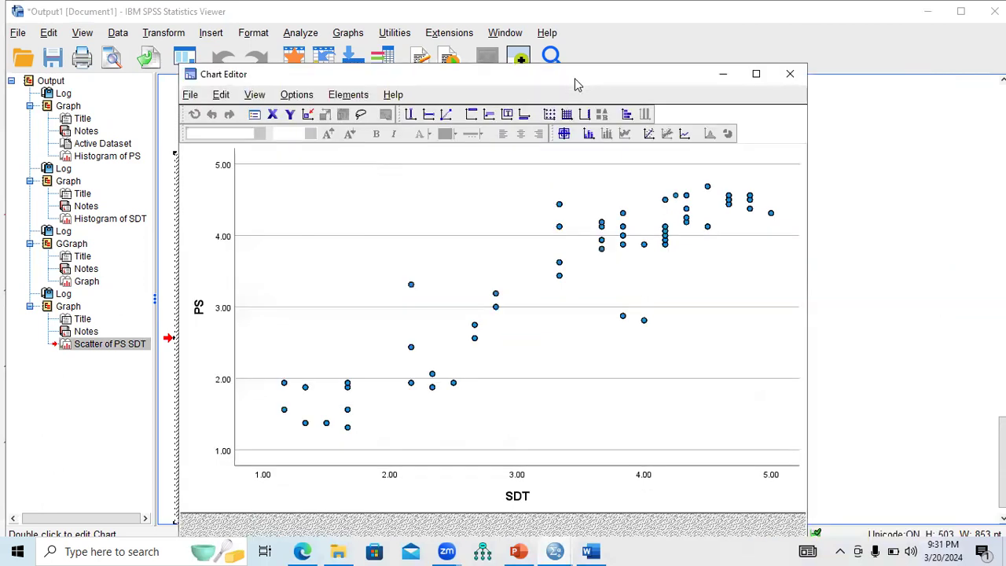
Maximize the Chart Editor and add a reference line with the equation y = 1 * x + 0 to the scatterplot
click(756, 75)
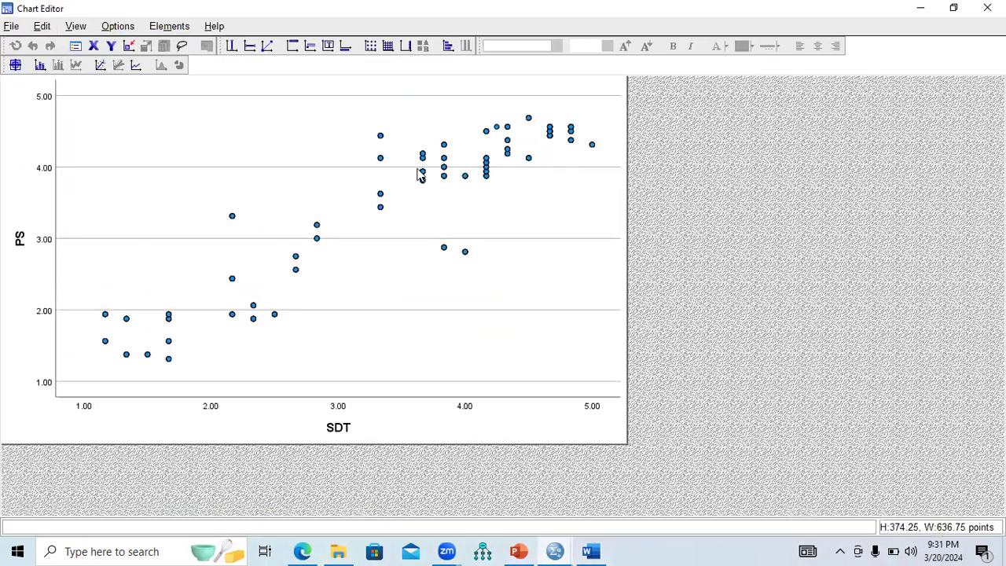
click(267, 49)
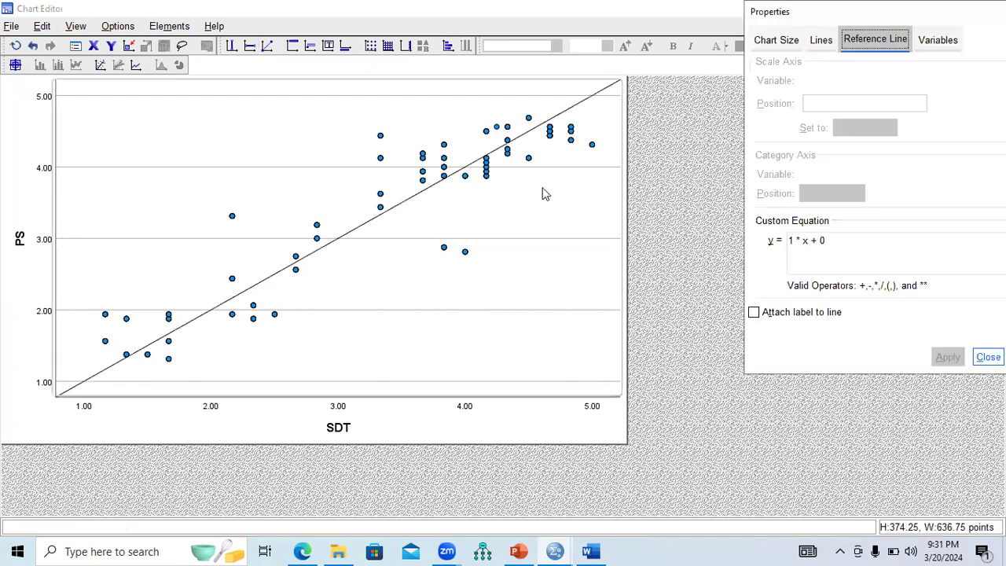
click(988, 356)
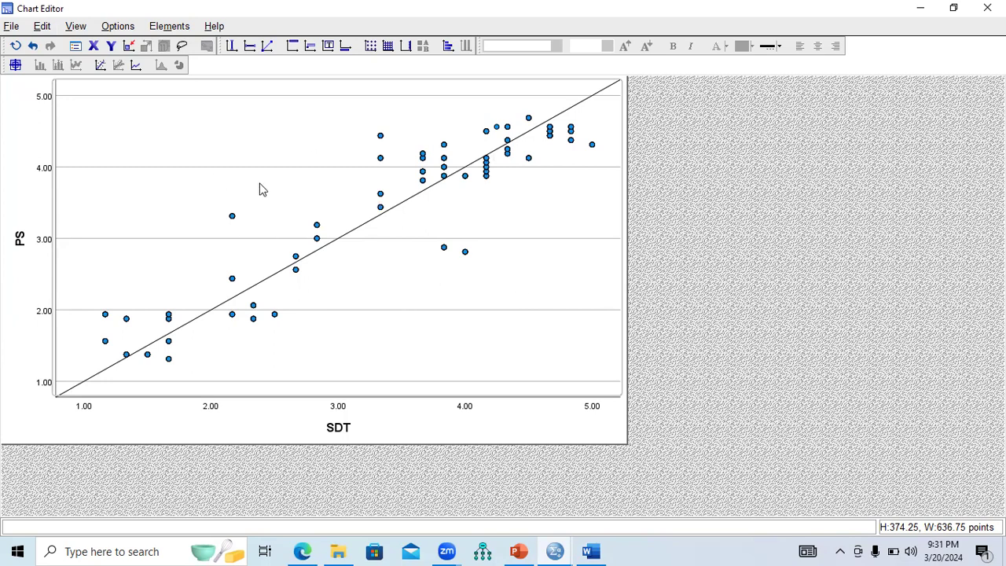
Add a labelled linear fit line with no confidence intervals to the PS by SDT scatterplot and return to the output
click(101, 66)
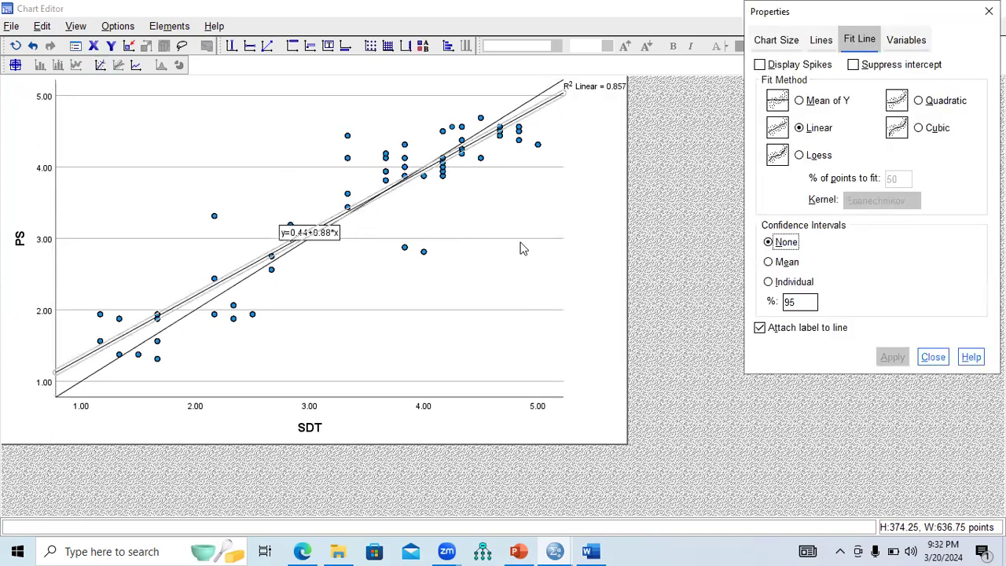
click(989, 12)
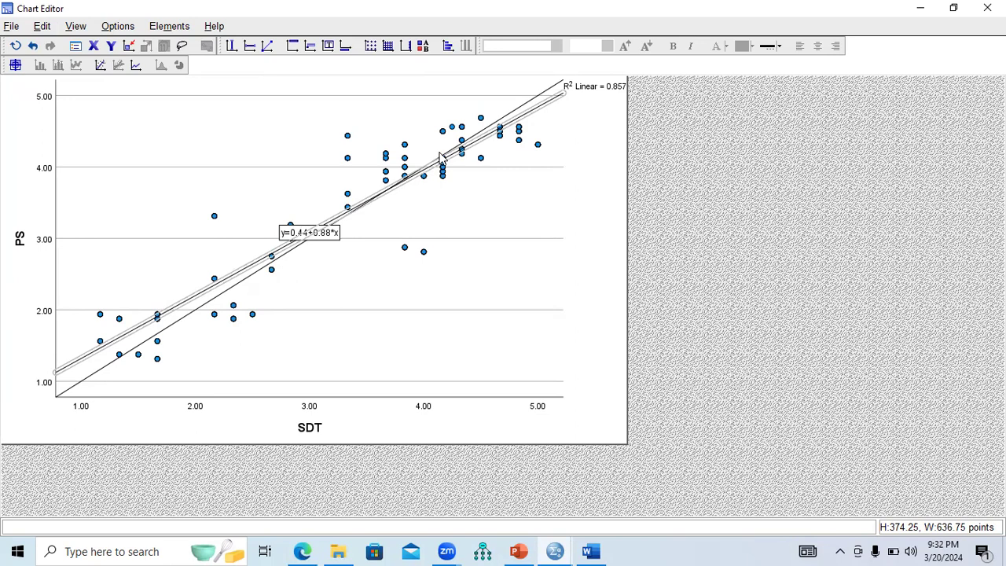
click(988, 7)
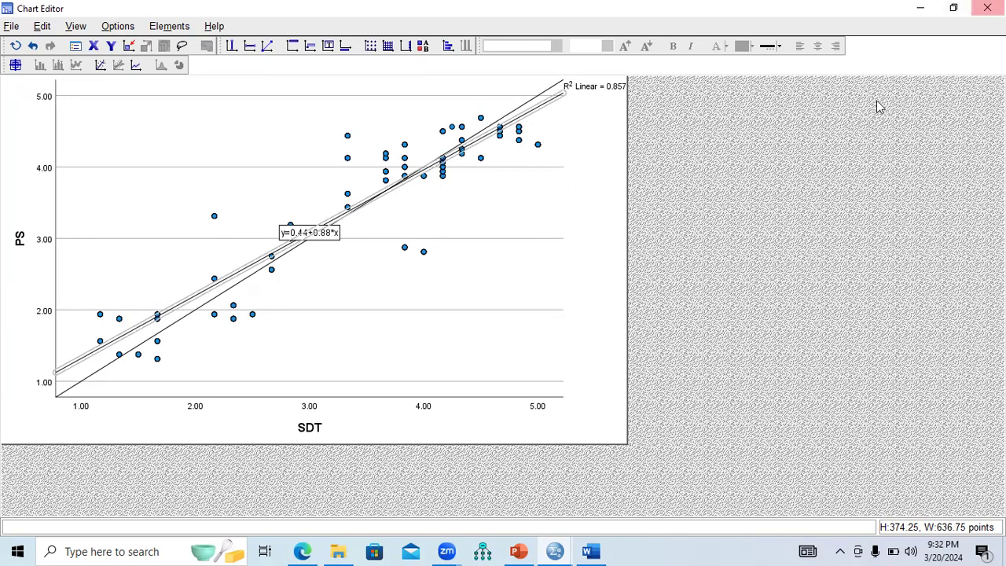
drag(1003, 404, 1003, 457)
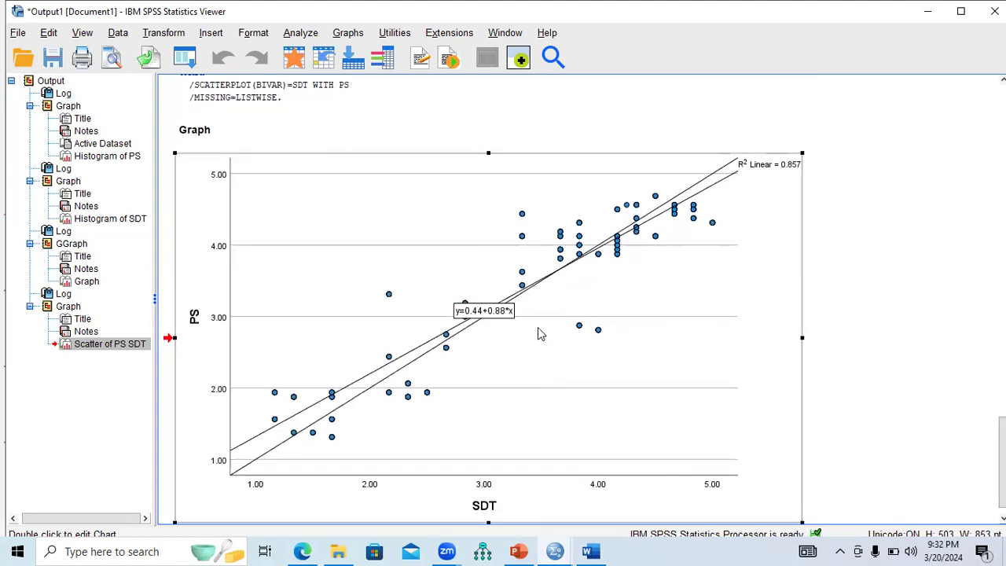
double_click(702, 175)
Switch to the Practice Dataset window and start a Scatter Plot from the Scatter/Dot gallery in the Chart Builder
mouse_move(555, 551)
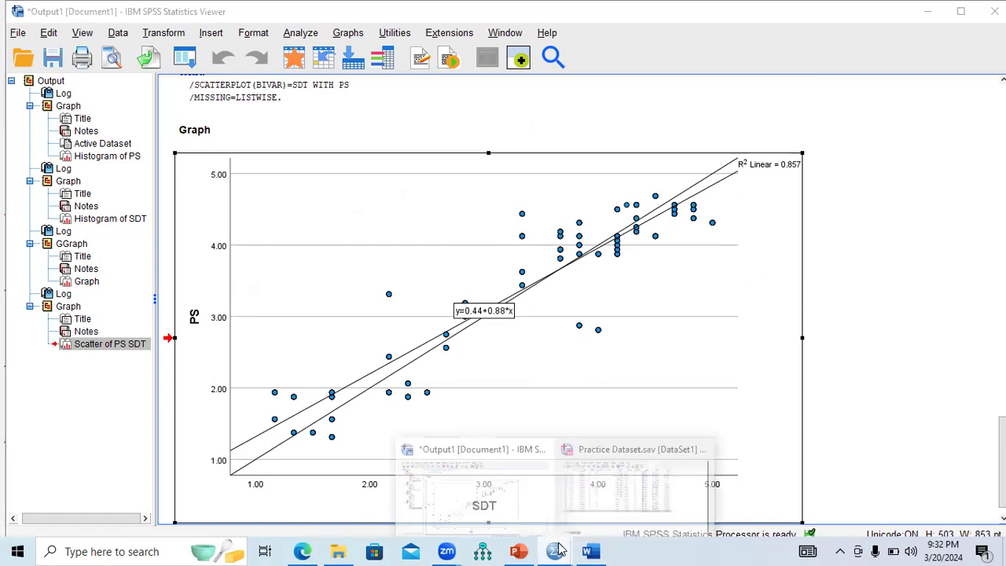
click(613, 487)
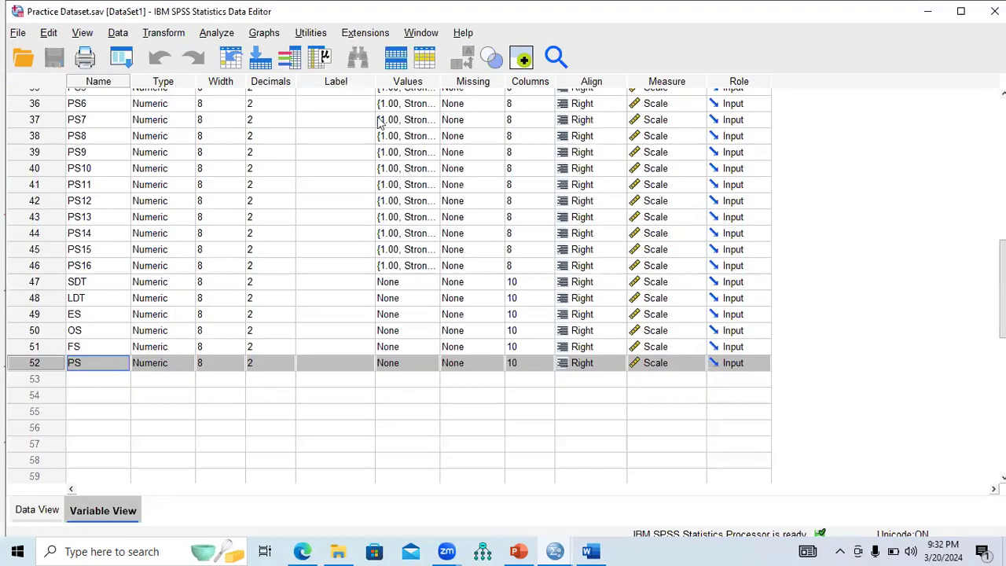
click(265, 35)
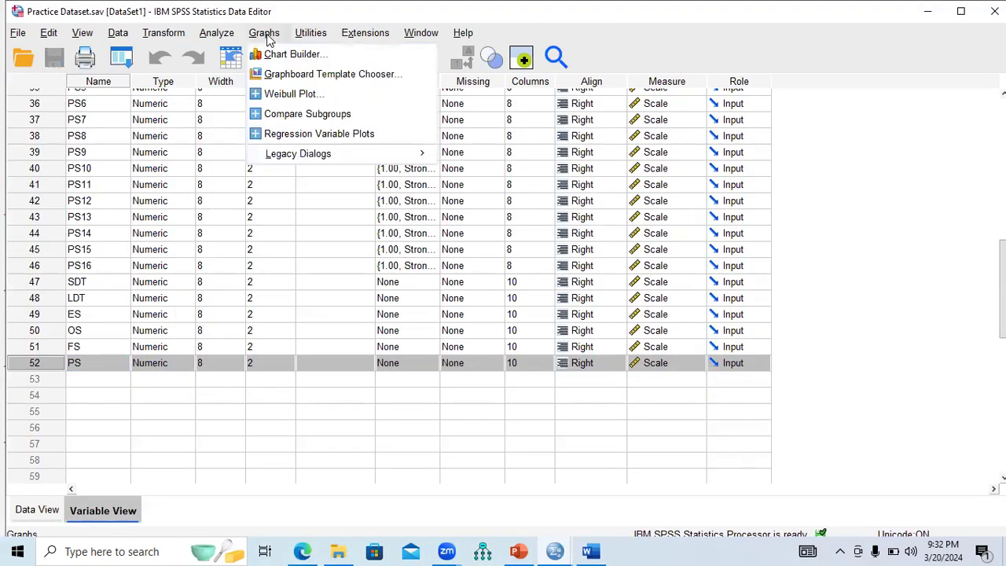
click(281, 54)
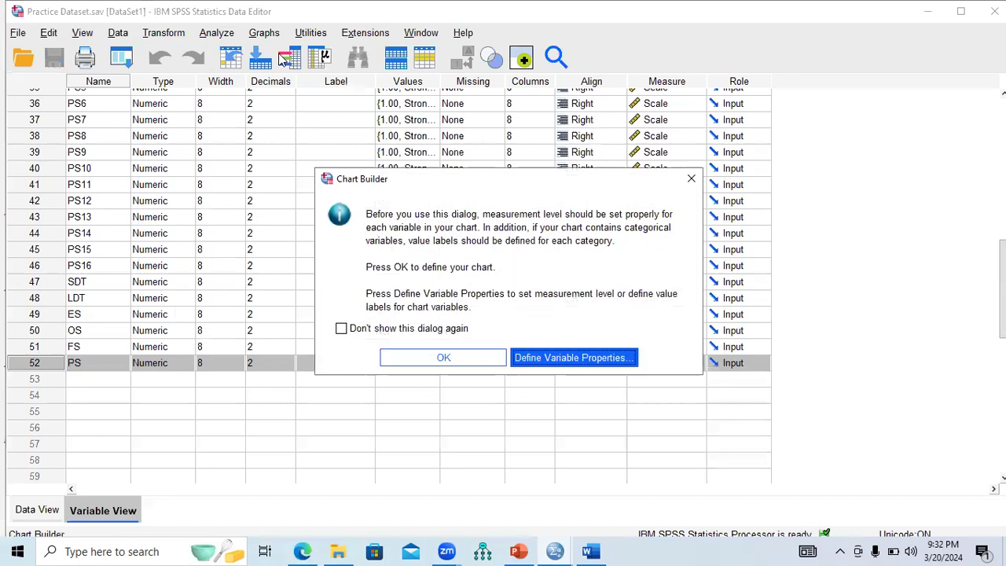
click(455, 358)
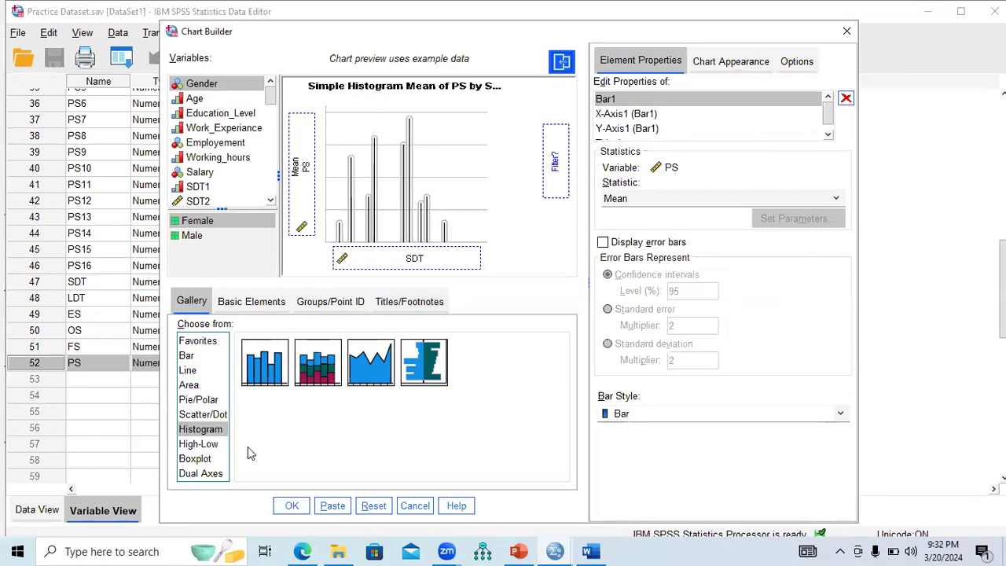
click(202, 415)
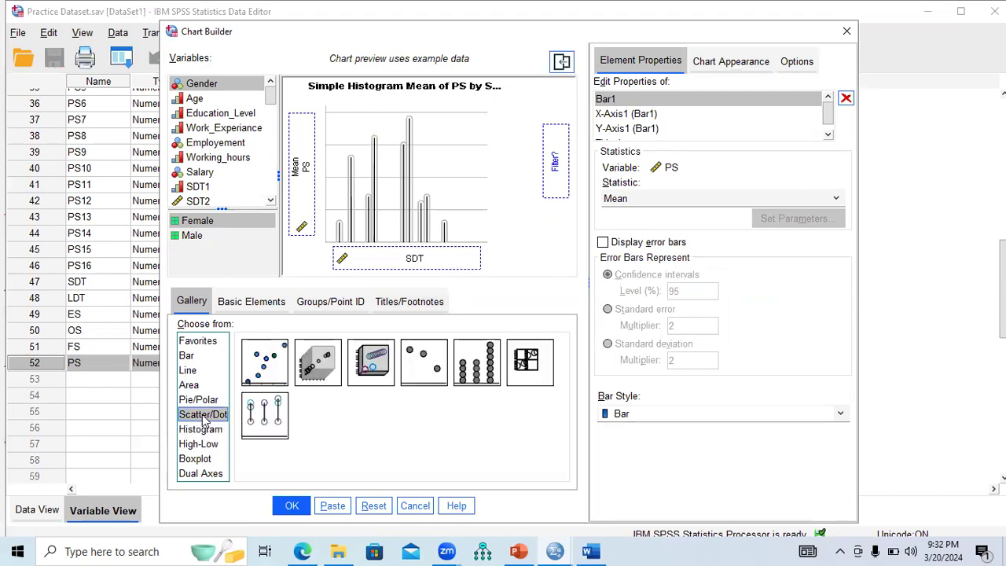
click(262, 372)
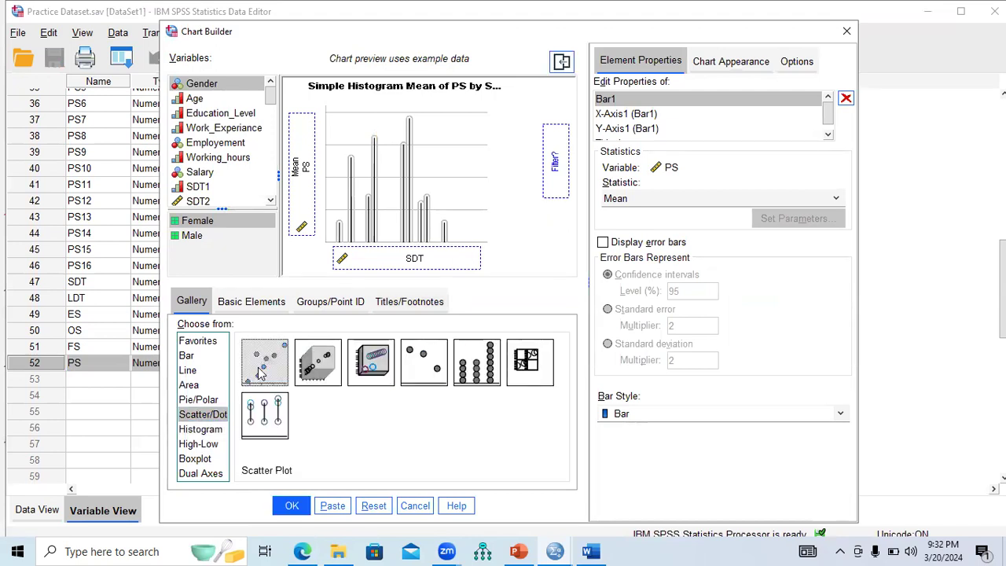
double_click(262, 372)
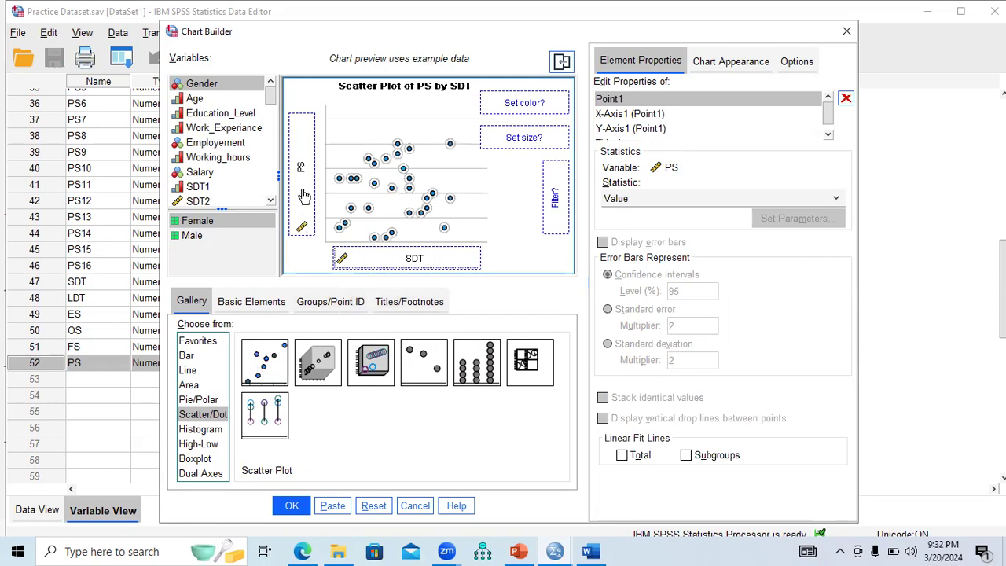
Clear both axes of the scatter plot, reassign PS to Y and SDT to X, and generate the chart
drag(305, 197, 240, 183)
drag(366, 250, 222, 180)
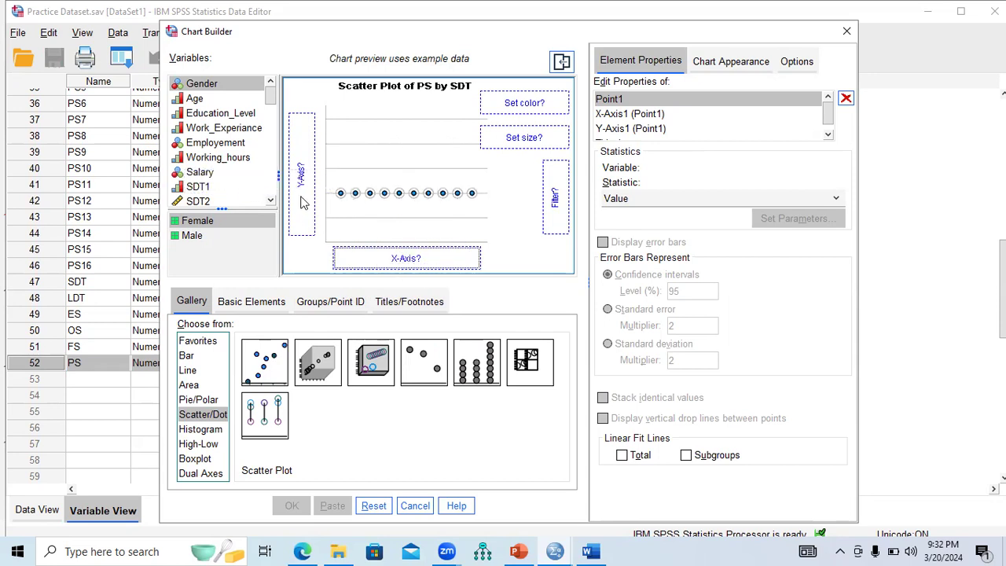
drag(270, 96, 273, 203)
drag(209, 199, 272, 193)
drag(196, 145, 382, 263)
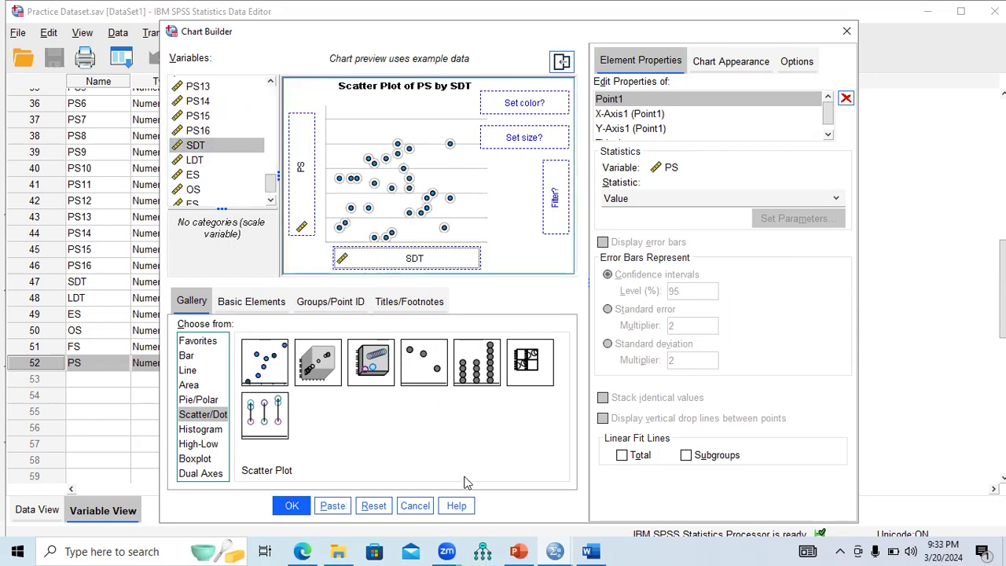
click(297, 507)
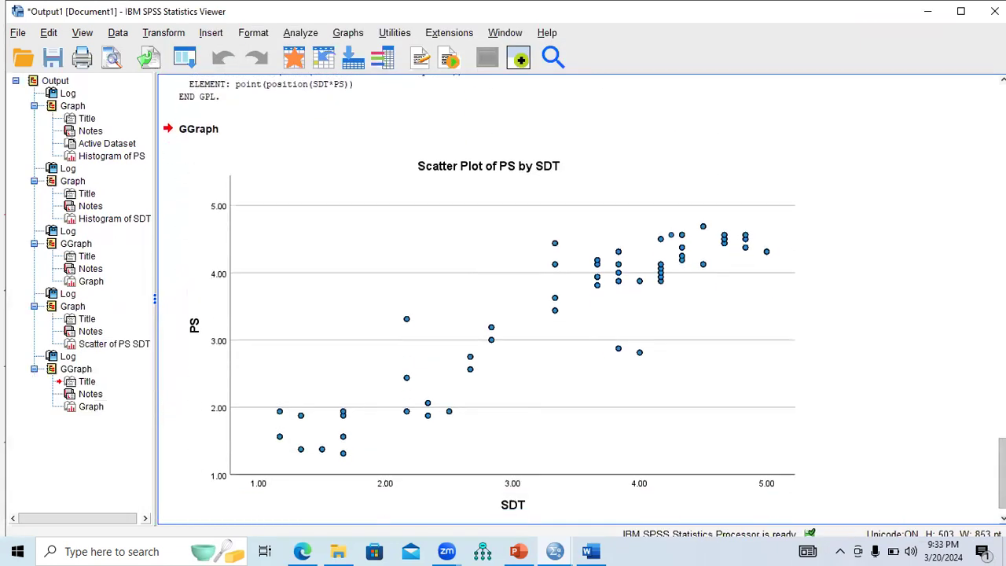
Open the new PS by SDT scatter plot for editing, add a labelled linear fit line, and return to the output
scroll(607, 245, down, 1)
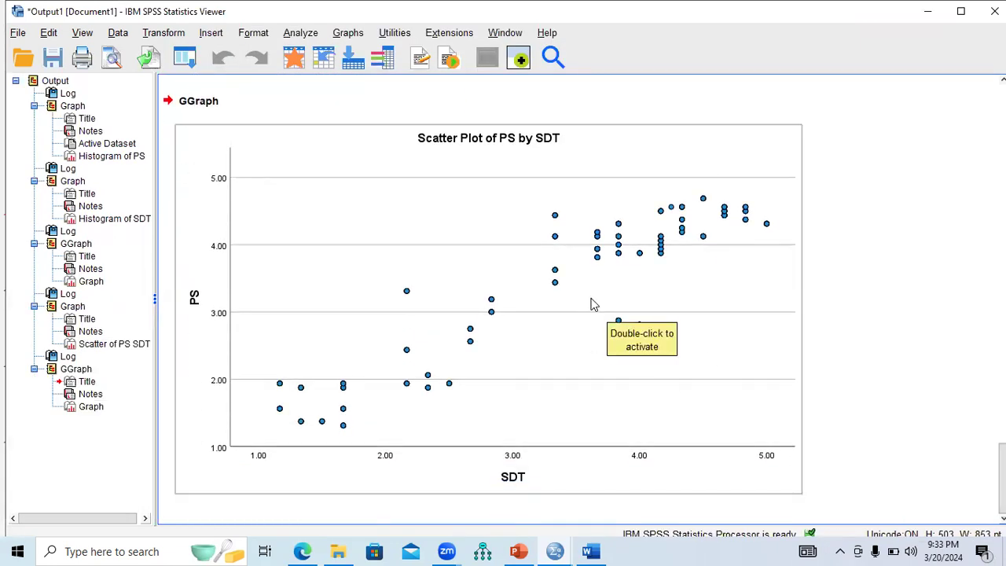
double_click(482, 235)
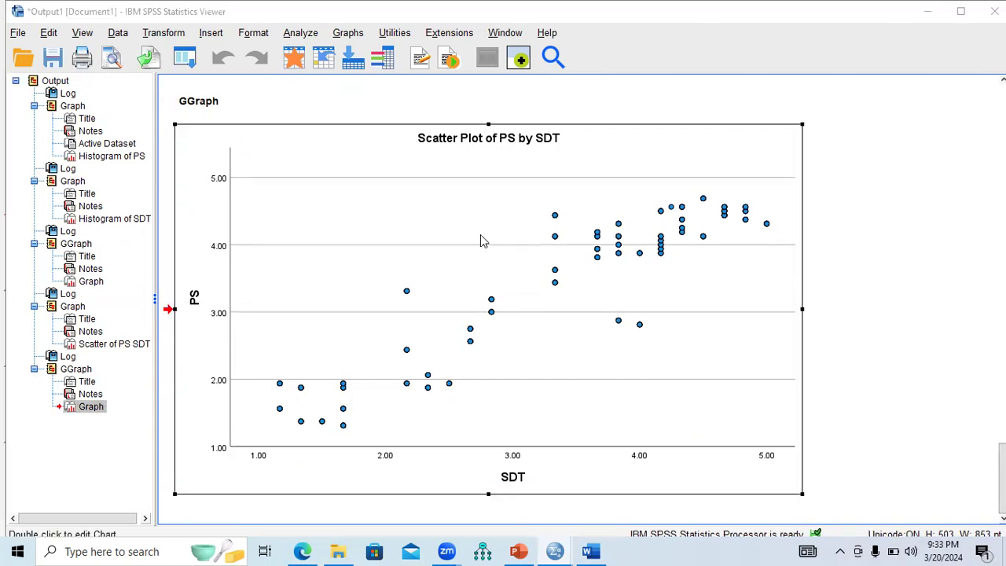
click(892, 84)
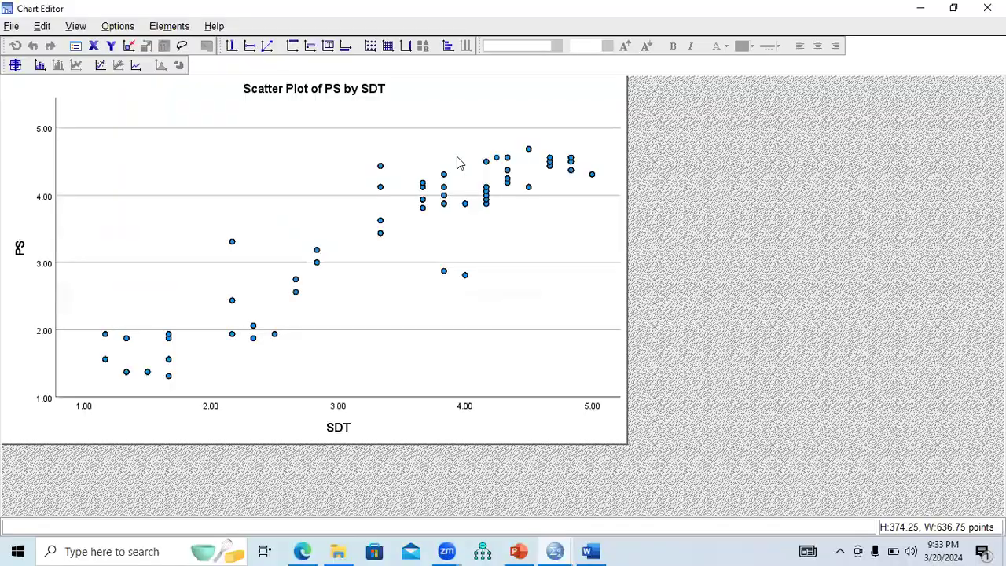
click(101, 66)
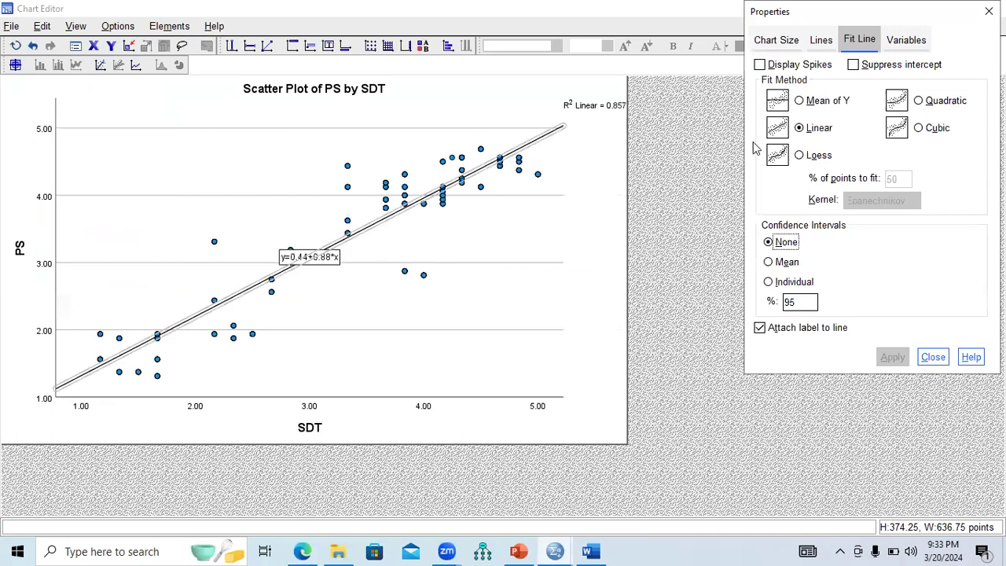
click(989, 11)
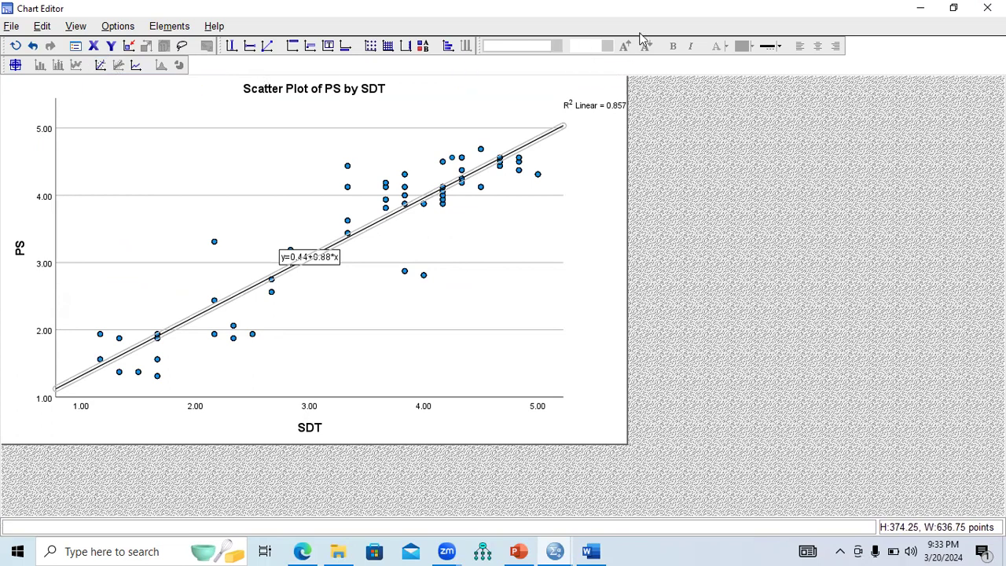
click(988, 8)
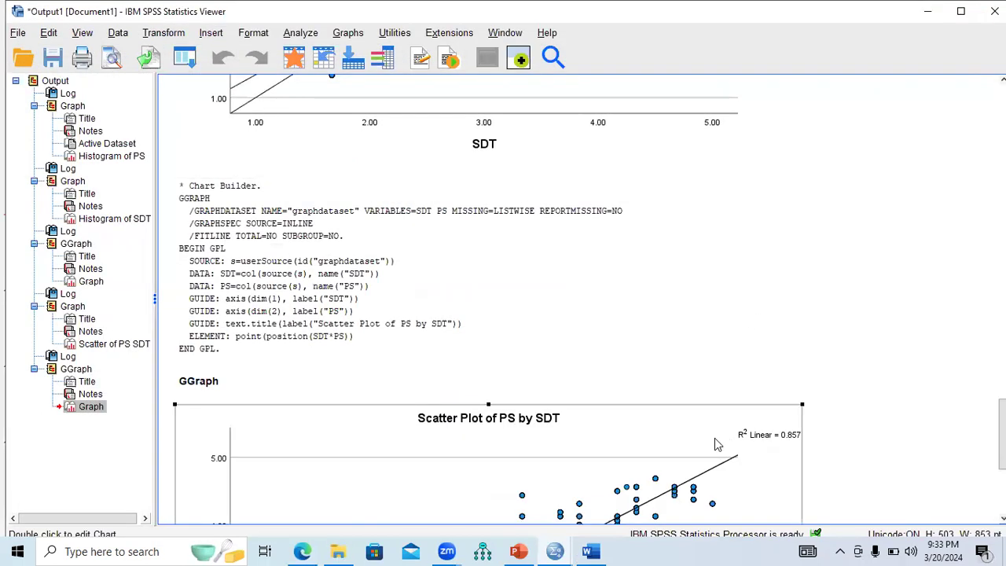
scroll(750, 318, down, 5)
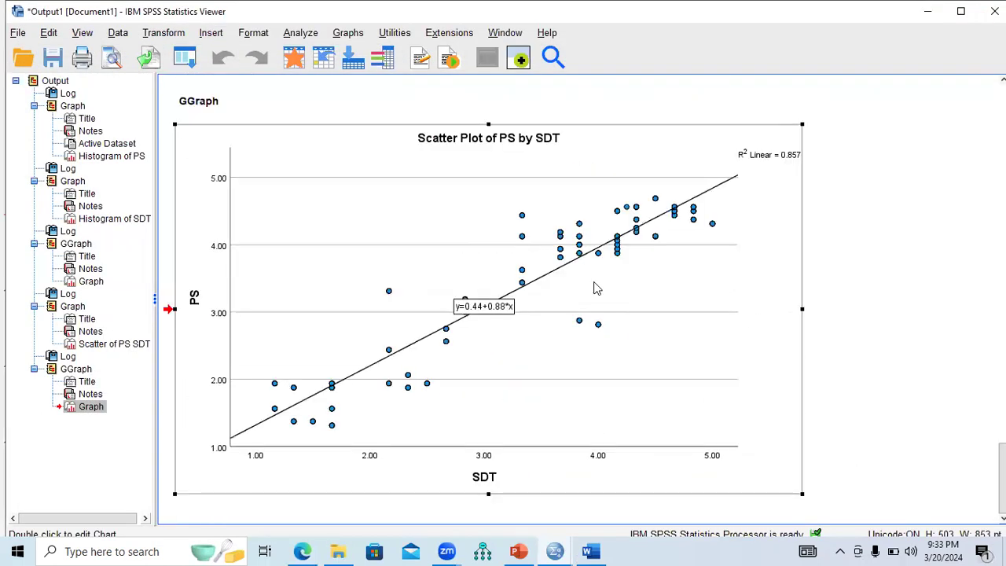
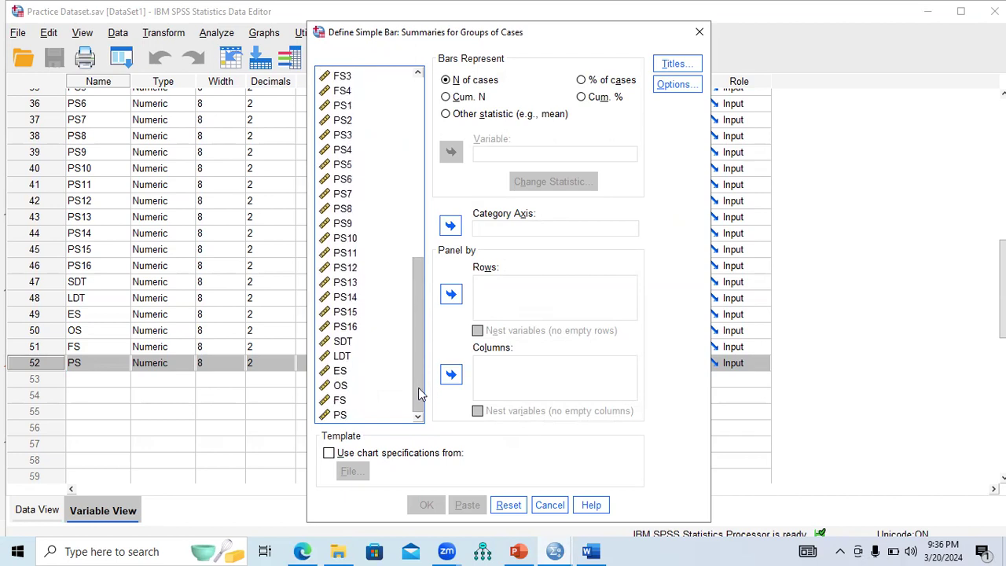
Assign PS to the category axis of the simple bar chart, generate it, and select the chart in the output
click(342, 417)
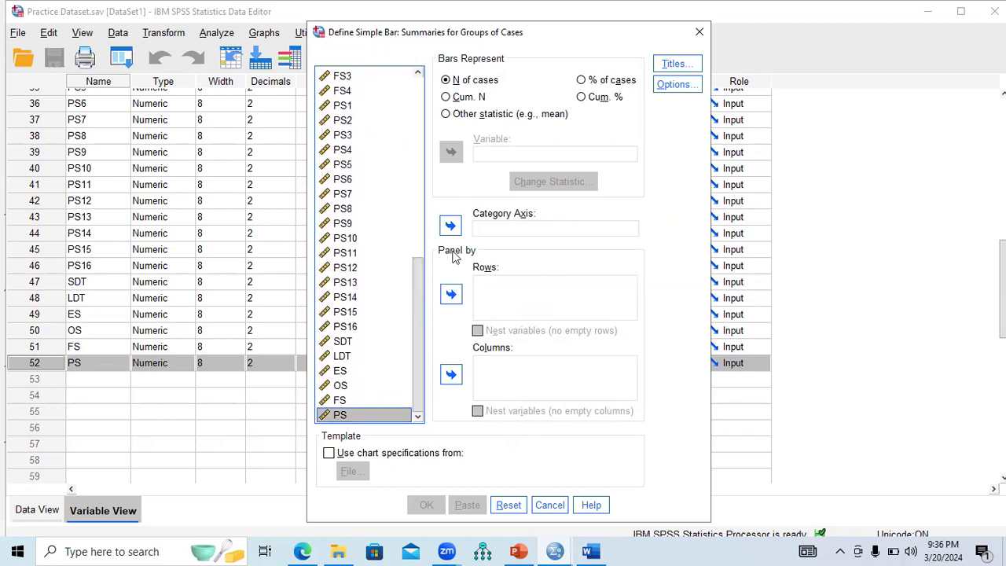
click(451, 225)
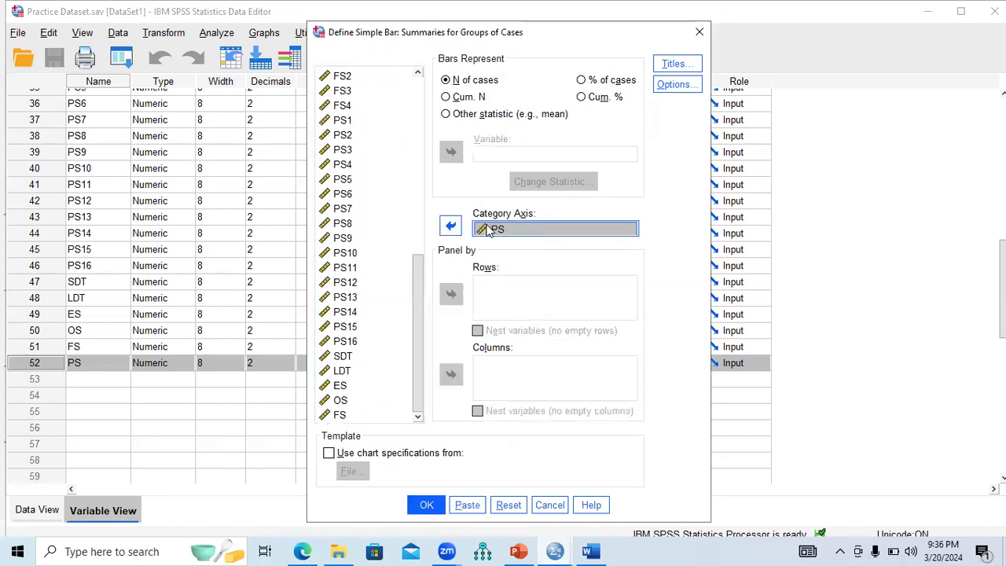
click(426, 507)
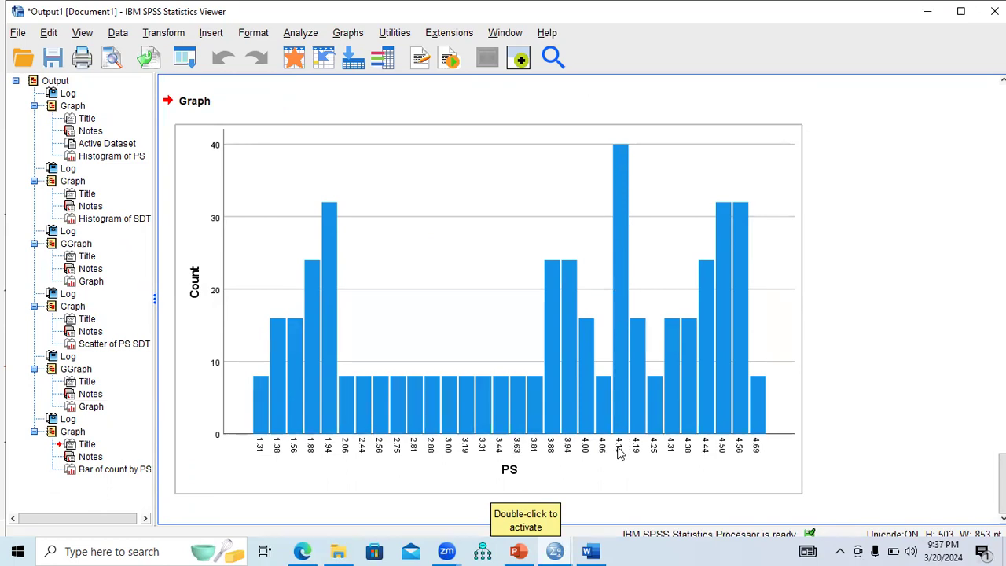
click(618, 401)
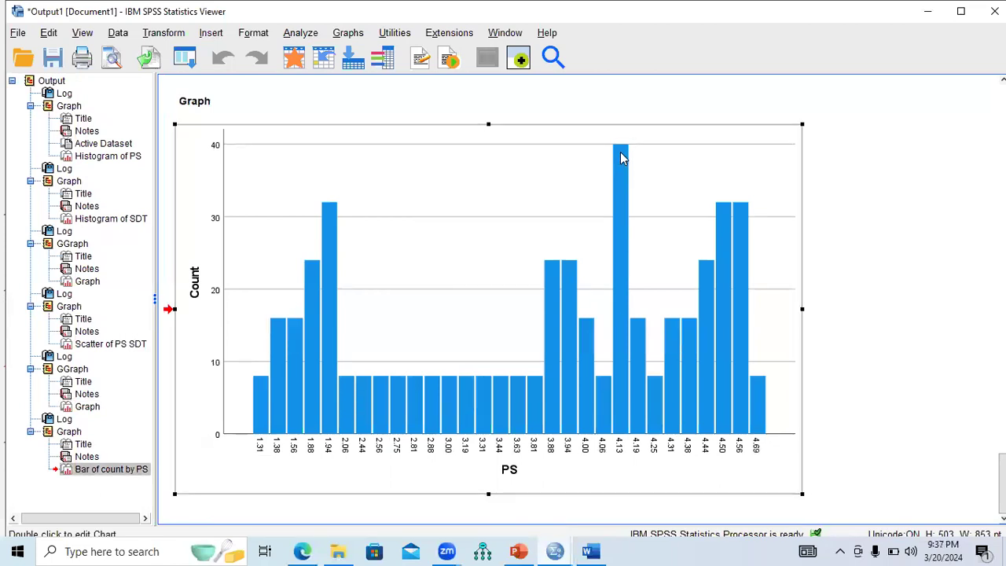
Start another simple bar chart with summaries for groups of cases and clear PS from its category axis
click(300, 33)
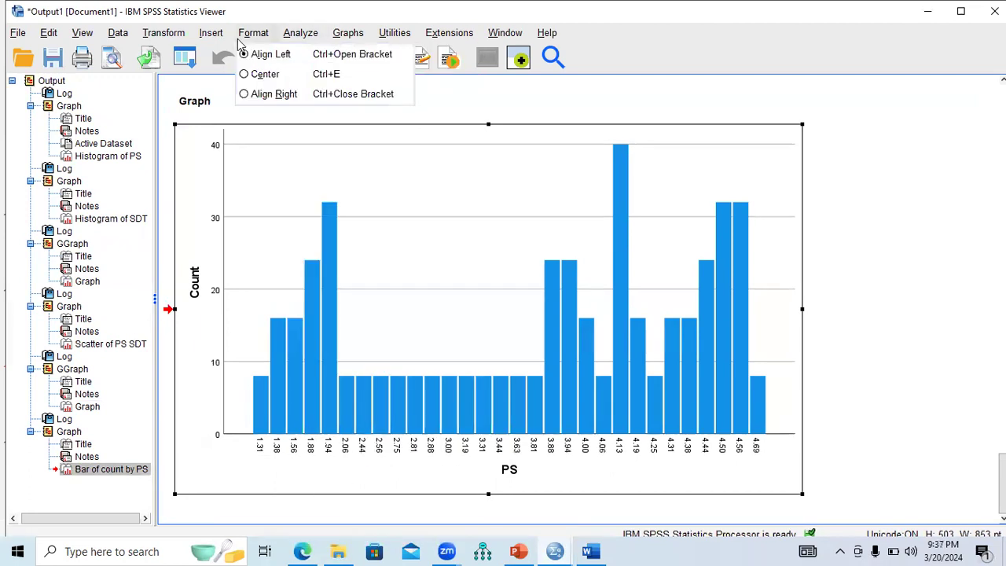
click(352, 38)
click(350, 35)
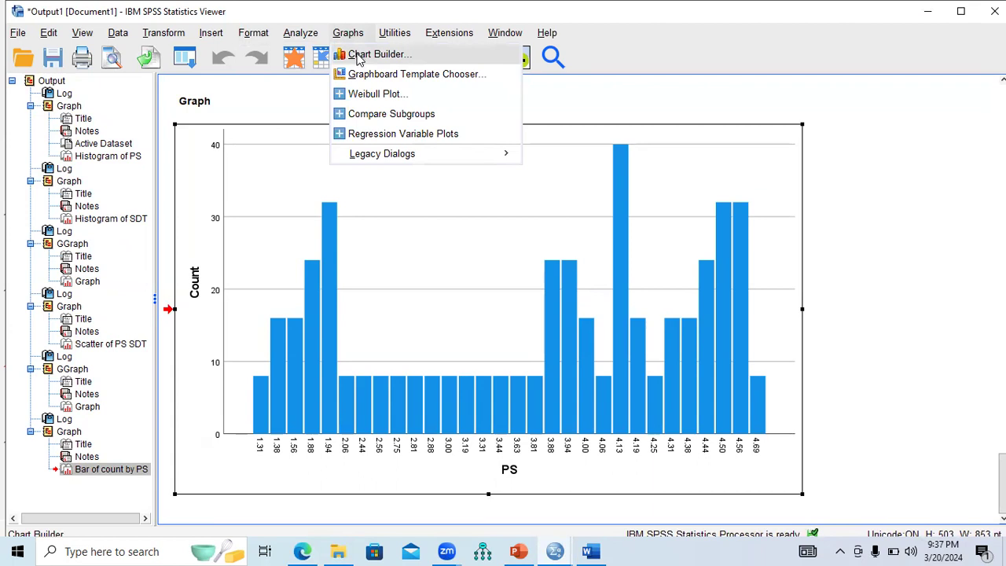
mouse_move(379, 155)
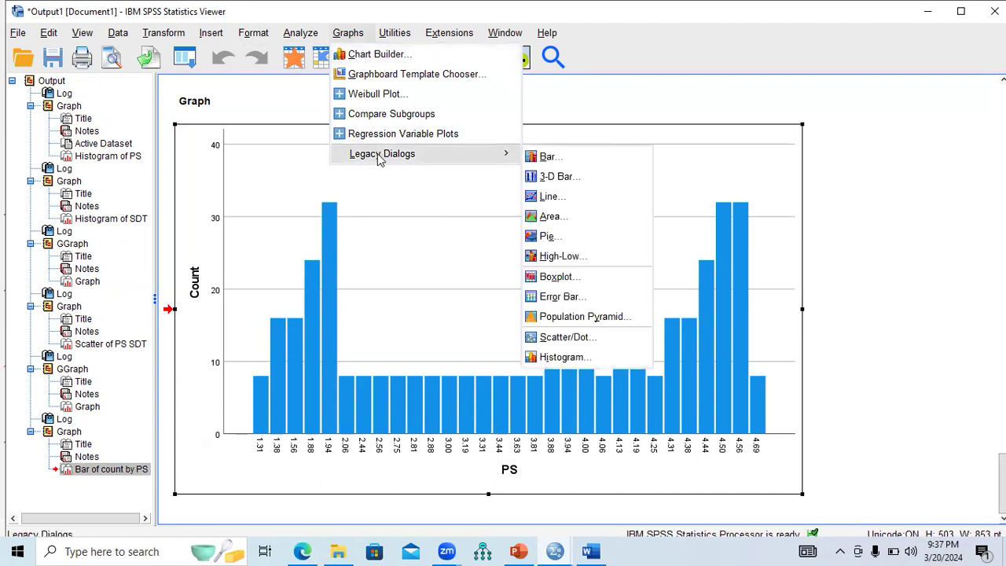
click(552, 158)
double_click(443, 195)
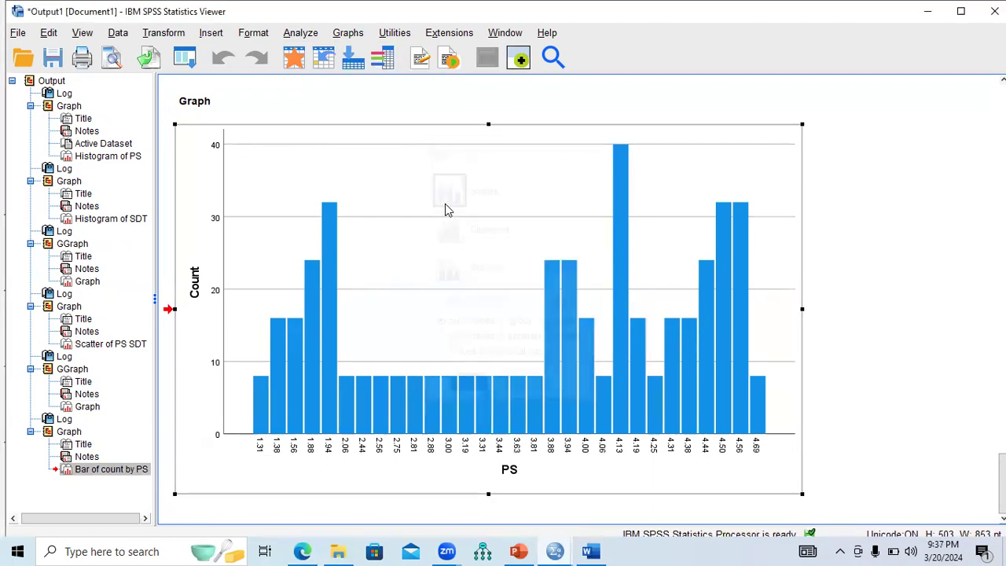
click(497, 229)
click(450, 226)
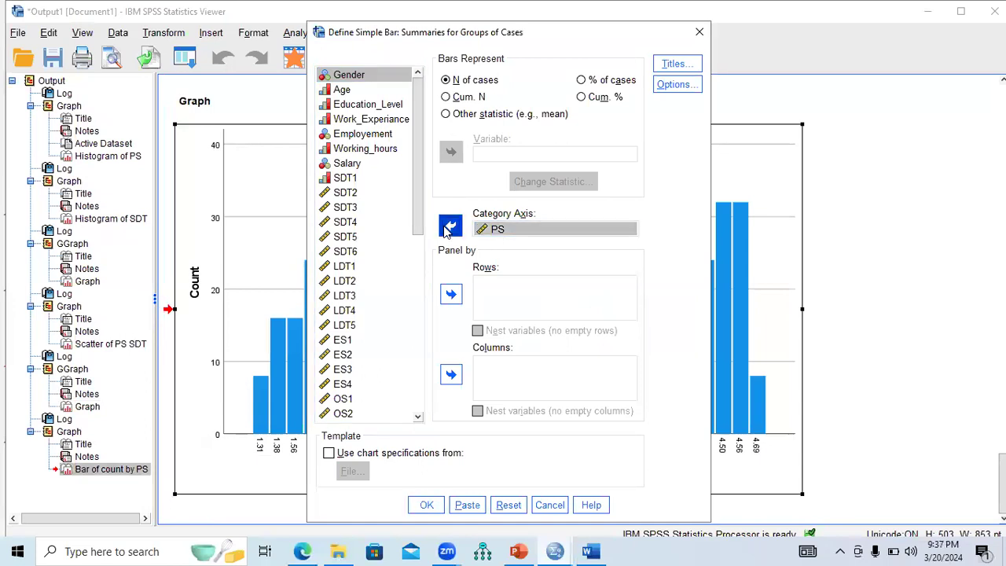
Assign PS1 to the category axis of the simple bar chart and generate it
mouse_move(417, 306)
mouse_down()
mouse_move(417, 220)
mouse_move(433, 152)
mouse_up()
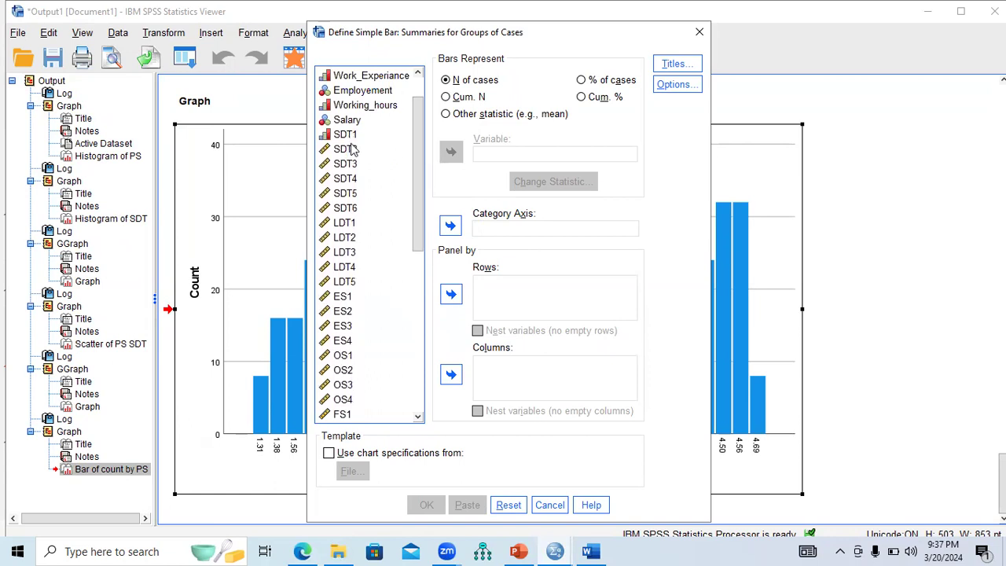
drag(414, 233, 411, 299)
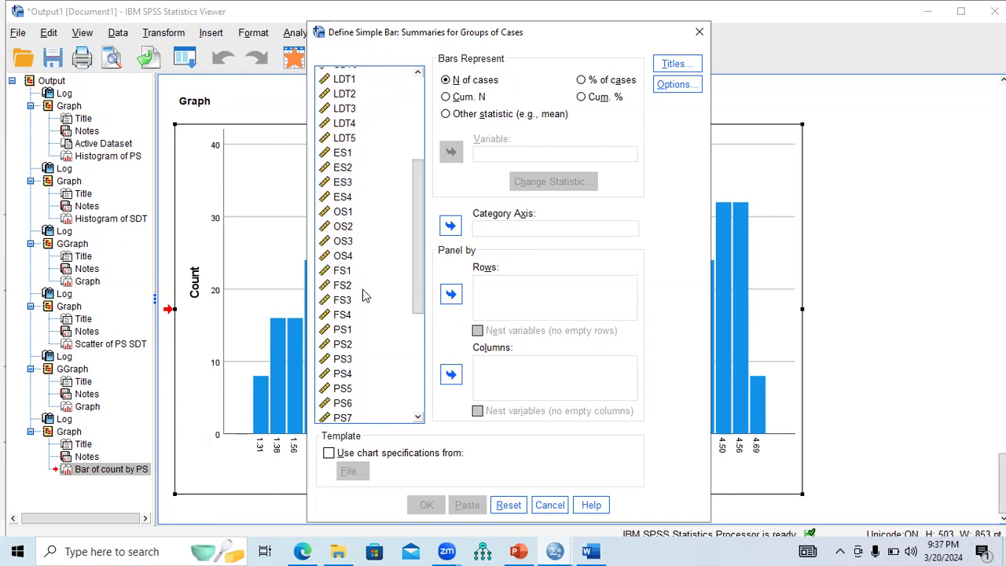
click(339, 330)
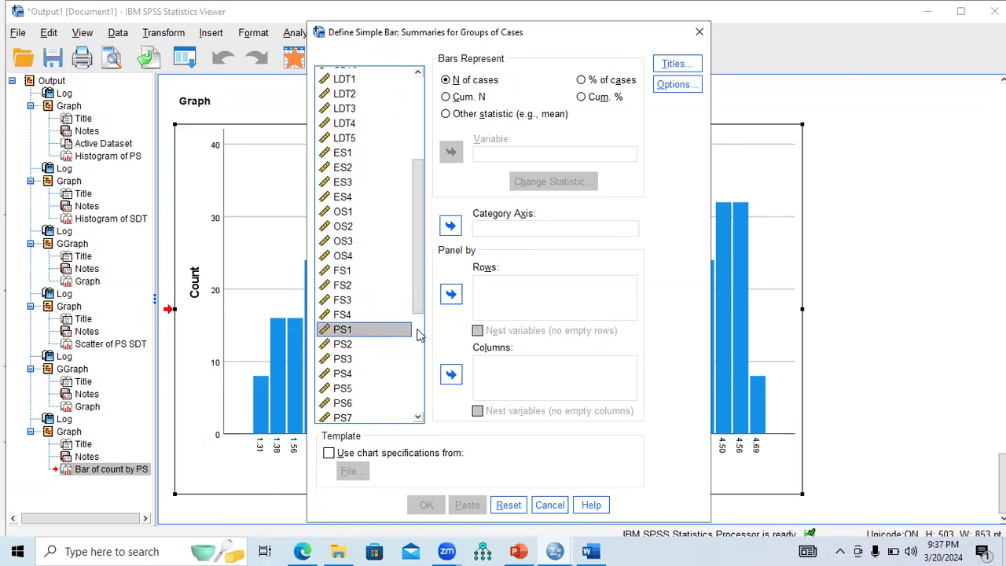
click(449, 226)
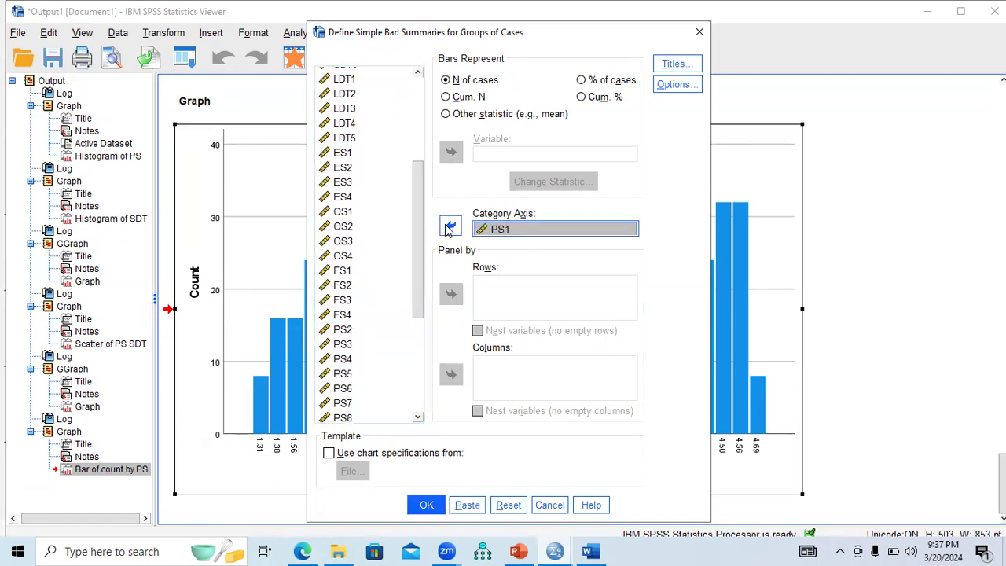
click(426, 507)
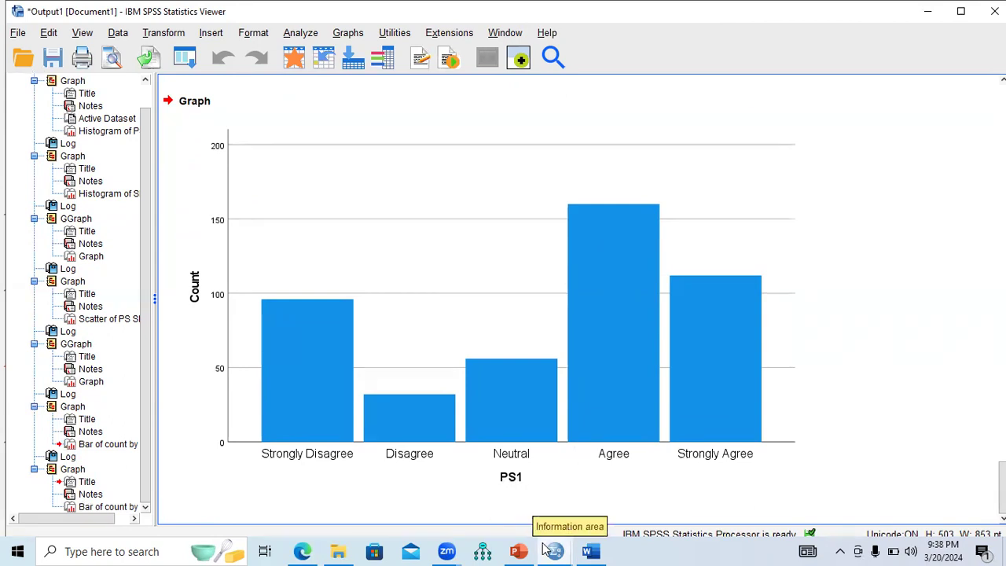
Switch to the Practice Dataset window and start a legacy simple bar chart for groups of cases
mouse_move(554, 550)
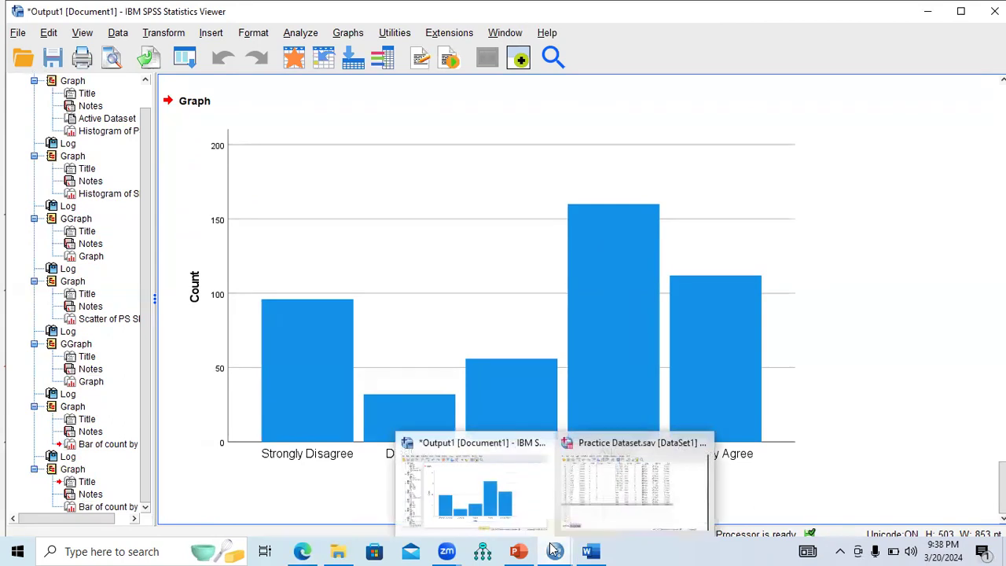
click(585, 503)
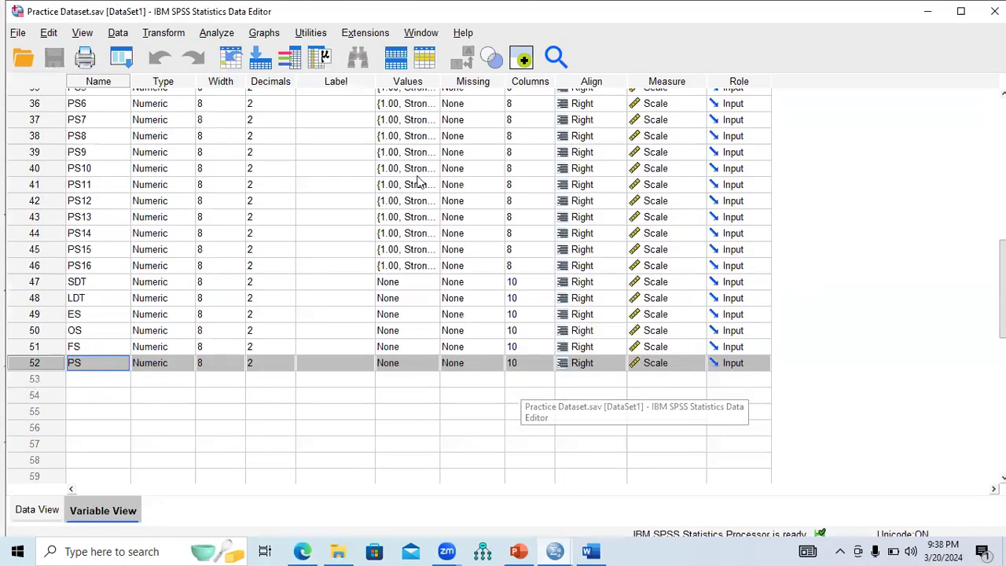
click(262, 33)
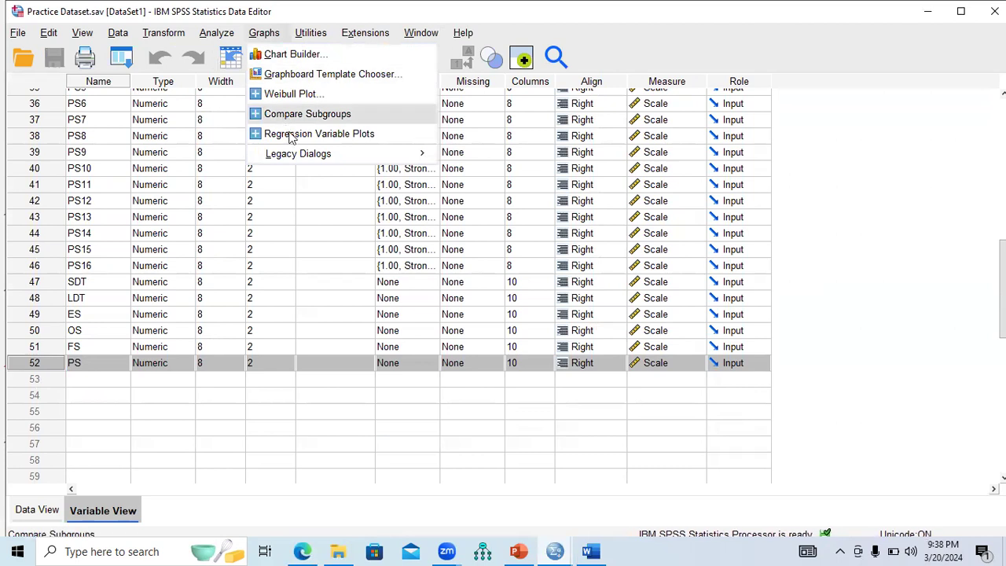
mouse_move(385, 156)
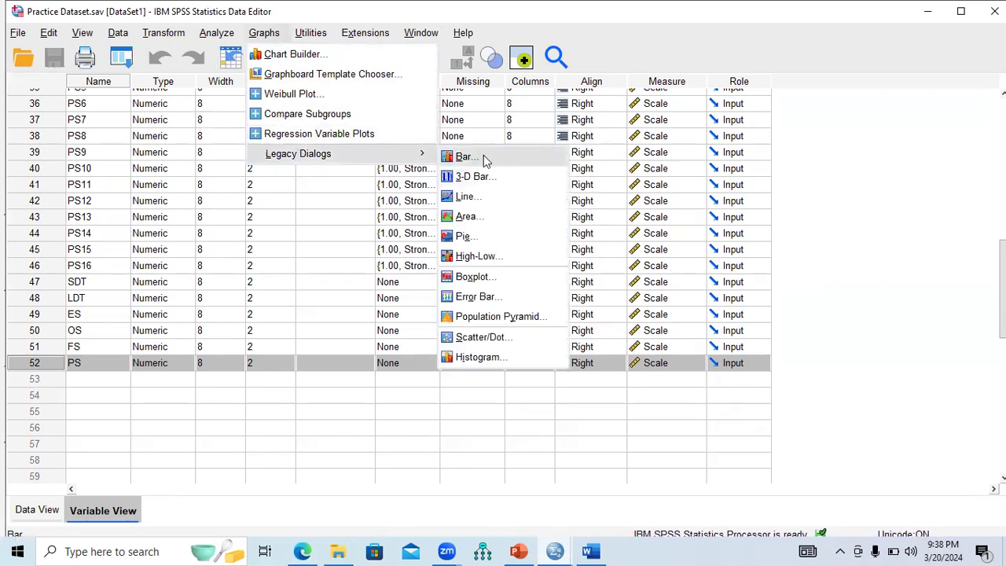
click(481, 156)
double_click(454, 194)
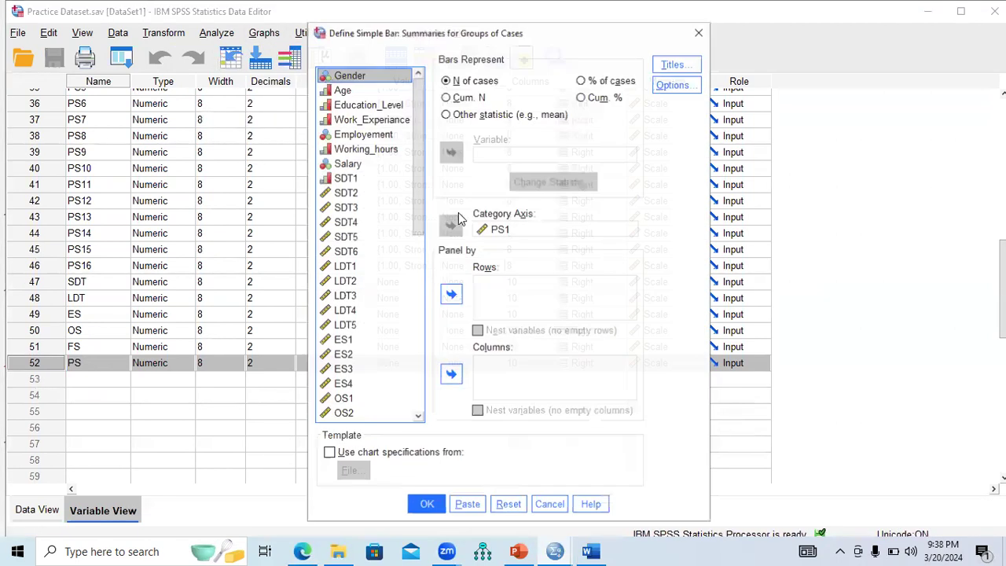
Replace PS1 with SDT1 on the category axis of the simple bar chart and generate it
scroll(413, 168, down, 1)
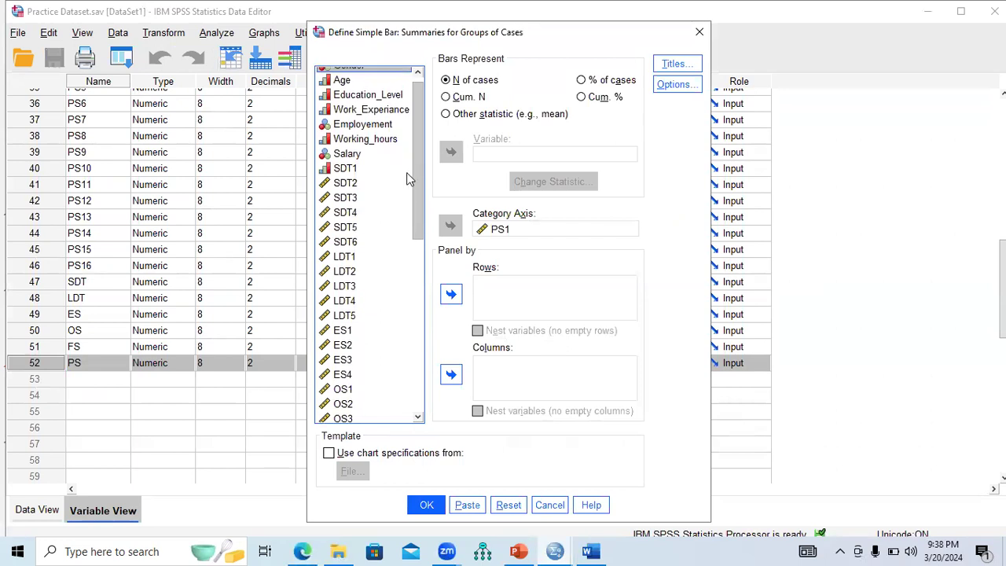
click(342, 171)
click(479, 228)
click(450, 225)
drag(415, 186, 414, 149)
click(350, 163)
click(451, 226)
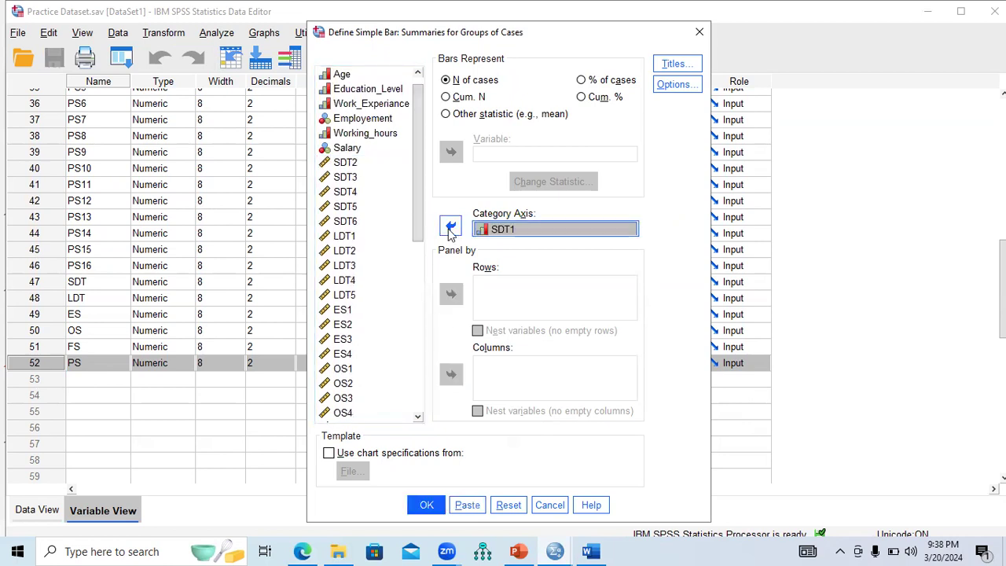
click(429, 504)
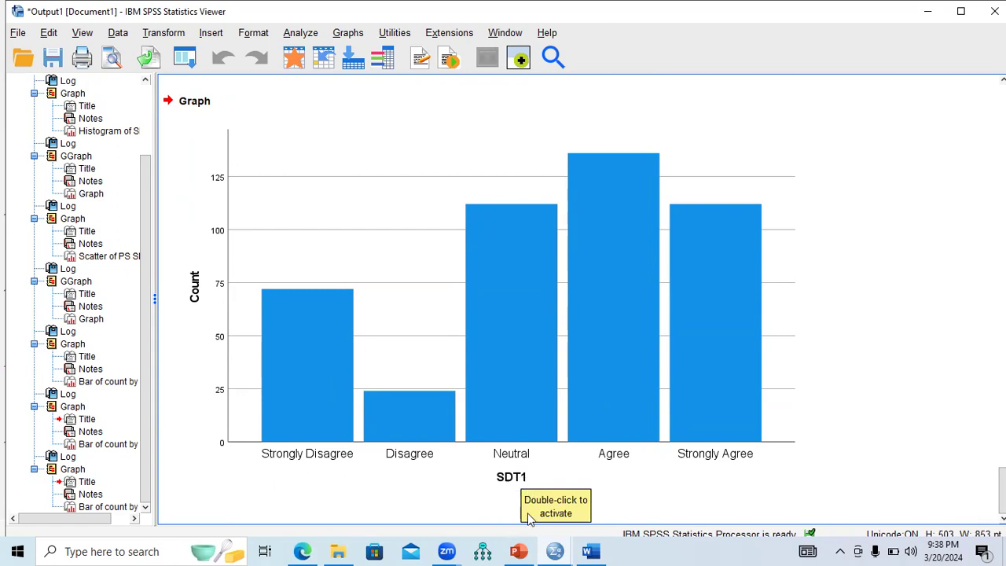
Return to the Practice Dataset window and select the Gender variable in the variable list
mouse_move(555, 551)
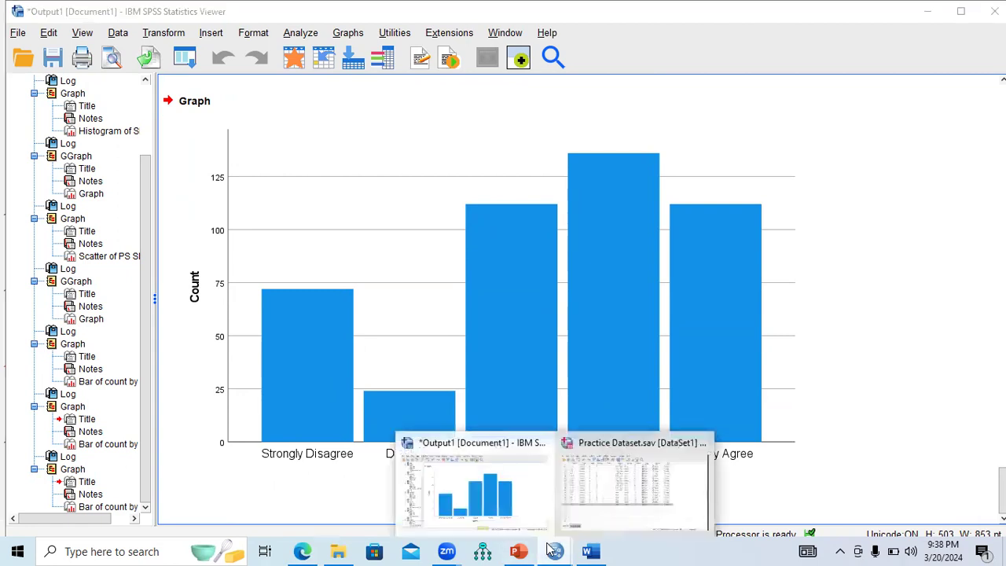
click(586, 496)
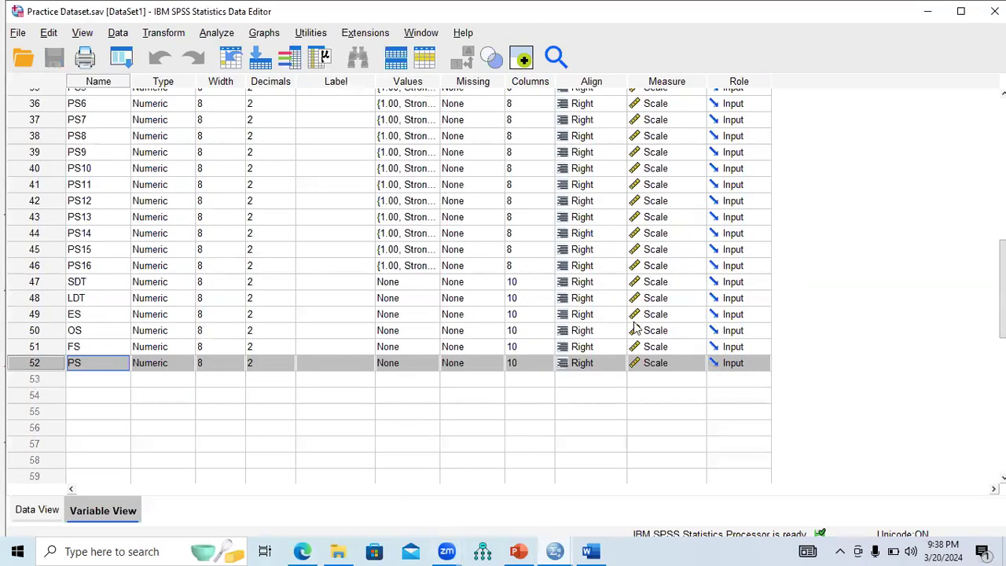
scroll(583, 135, up, 11)
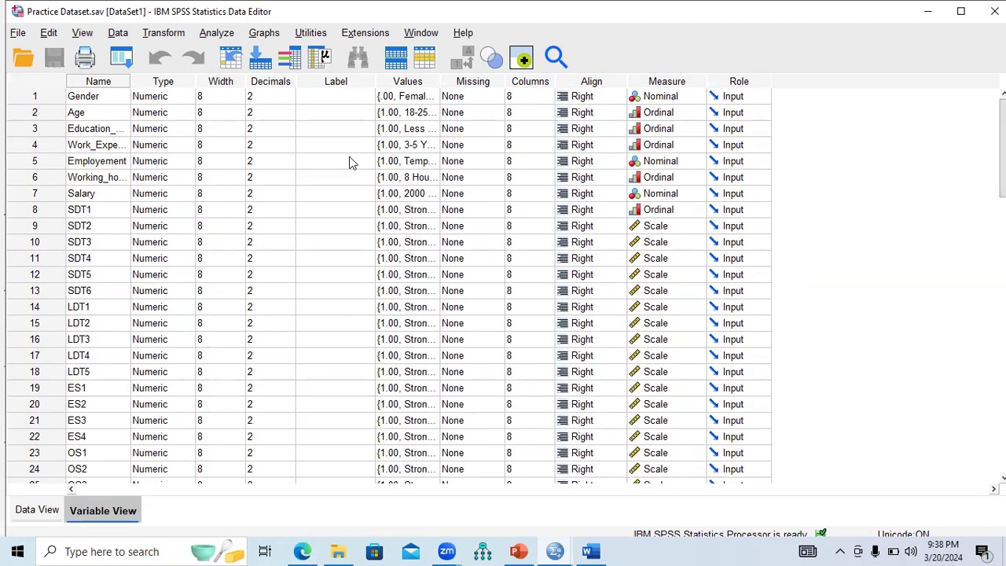
click(100, 100)
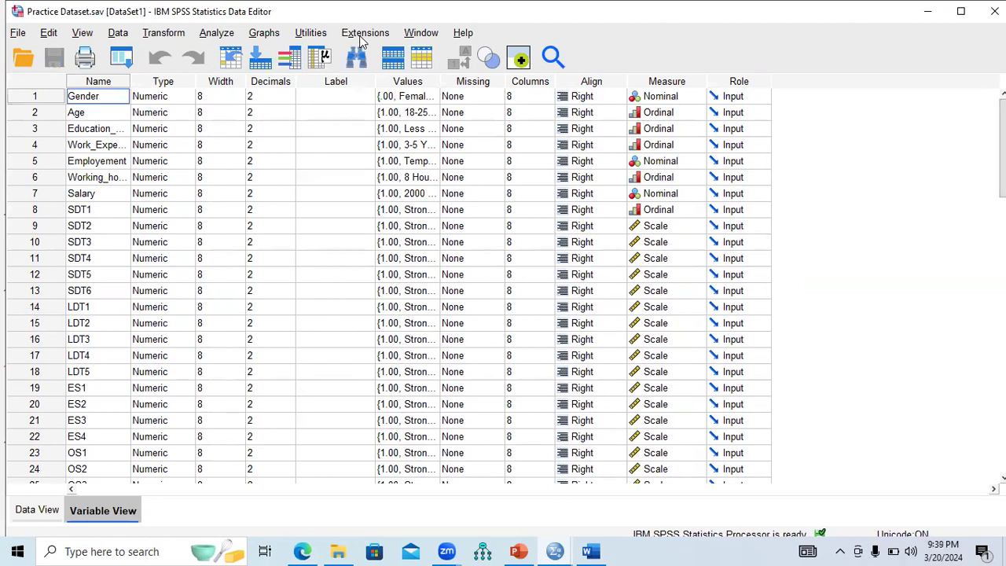
Start a legacy simple bar chart from the dataset window and remove SDT1 from its category axis
click(264, 32)
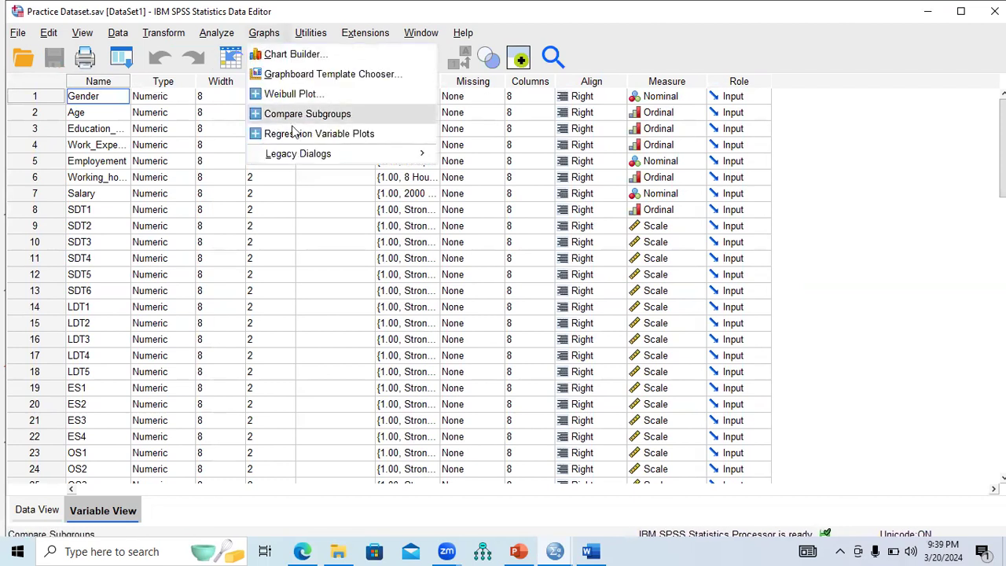
mouse_move(305, 155)
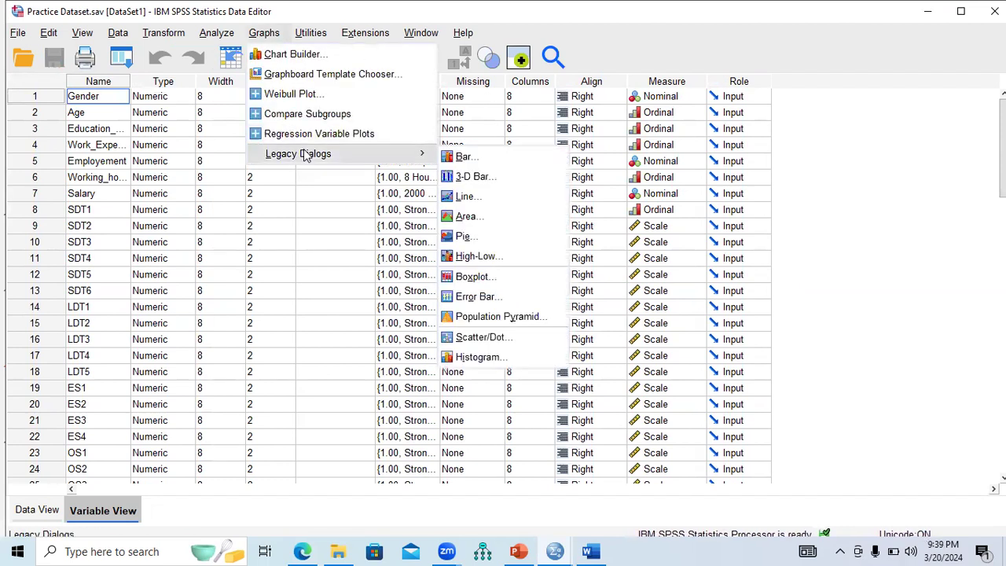
click(474, 161)
click(467, 387)
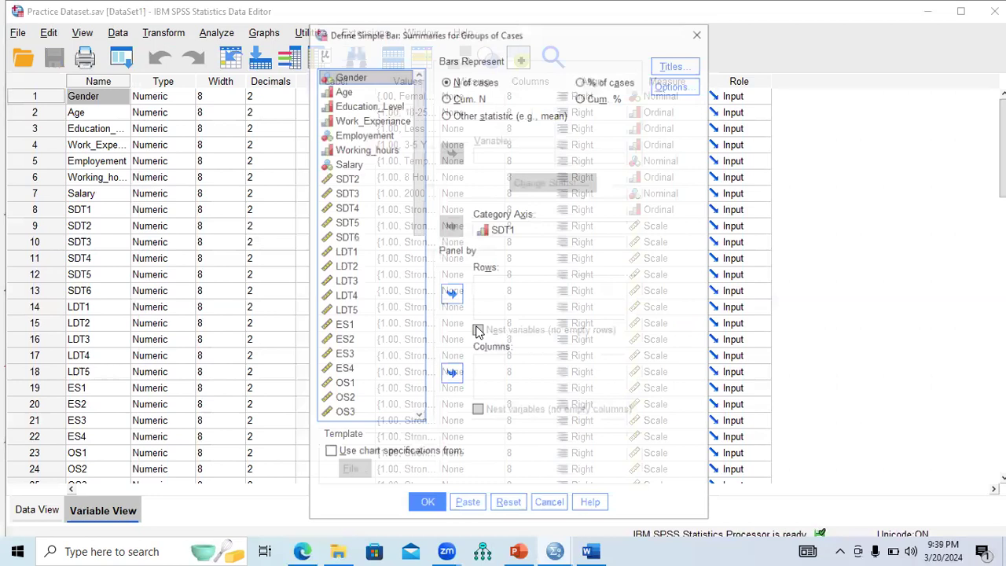
click(503, 230)
click(451, 226)
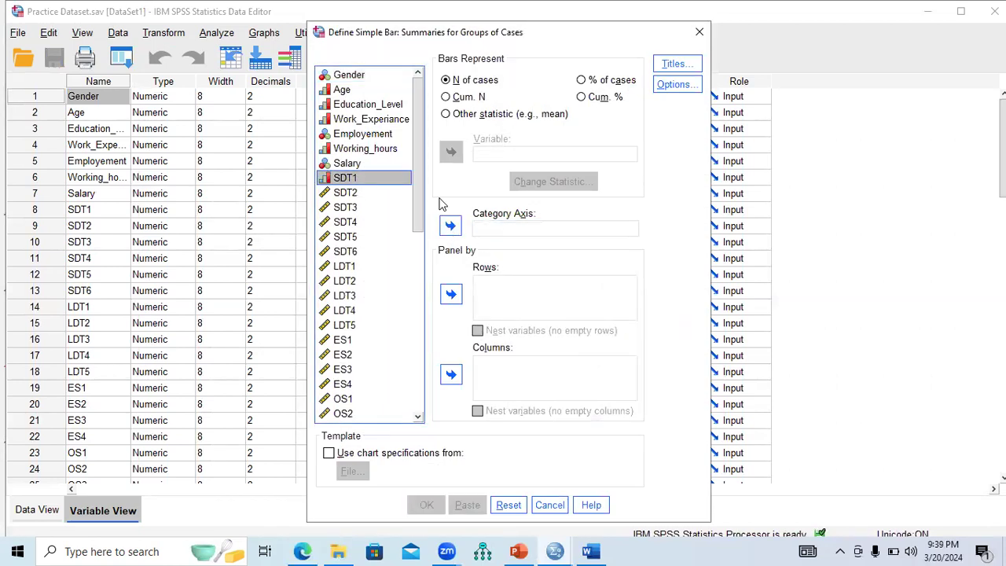
Assign Gender to the category axis and generate the simple bar chart
click(344, 76)
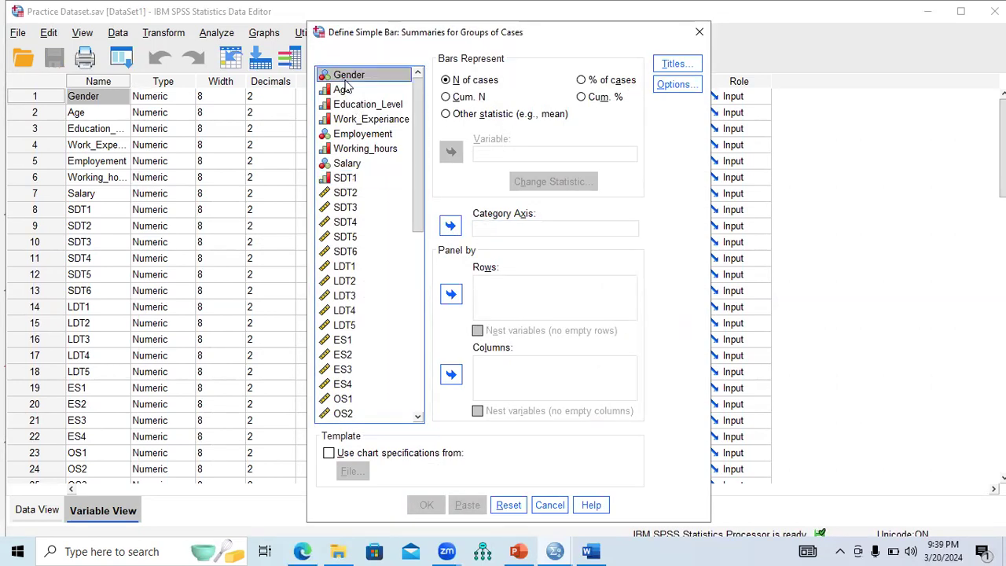
click(451, 226)
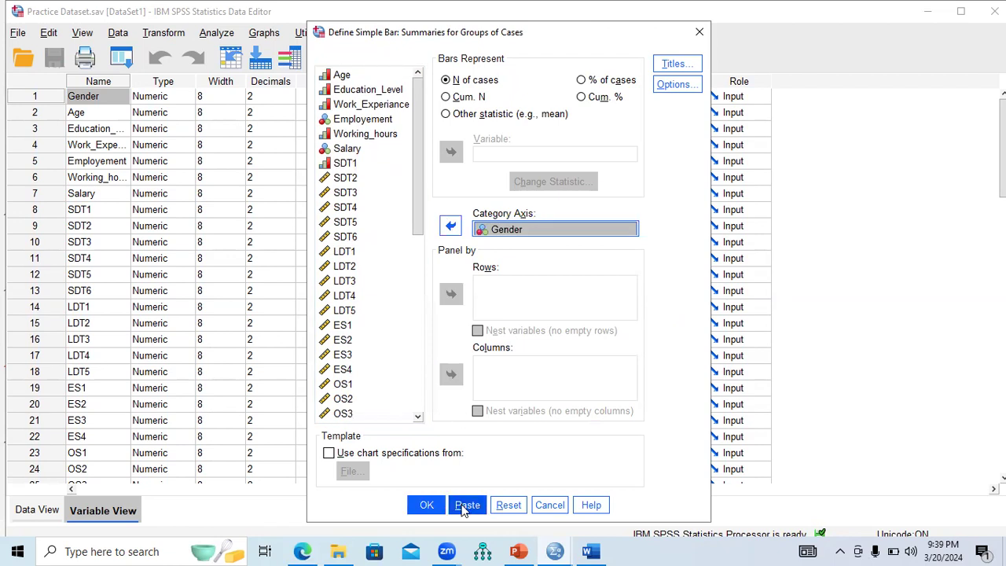
click(426, 504)
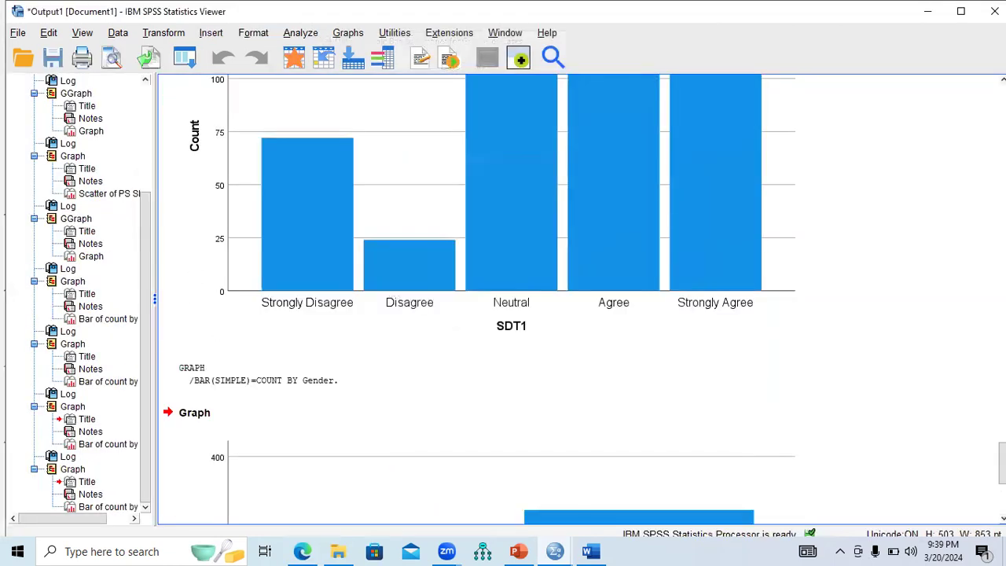
click(680, 492)
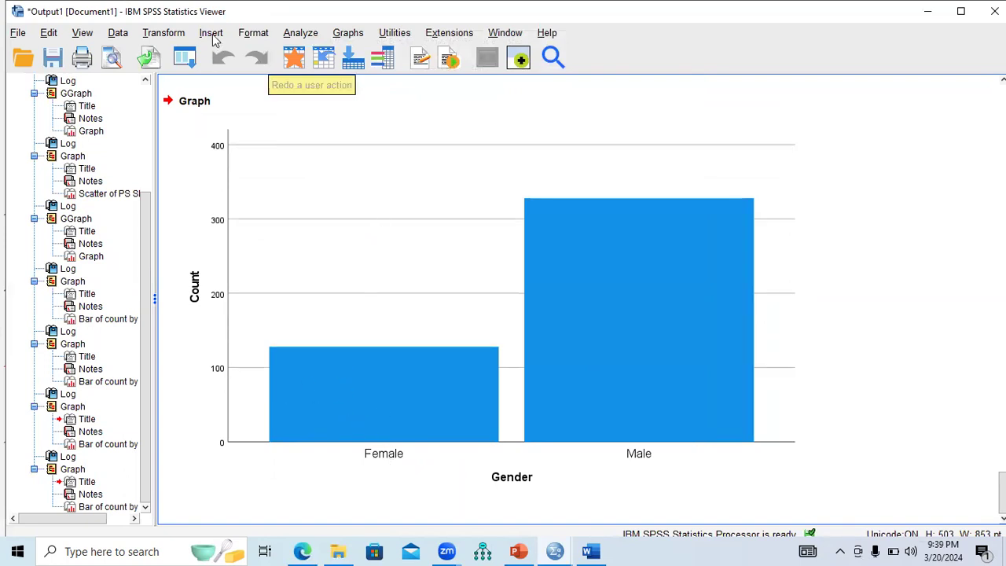
Start another legacy simple bar chart for groups of cases and remove Gender from its category axis
click(349, 33)
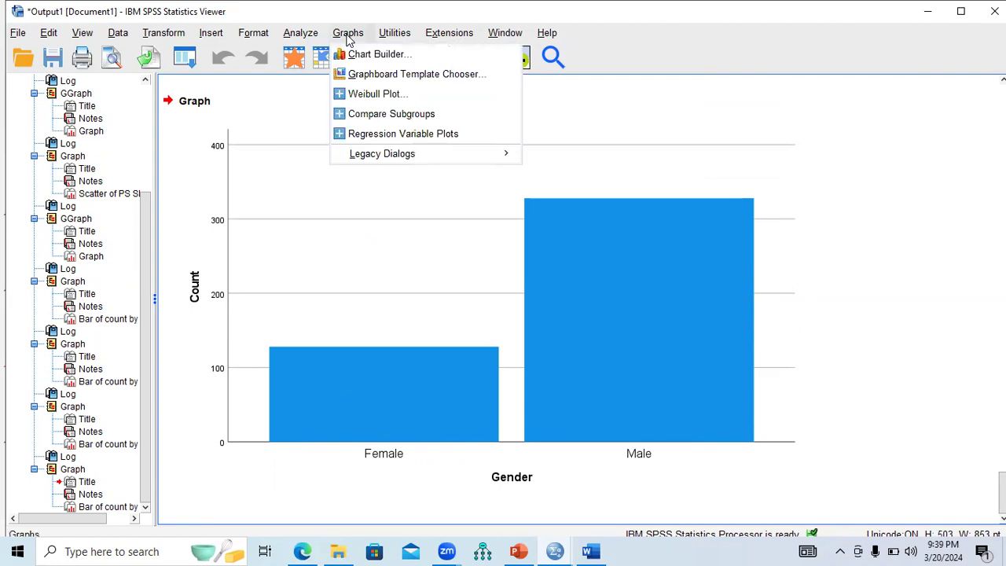
mouse_move(399, 158)
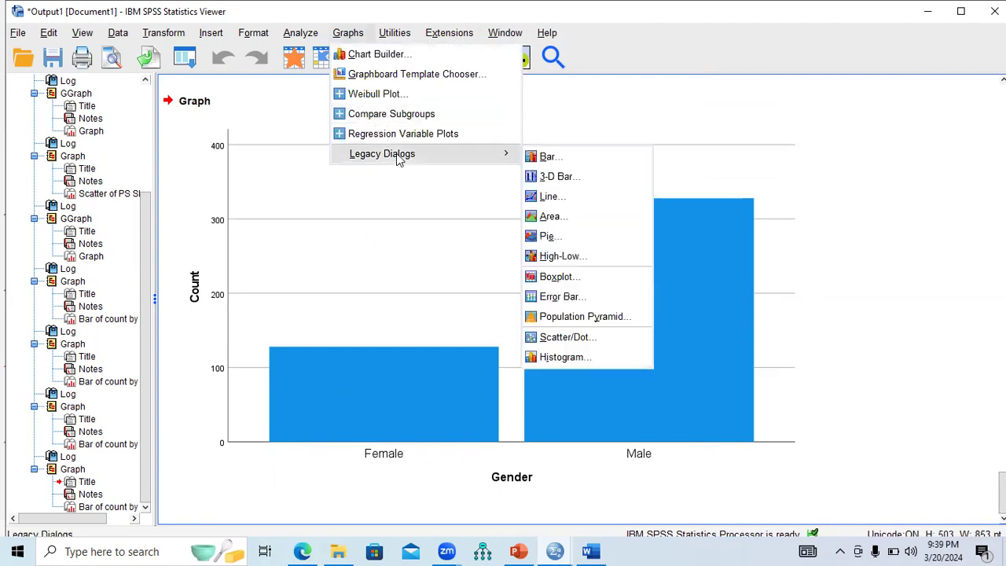
click(548, 156)
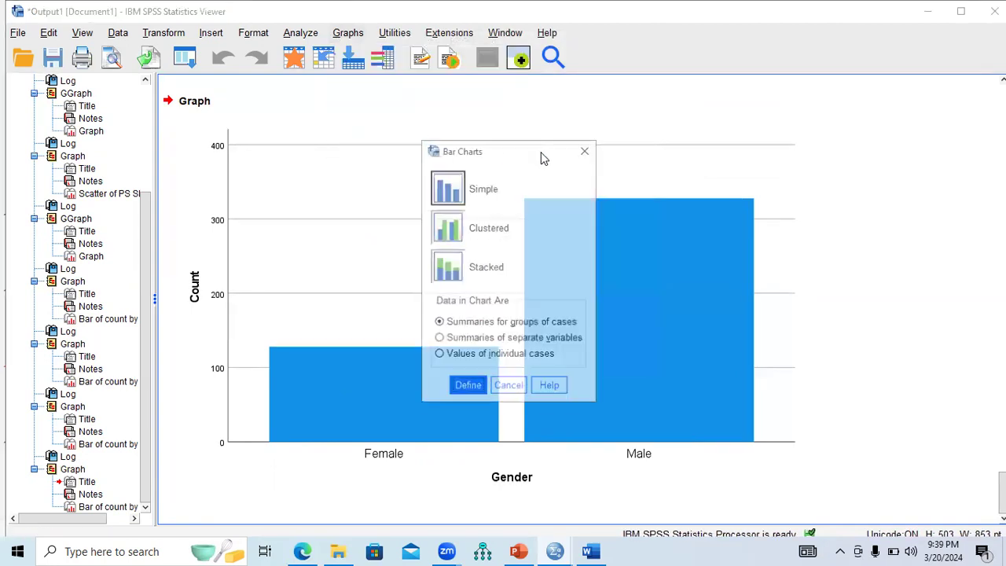
double_click(454, 185)
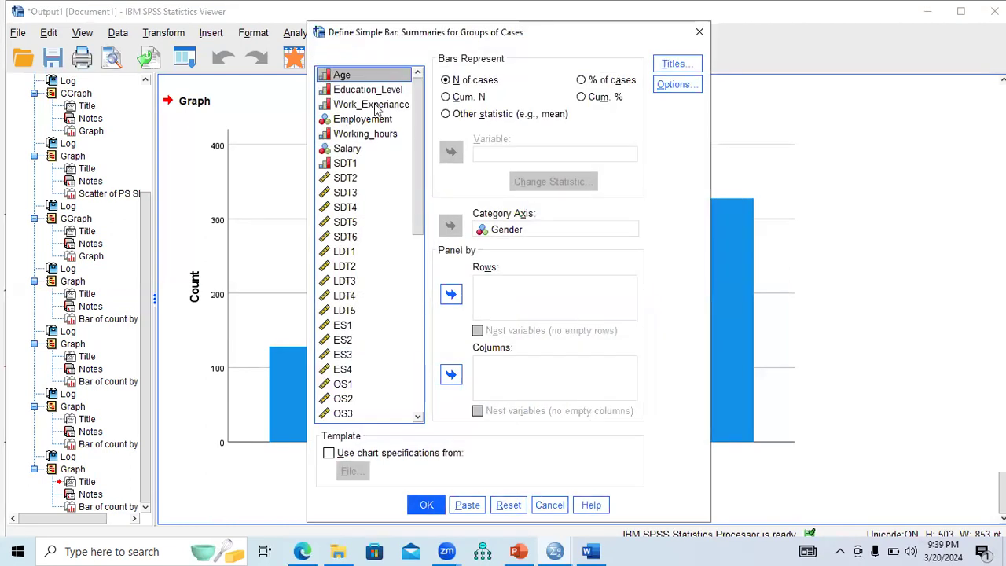
click(362, 93)
click(500, 230)
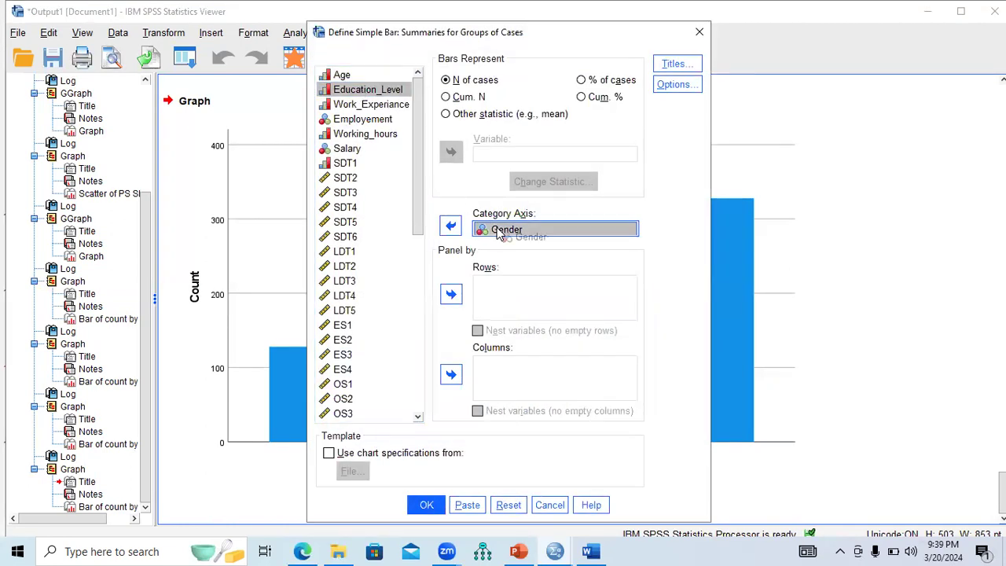
click(451, 226)
Assign Education_Level to the category axis and generate the simple bar chart
click(374, 105)
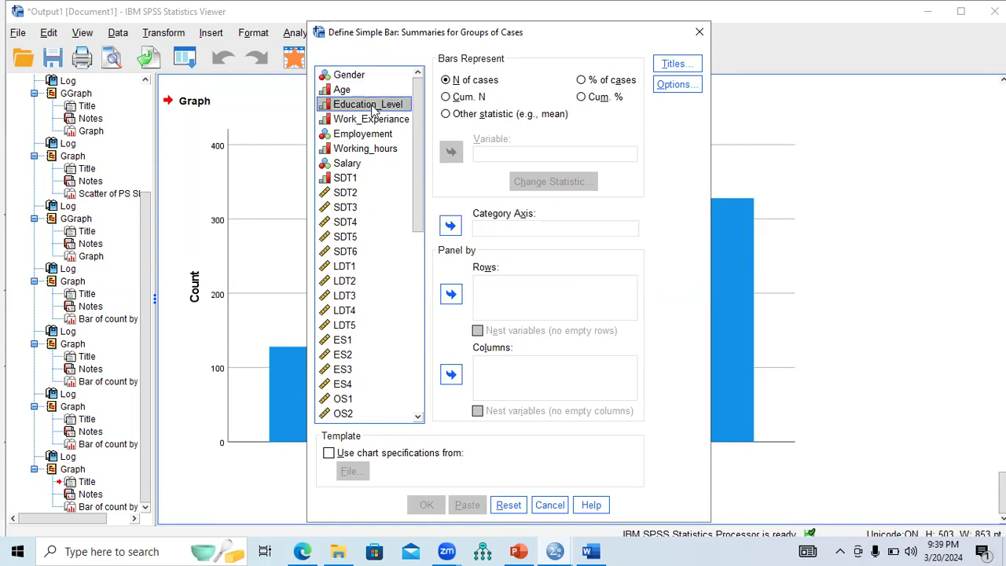
click(450, 226)
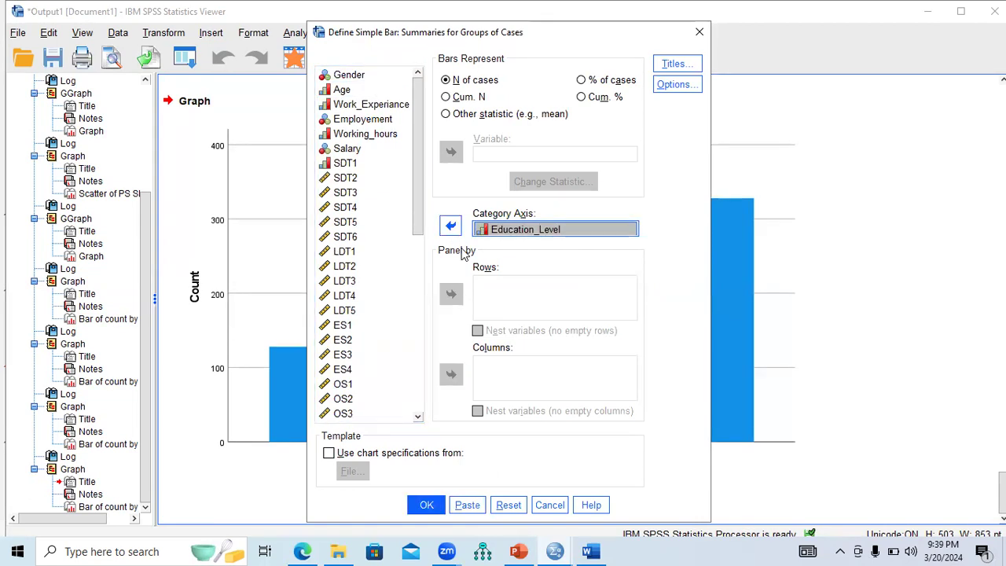
click(426, 505)
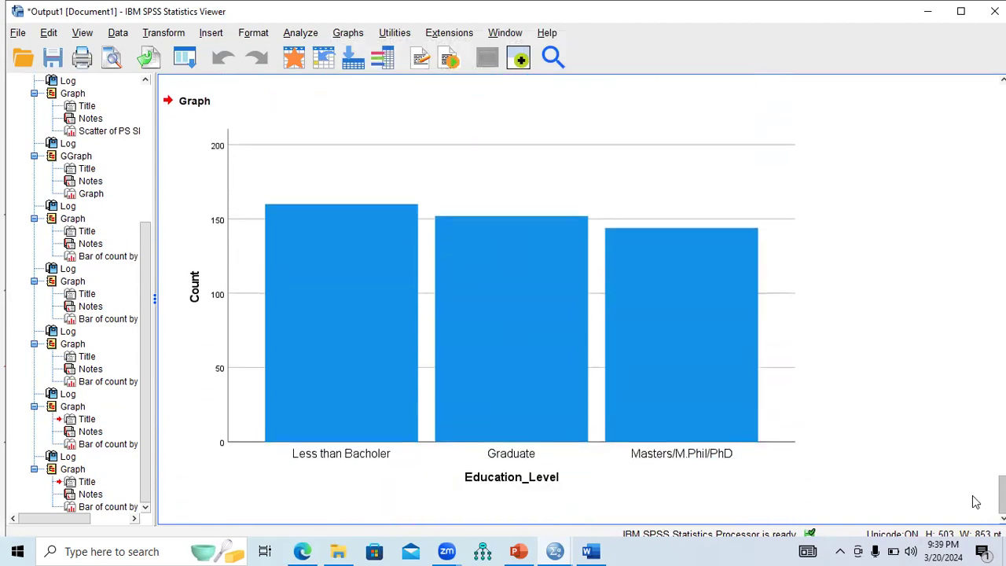
click(346, 470)
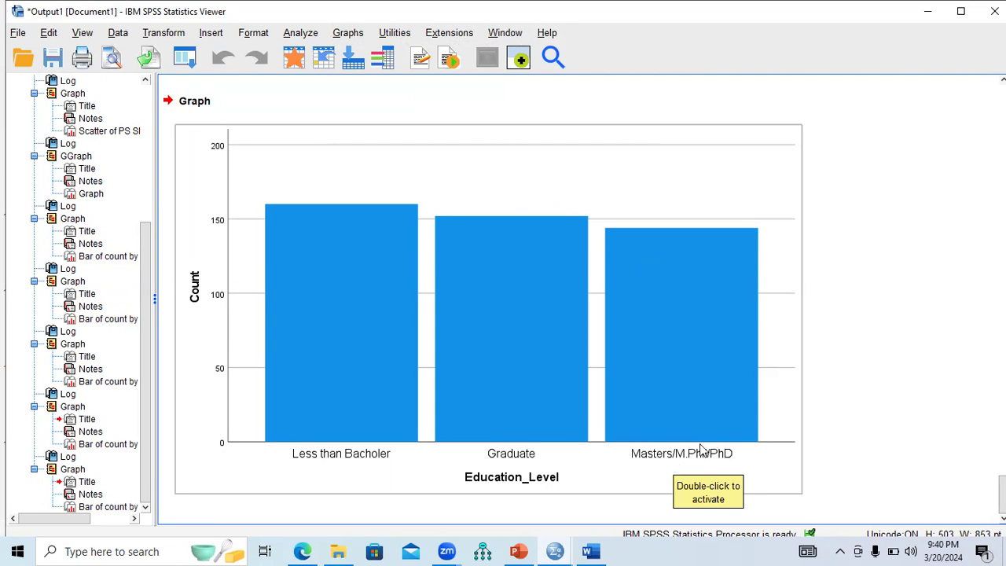
Start a Simple Bar chart in Chart Builder and clear SDT from its X-axis
click(347, 34)
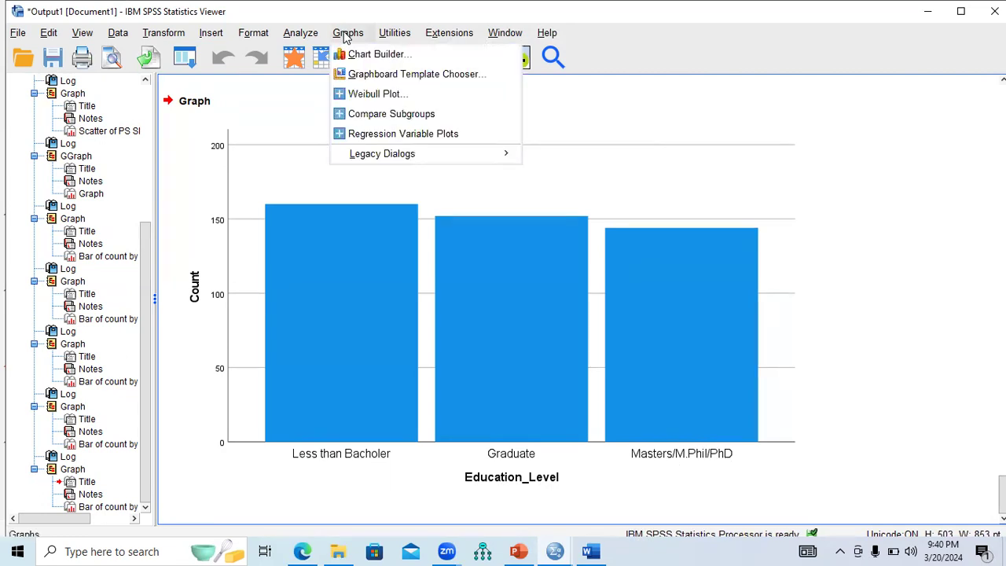
click(363, 57)
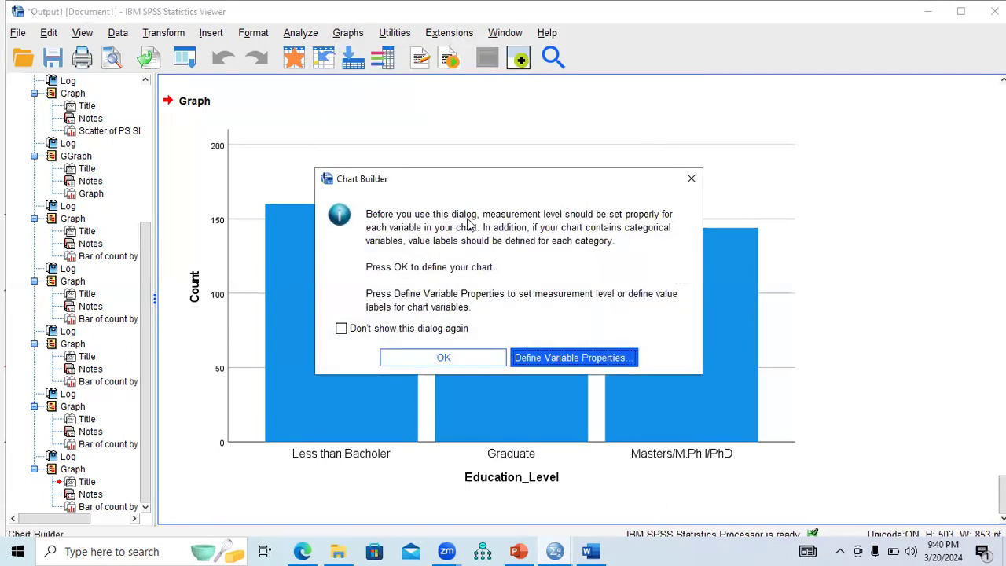
click(459, 357)
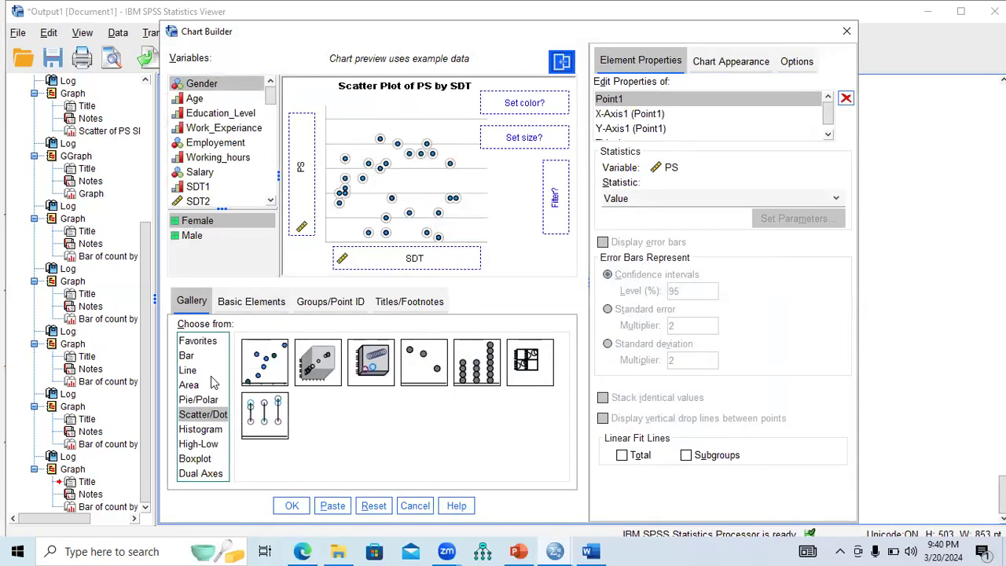
click(186, 356)
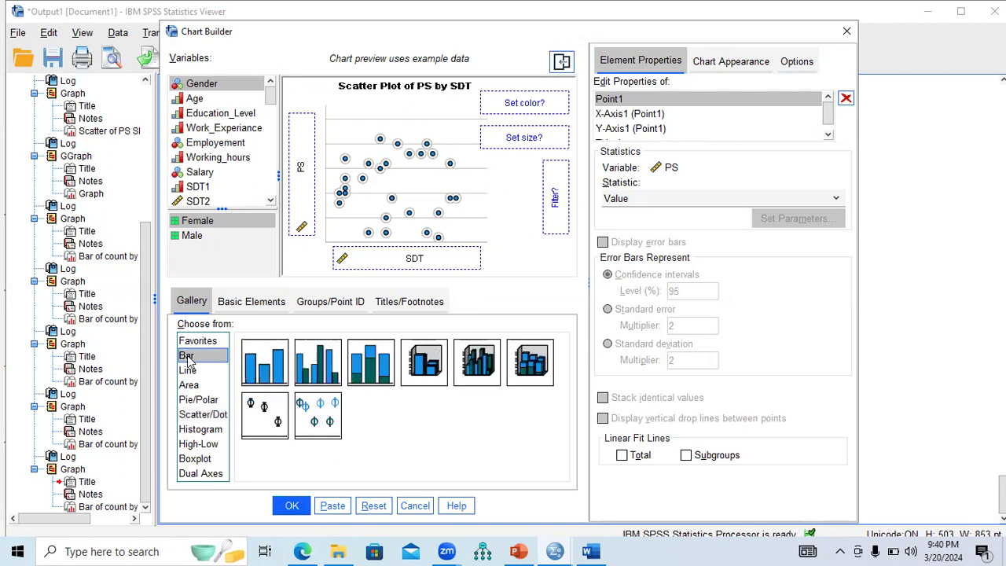
double_click(259, 366)
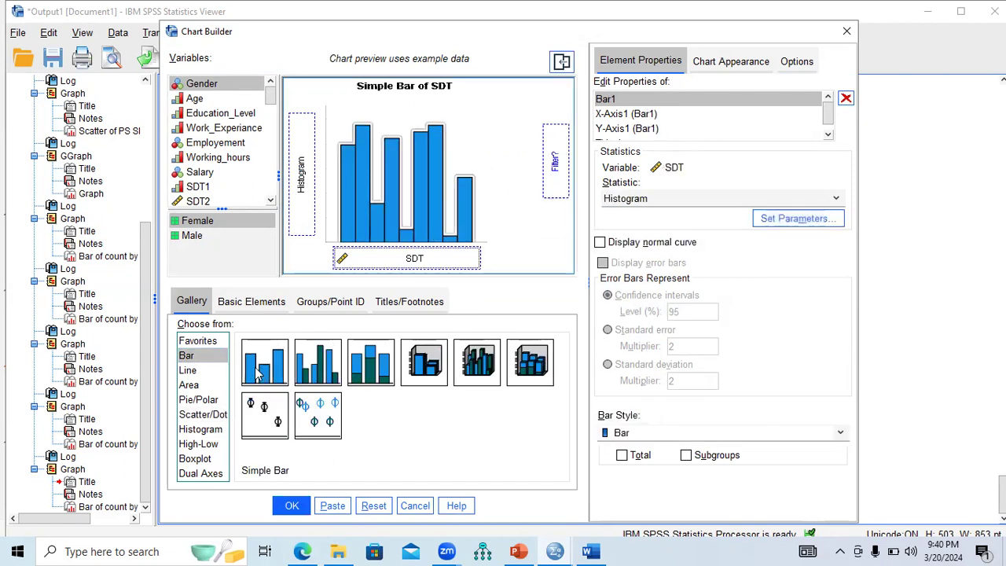
drag(346, 261, 222, 205)
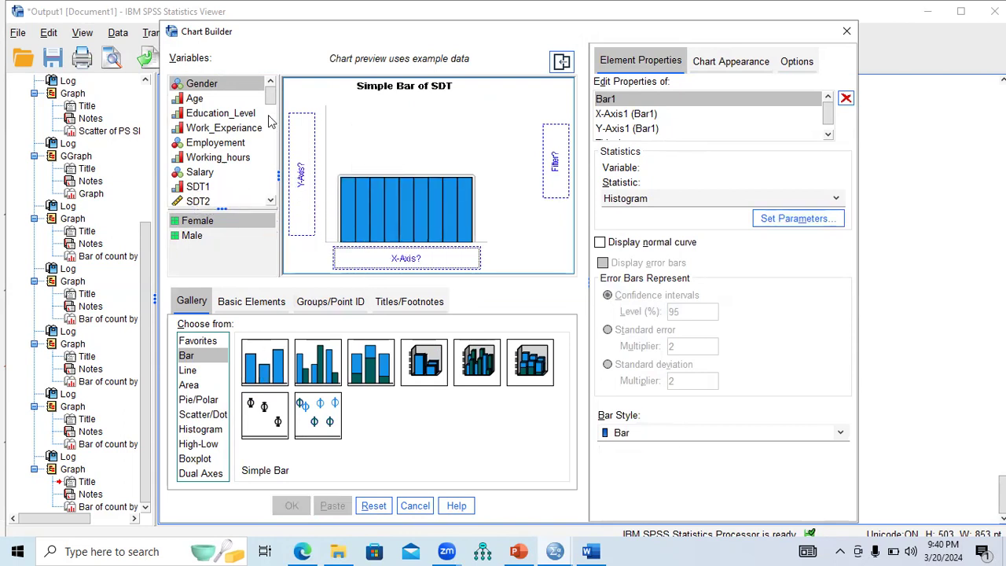
Place PS on the Y-axis and SDT1 on the X-axis, and generate the bar chart of mean PS
drag(269, 100, 272, 191)
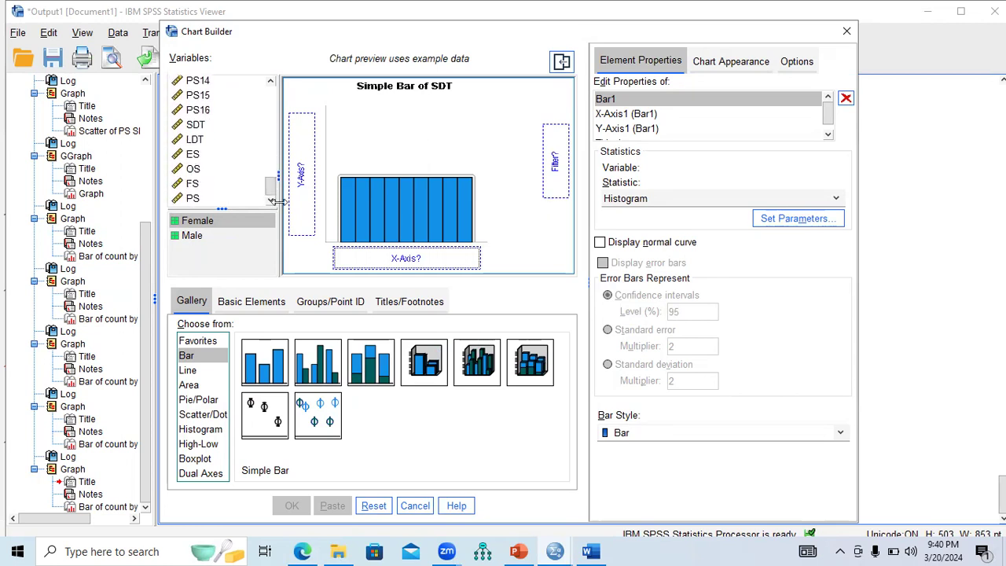
drag(194, 201, 278, 115)
drag(214, 110, 414, 262)
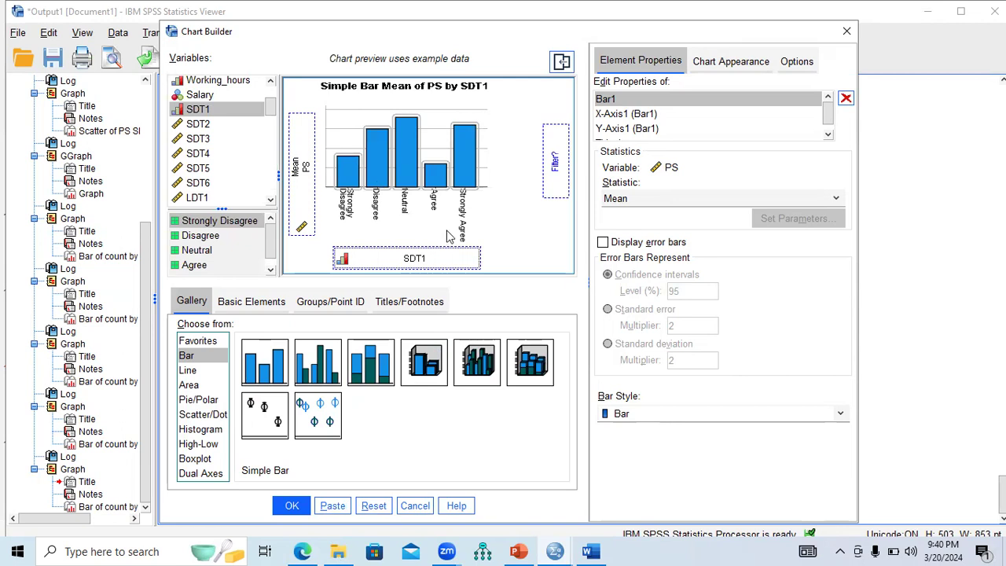
click(291, 505)
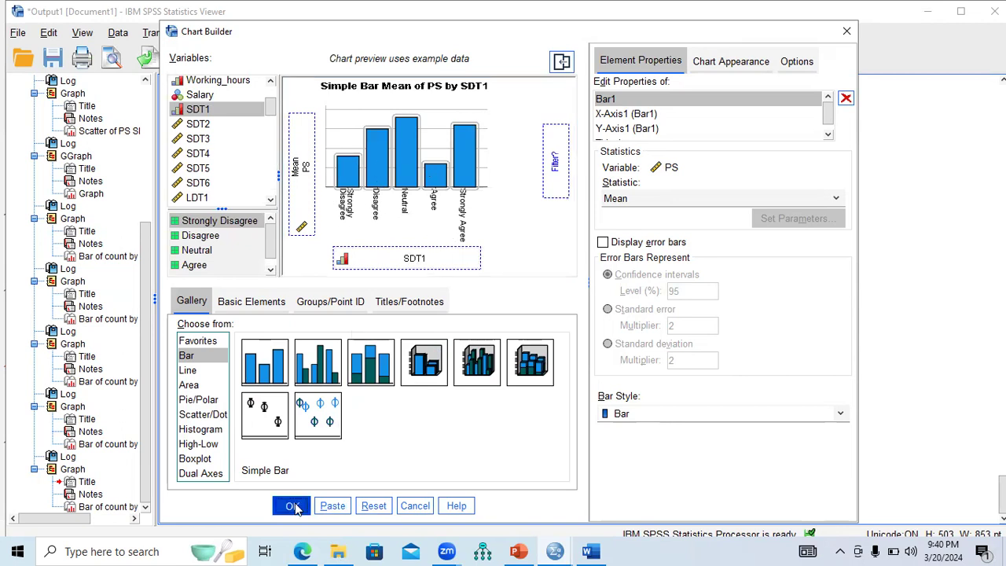
drag(1002, 474, 1002, 497)
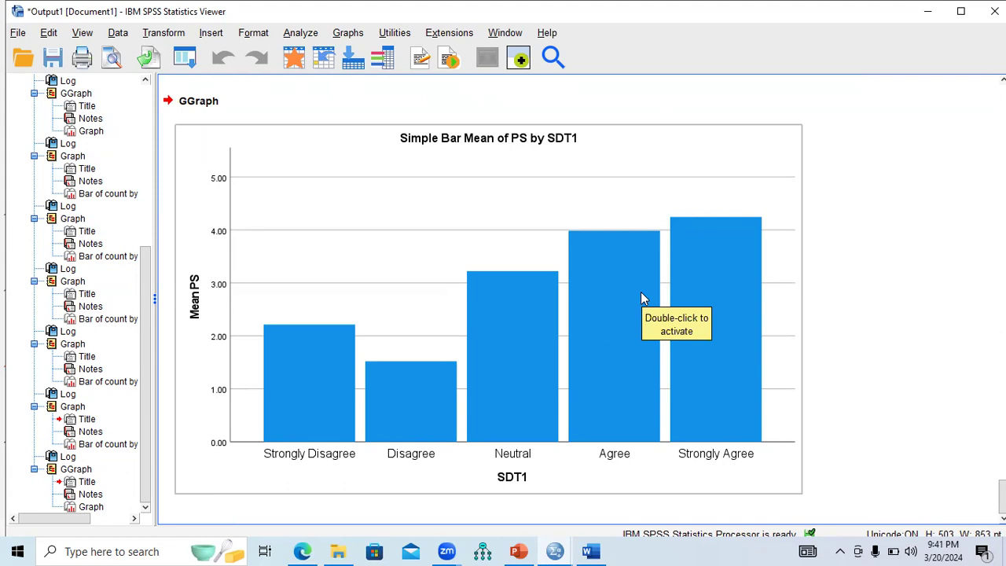
click(348, 33)
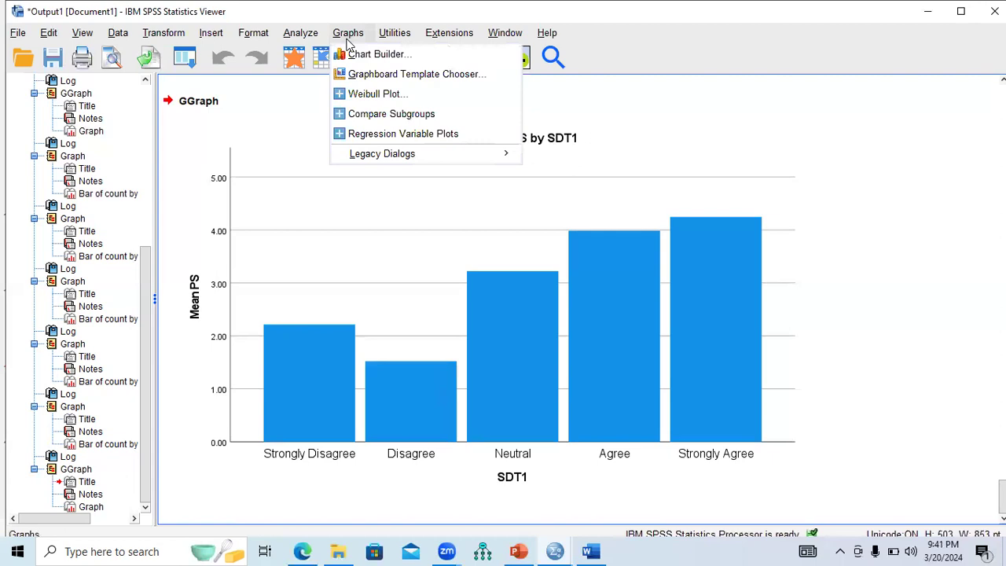
mouse_move(377, 157)
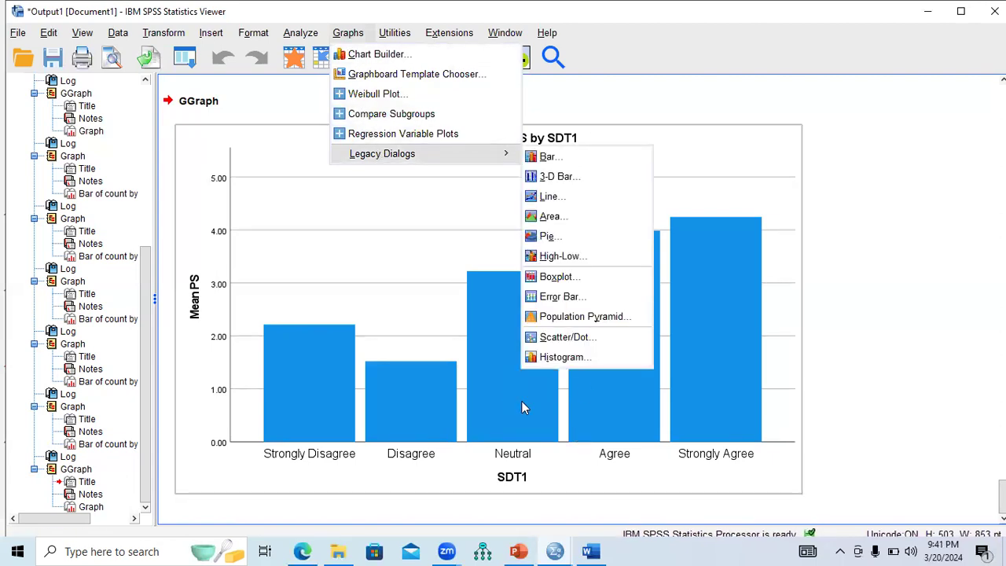
click(374, 55)
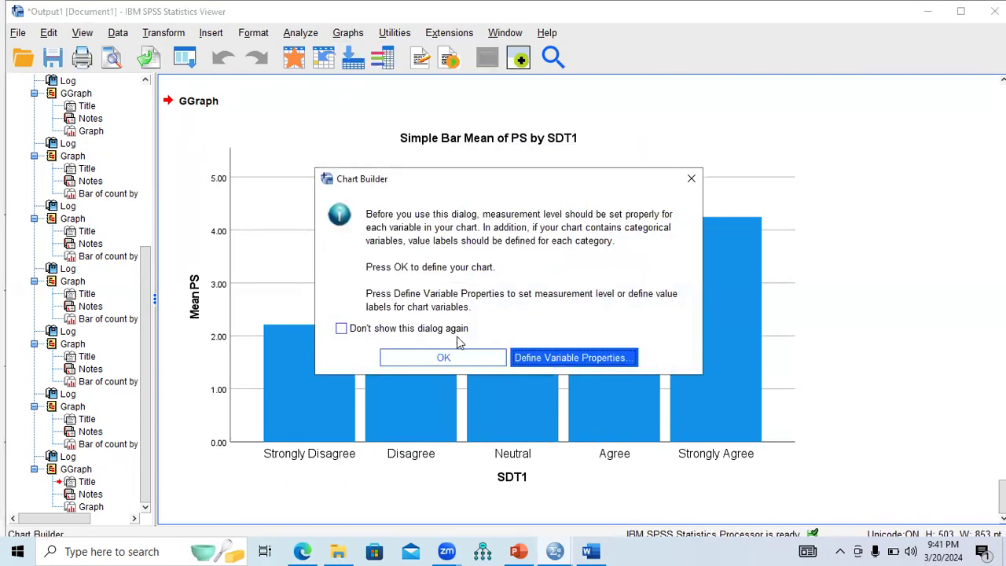
click(690, 178)
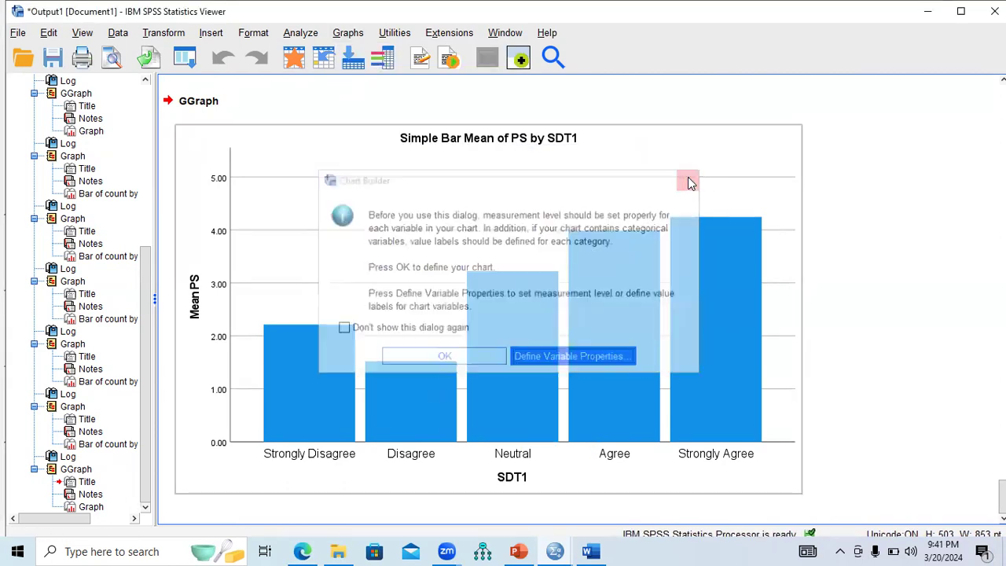
click(471, 149)
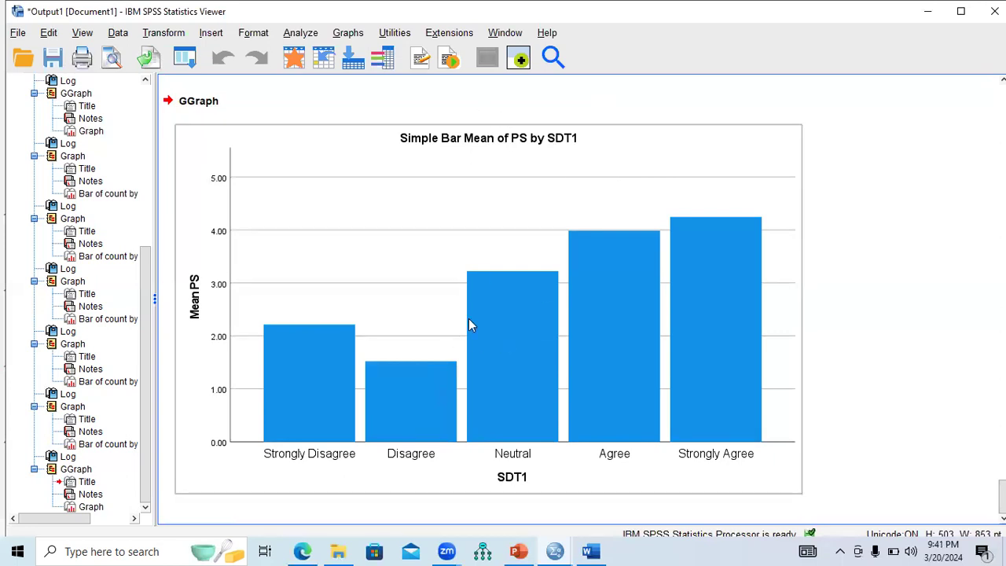